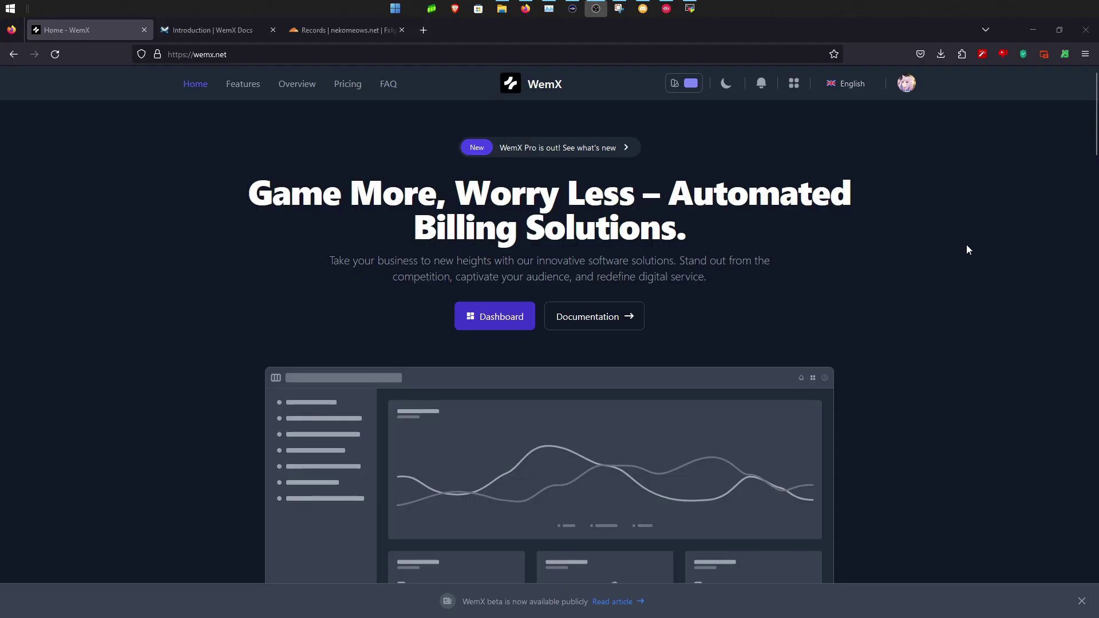
Browse the WemX pricing, comparing the lifetime and monthly Premium plan prices and features
scroll(945, 243, "down", 8)
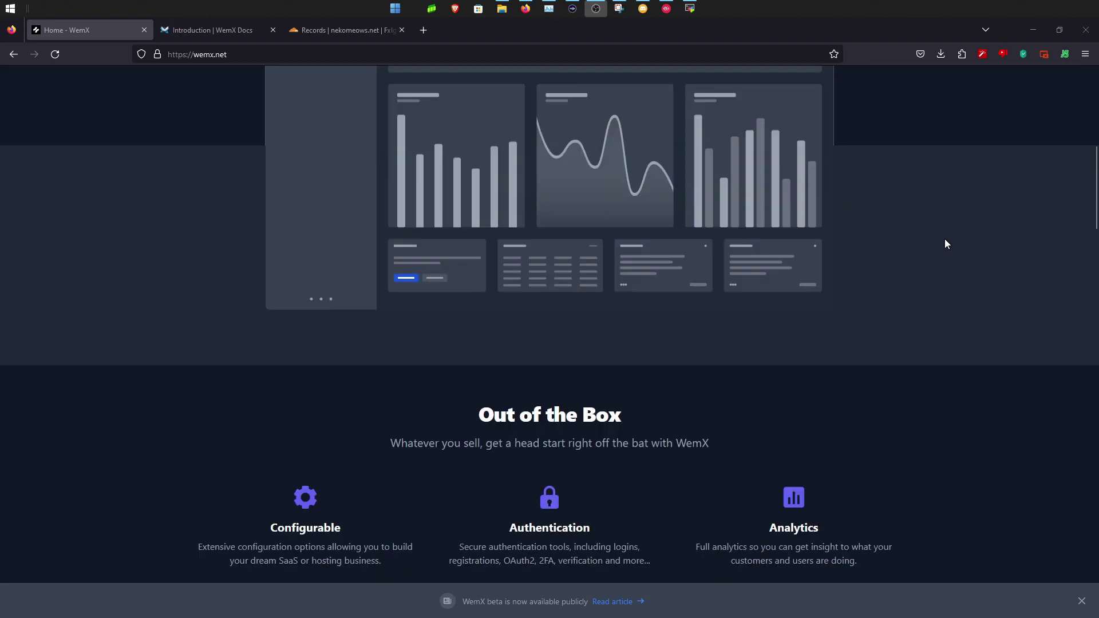
scroll(948, 246, "down", 2)
scroll(950, 251, "down", 12)
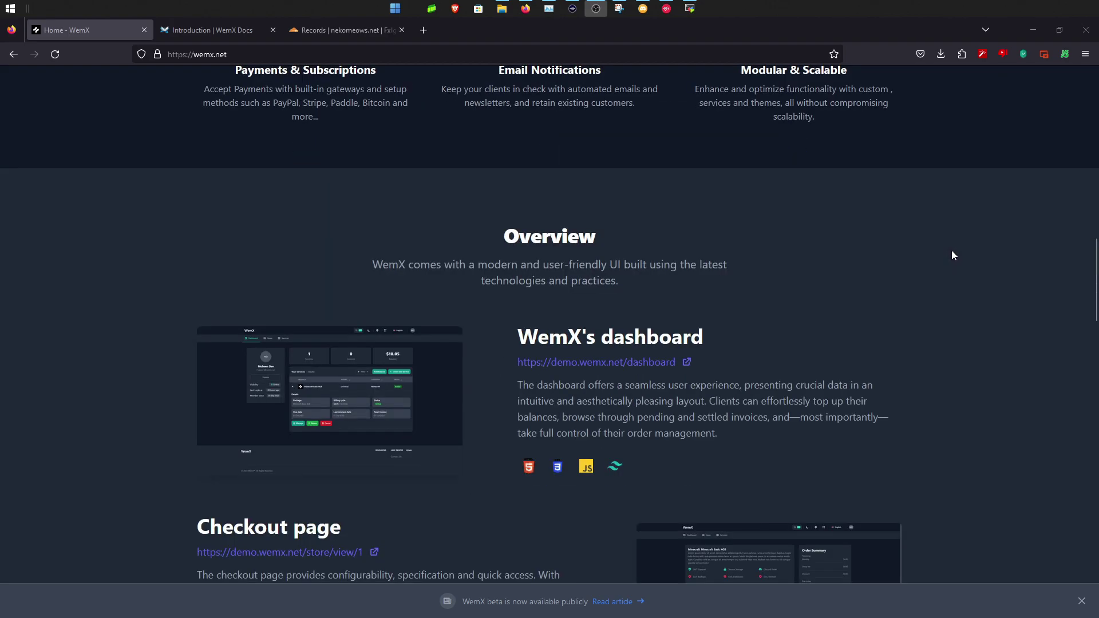
scroll(952, 258, "down", 8)
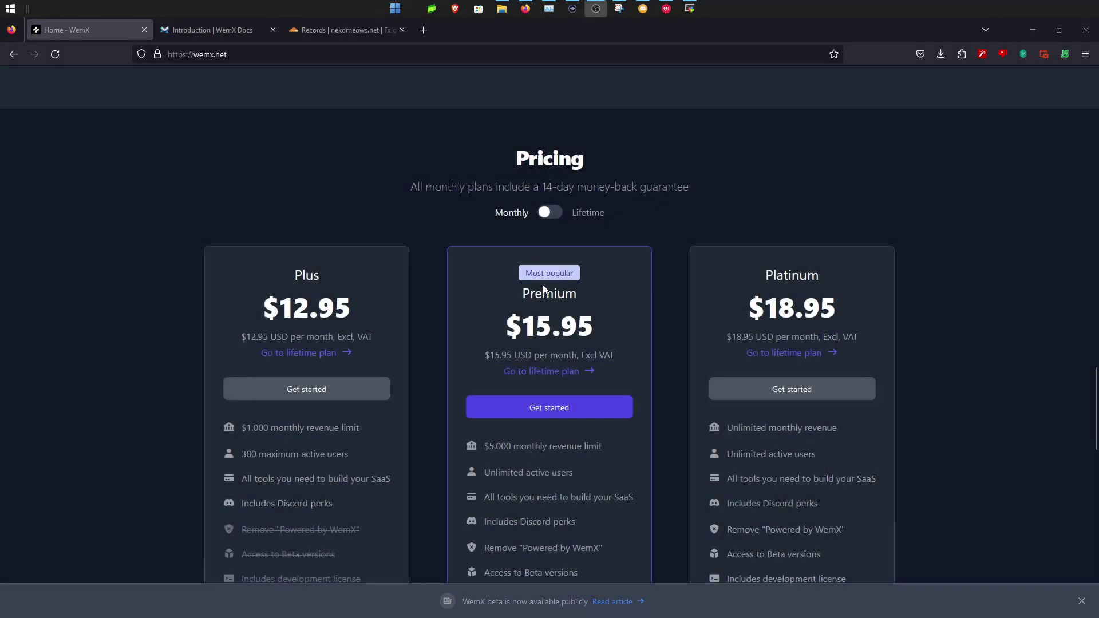
left_click(549, 212)
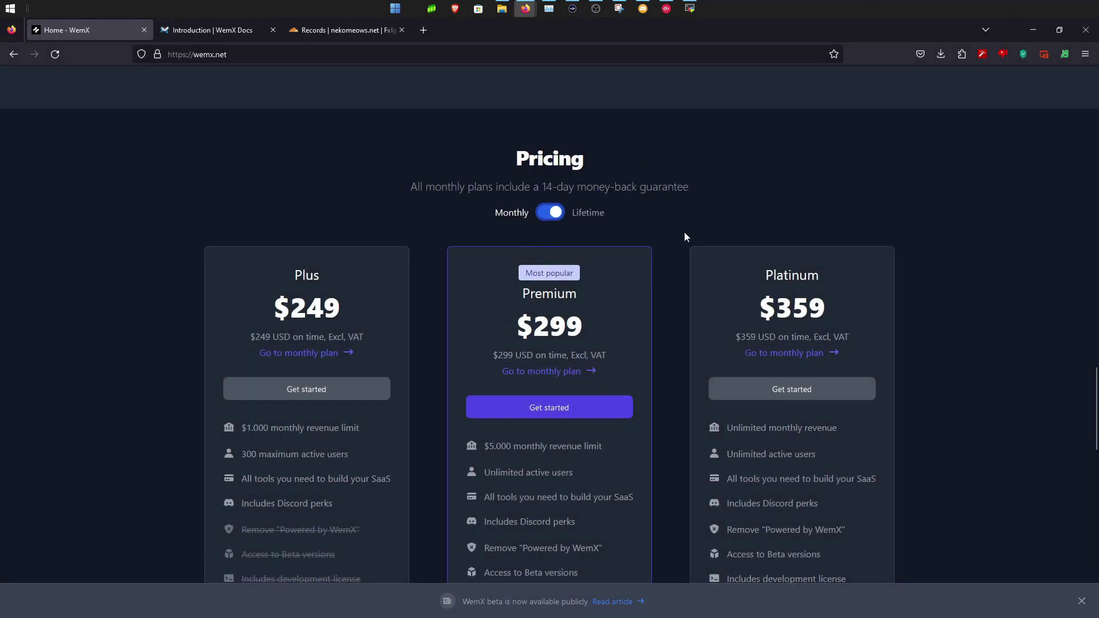
left_click(560, 214)
scroll(616, 422, "down", 2)
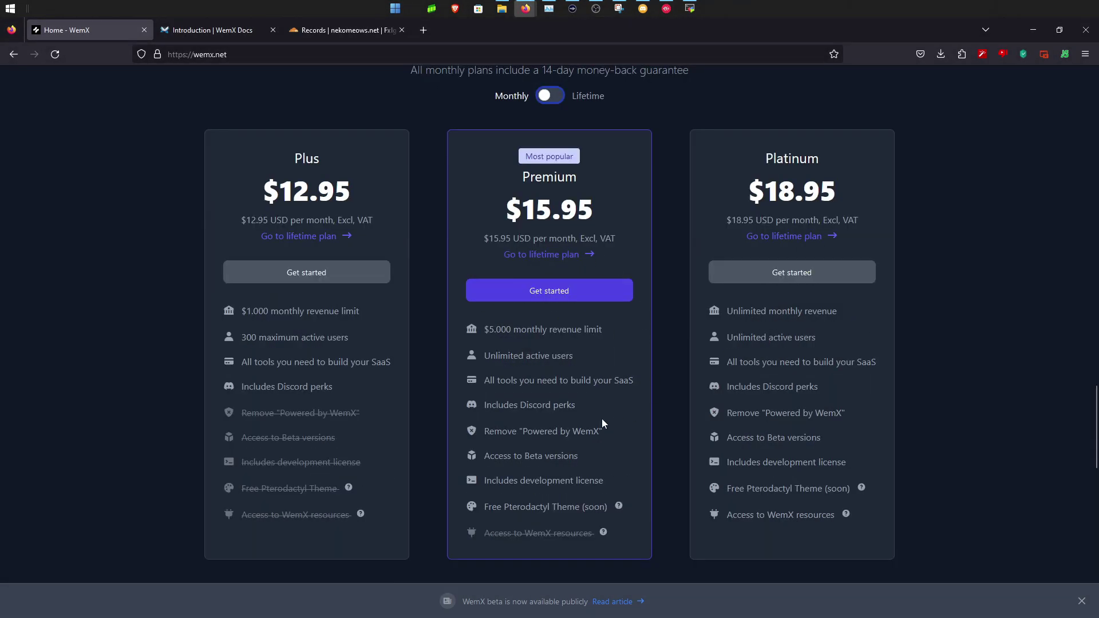
left_click_drag(527, 175, 594, 197)
left_click(595, 197)
scroll(506, 269, "up", 20)
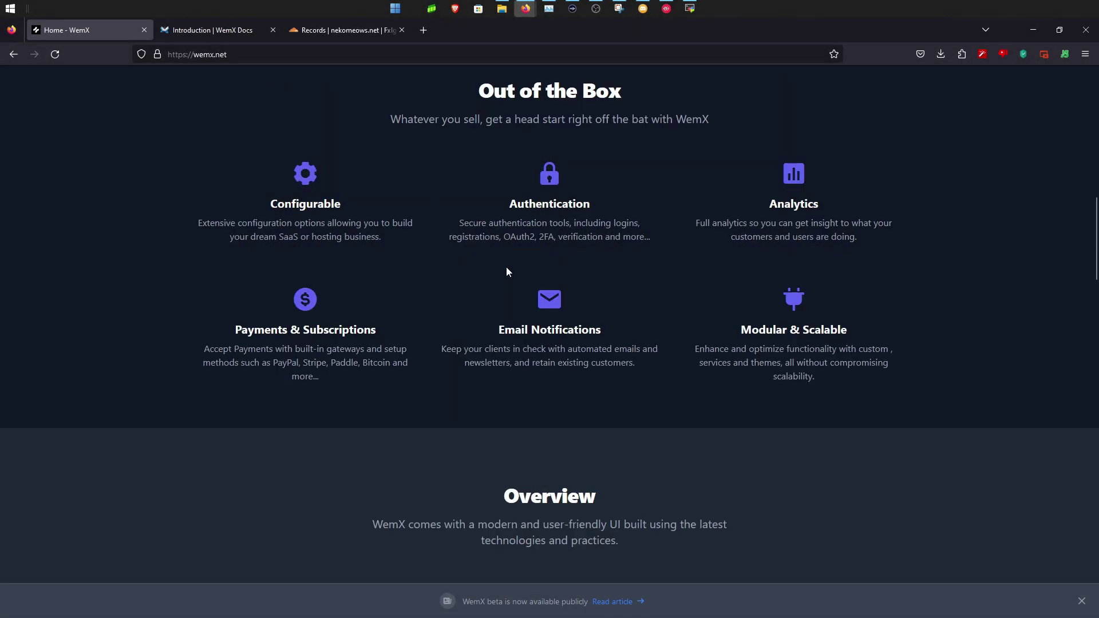
scroll(576, 211, "up", 2)
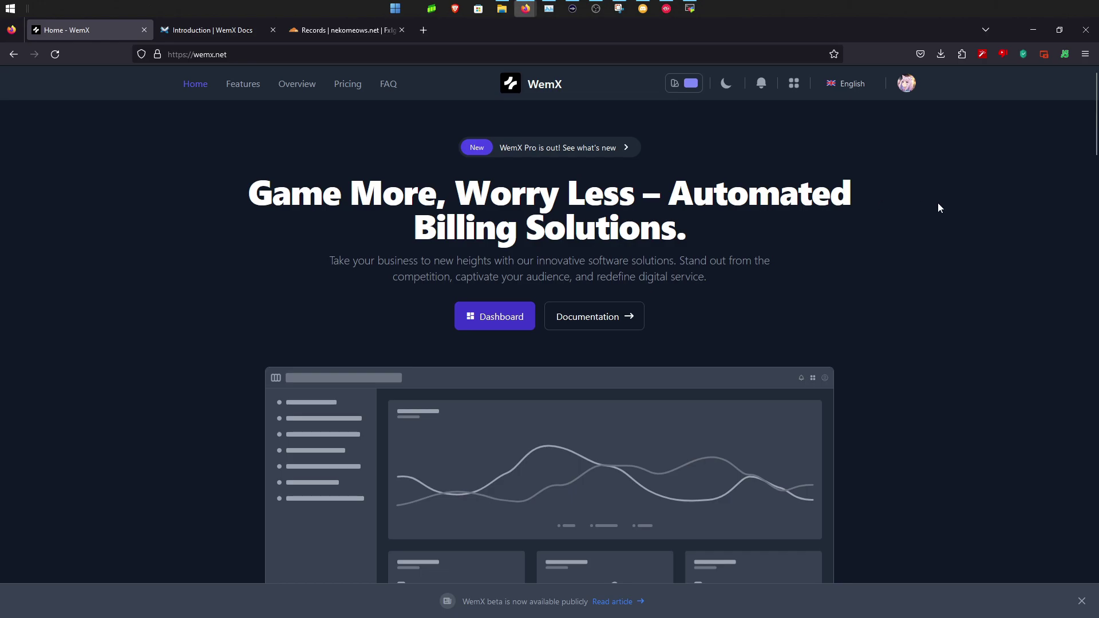
scroll(701, 204, "down", 5)
scroll(712, 206, "up", 5)
mouse_move(773, 261)
left_mouse_down()
mouse_move(751, 279)
mouse_move(791, 273)
left_mouse_up()
scroll(805, 286, "down", 5)
scroll(809, 283, "up", 5)
scroll(812, 284, "down", 15)
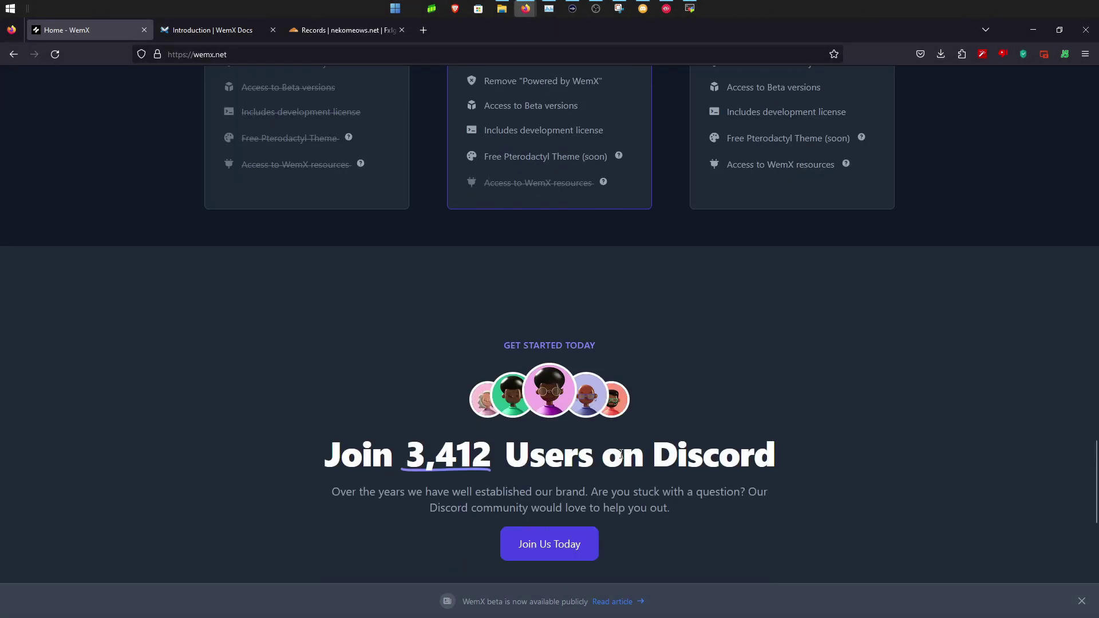
Read through the WemX Pro announcement article
left_click(612, 603)
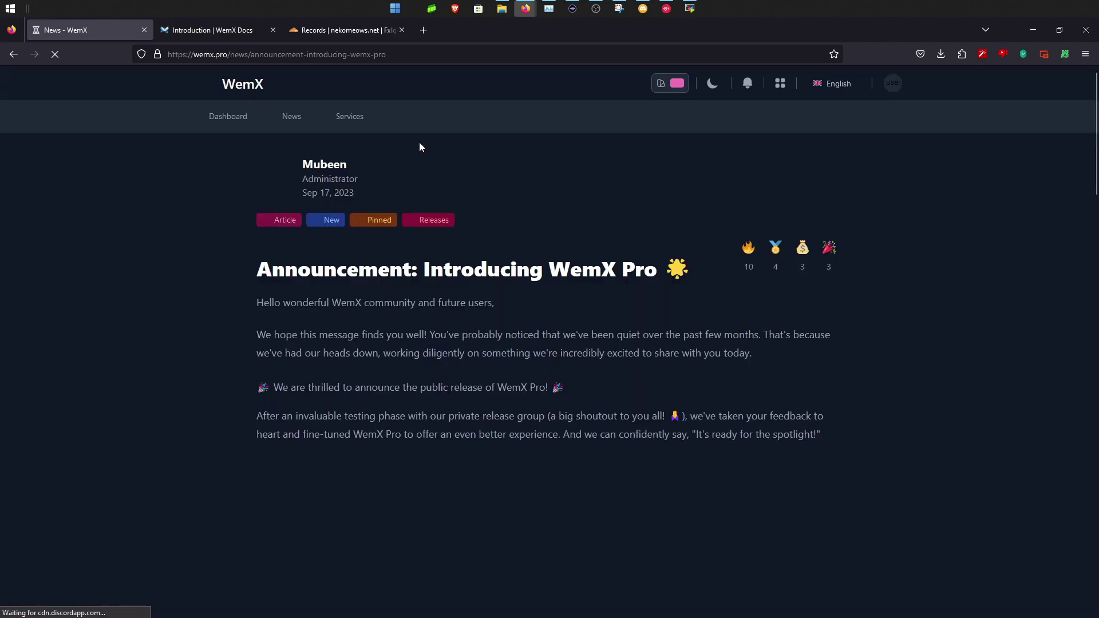
scroll(614, 233, "down", 18)
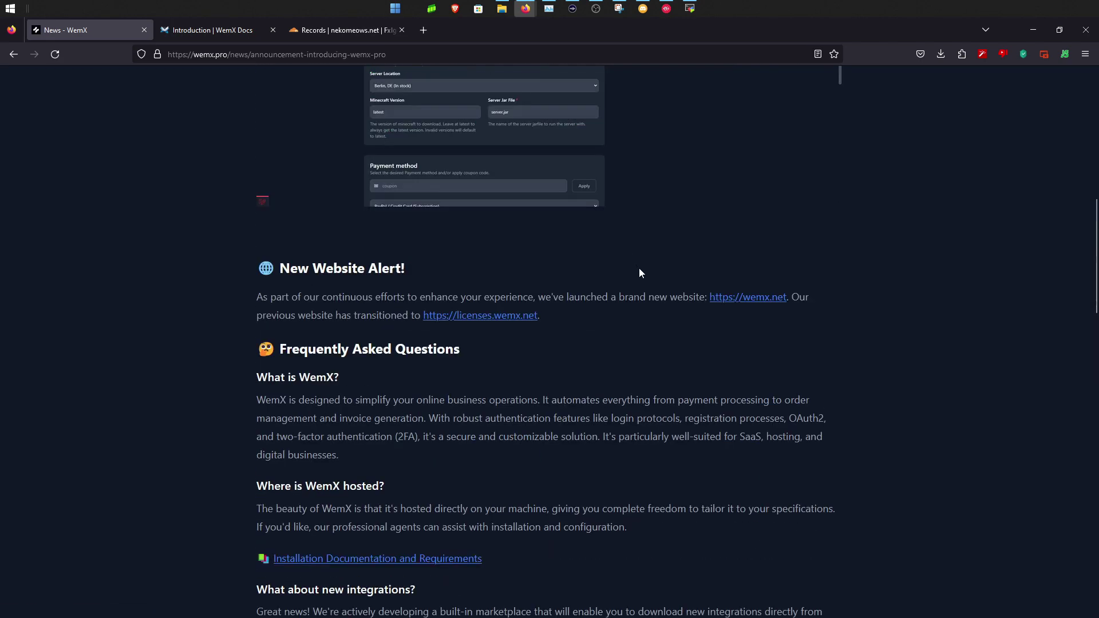
scroll(659, 295, "down", 10)
scroll(706, 341, "up", 20)
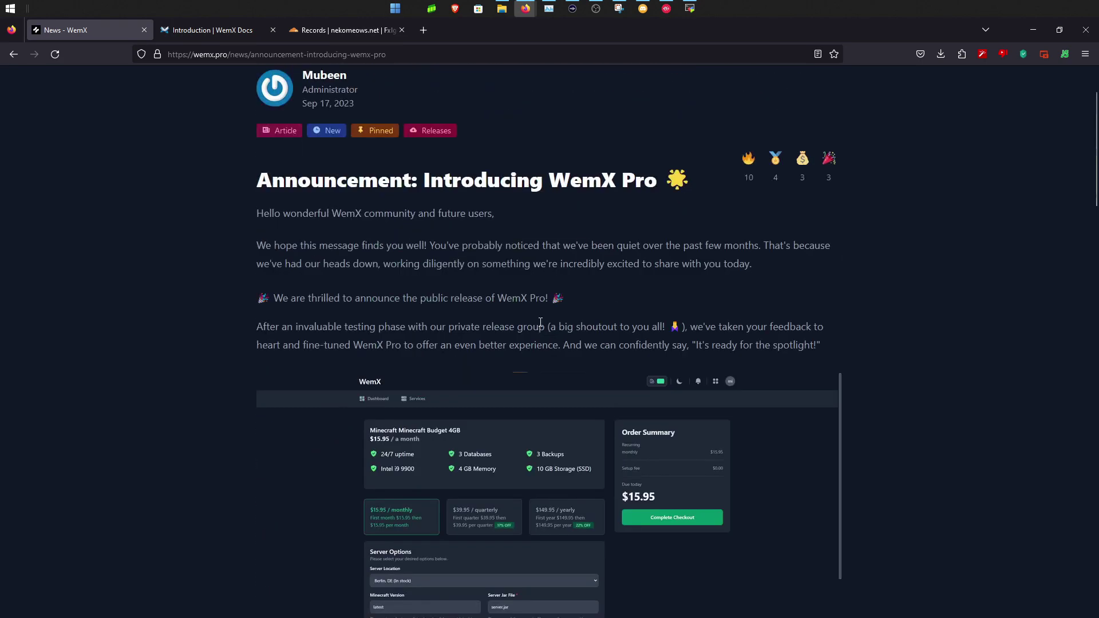
Read the v1.7.0 release article from the News listing, then go to the account dashboard
left_click(297, 116)
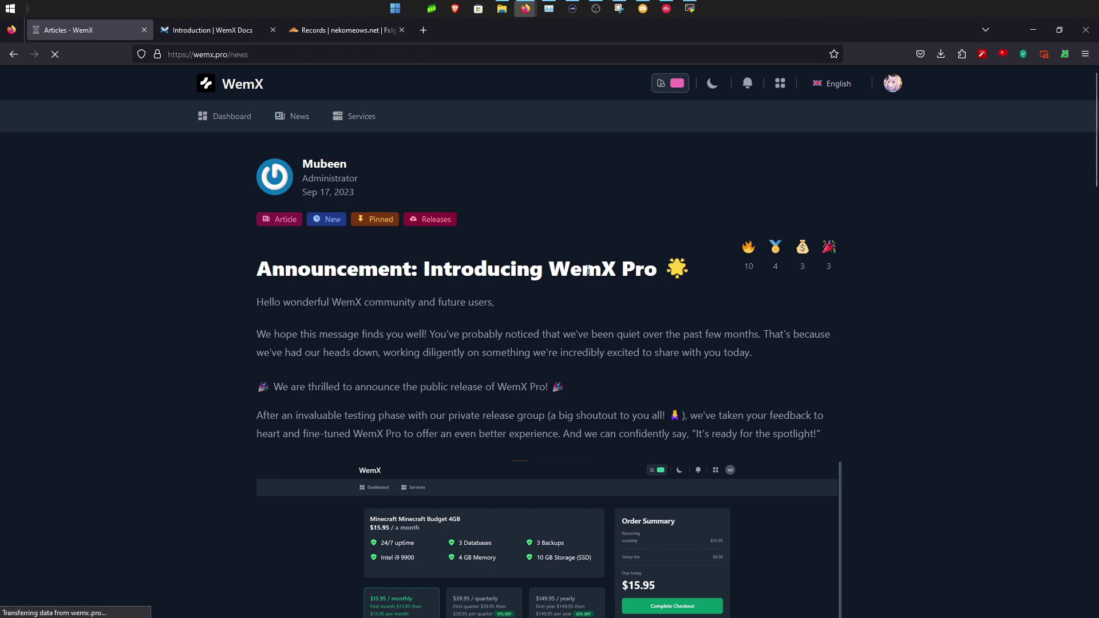
scroll(382, 373, "down", 2)
left_click(404, 399)
scroll(718, 295, "down", 9)
scroll(720, 300, "up", 5)
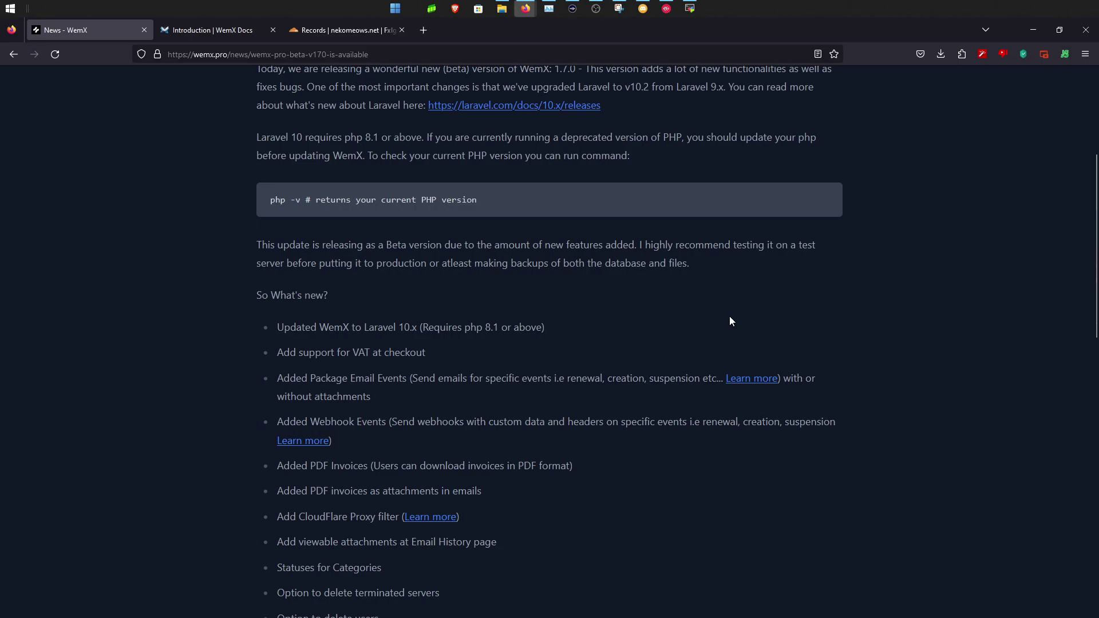
scroll(729, 321, "down", 4)
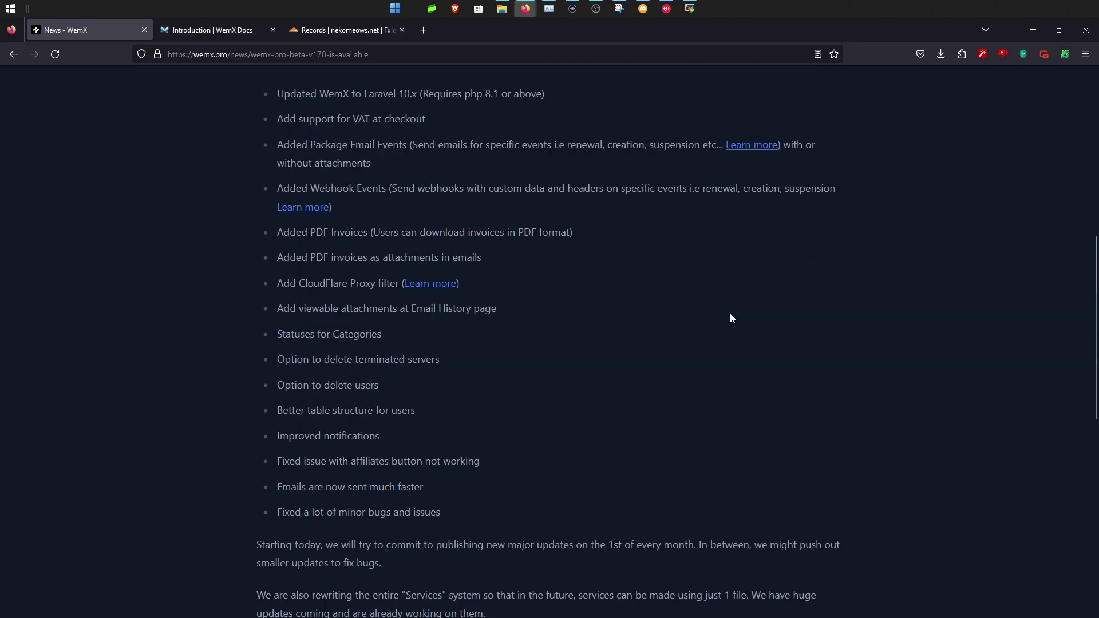
scroll(731, 318, "down", 2)
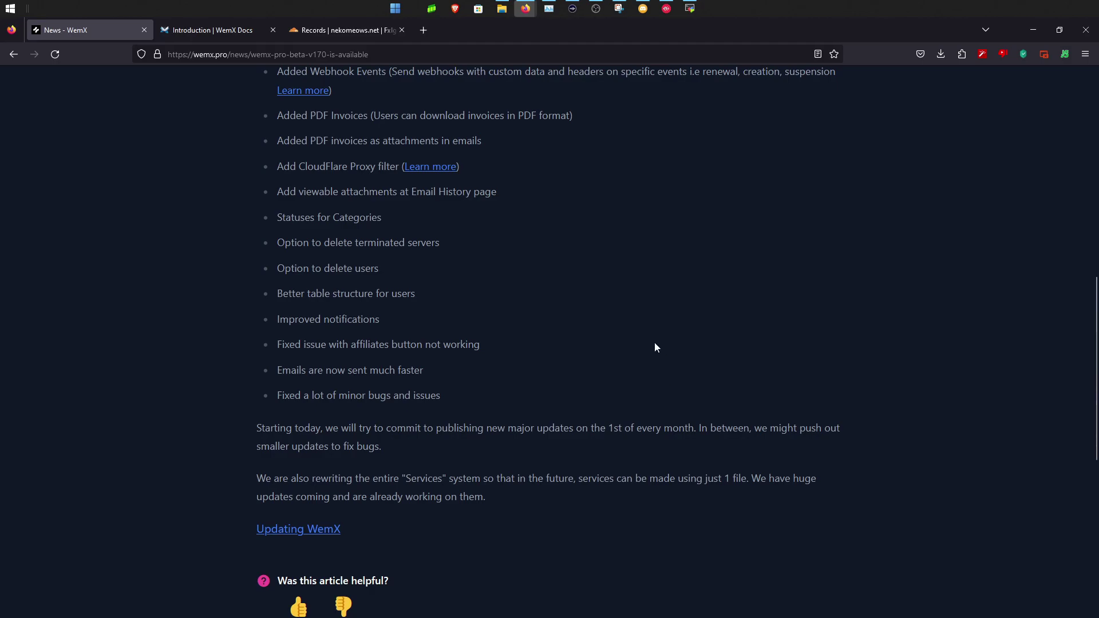
scroll(656, 347, "down", 6)
scroll(660, 348, "up", 20)
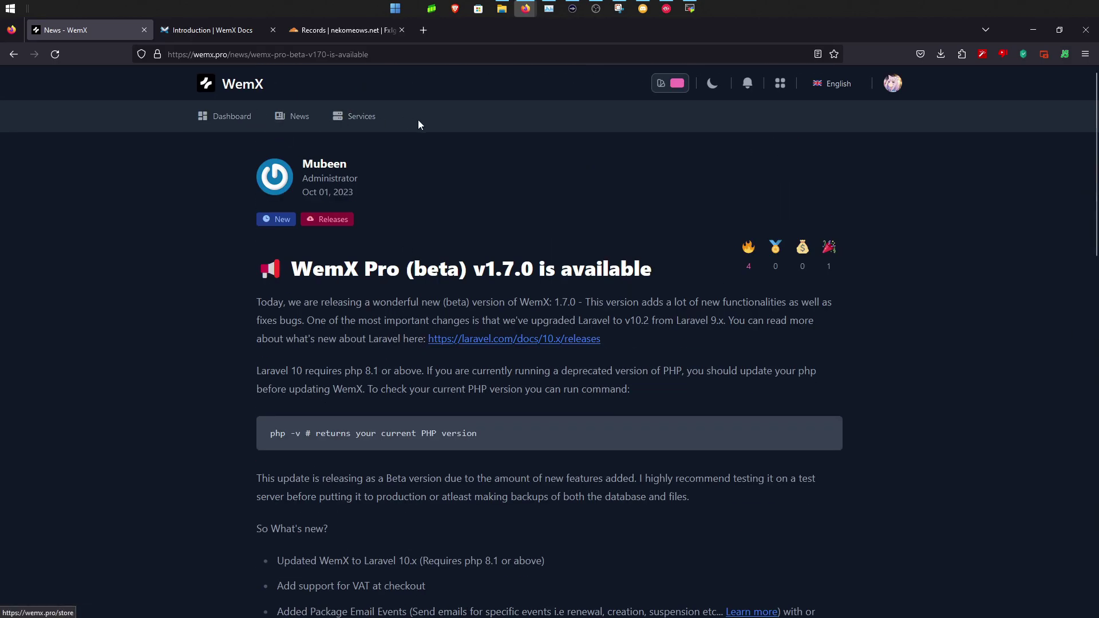
scroll(633, 321, "down", 10)
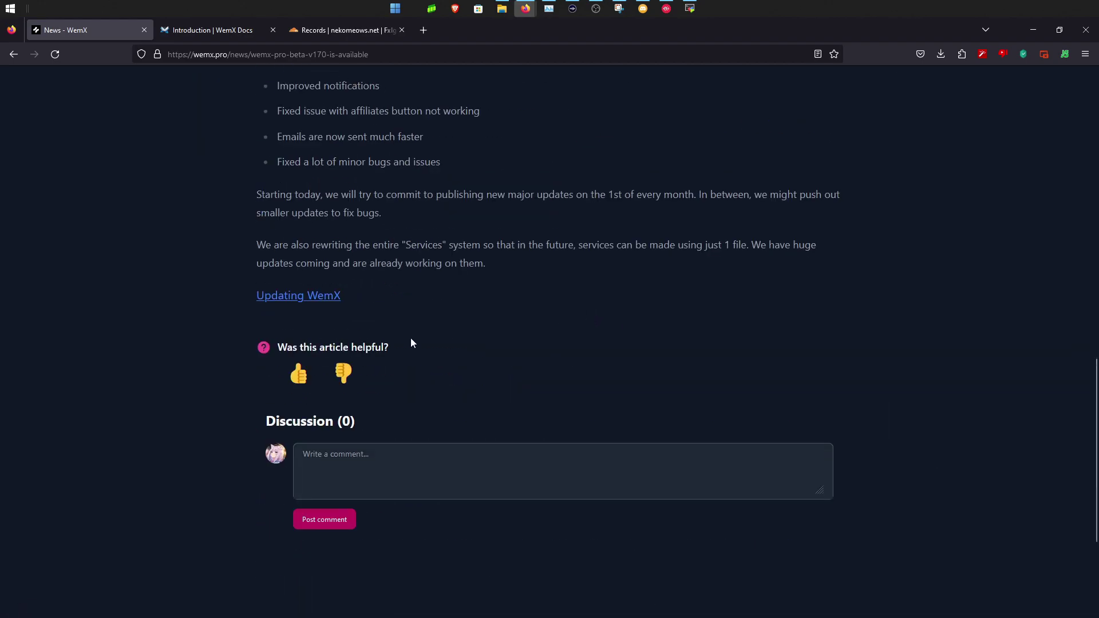
scroll(412, 343, "up", 10)
left_click(241, 118)
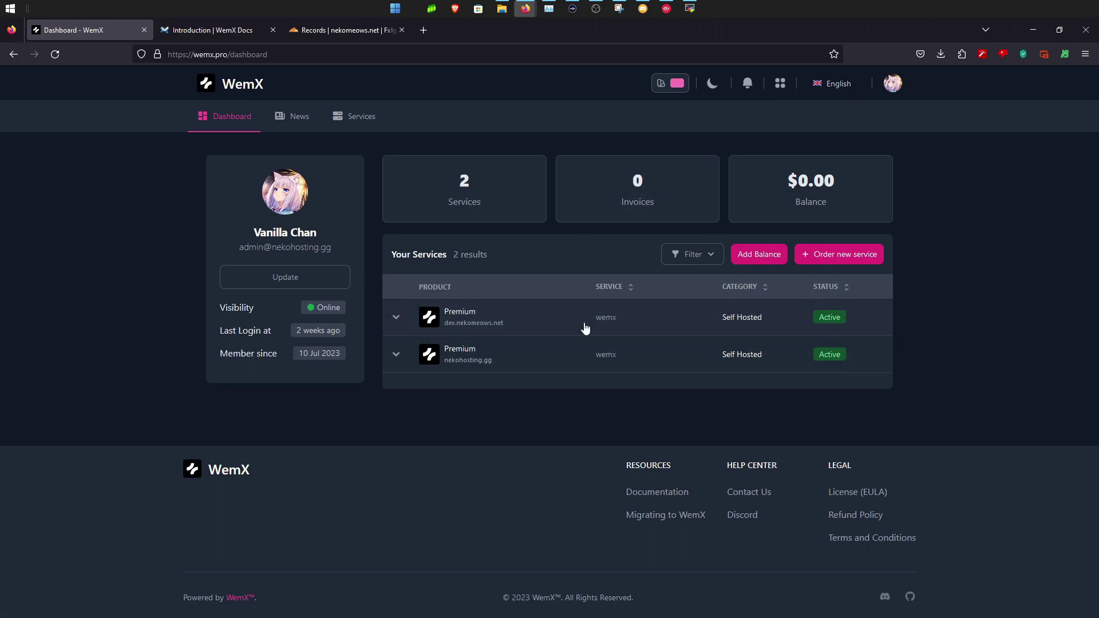
Expand the first Premium service to show its $15.95 monthly billing and 01 Dec 2023 due date
left_click(538, 336)
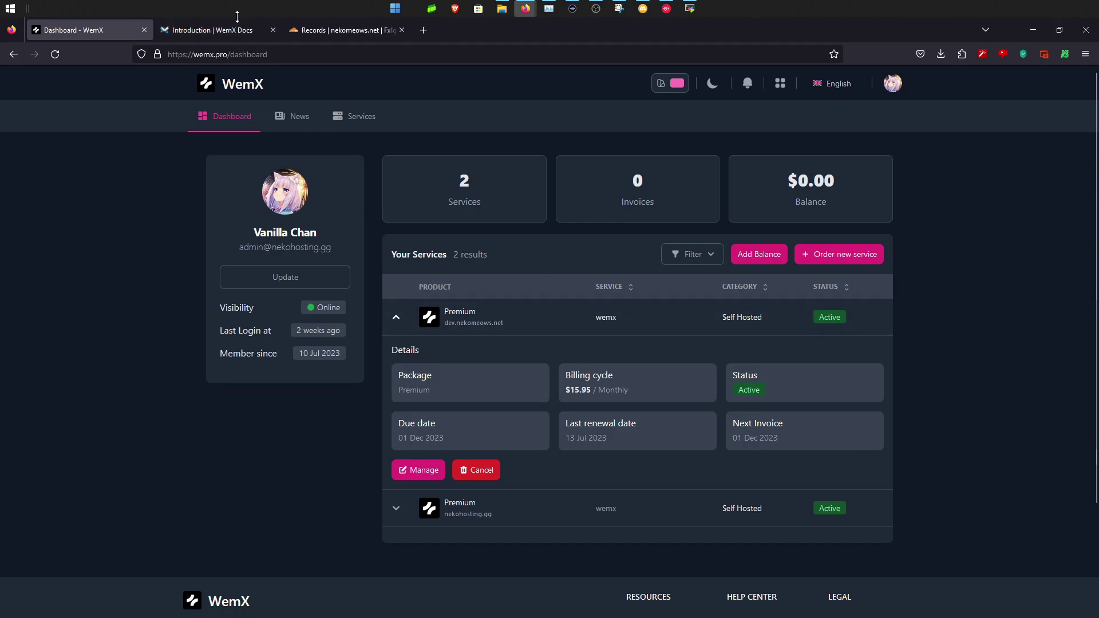
left_click(196, 29)
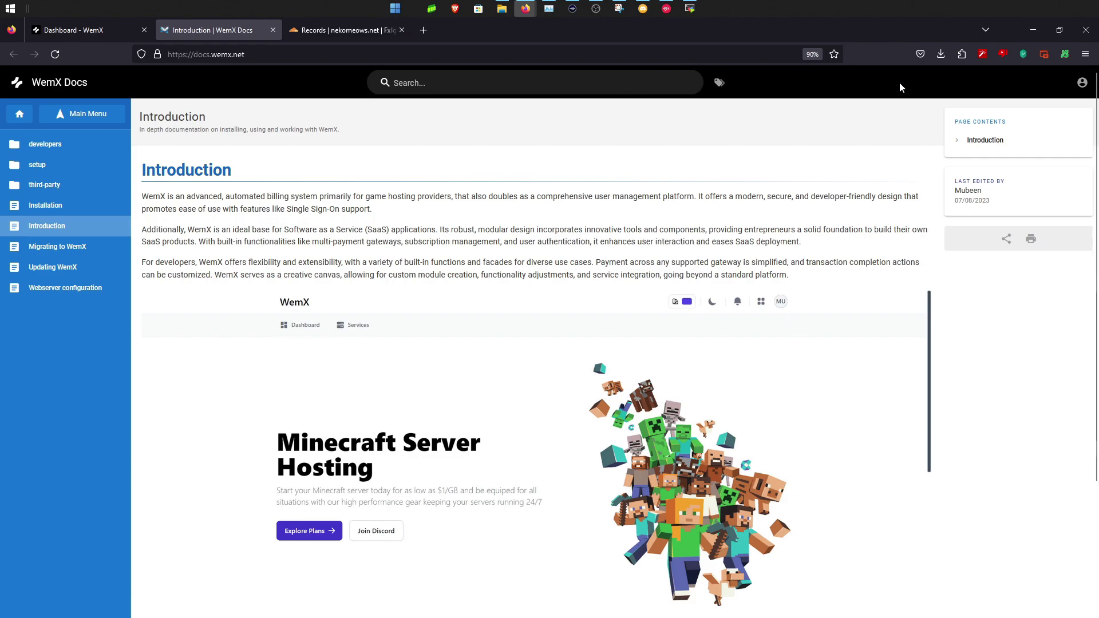
Check the docs' Ubuntu 22.04 requirement, then enter 'apt update' at the server's root prompt
scroll(783, 198, "down", 3)
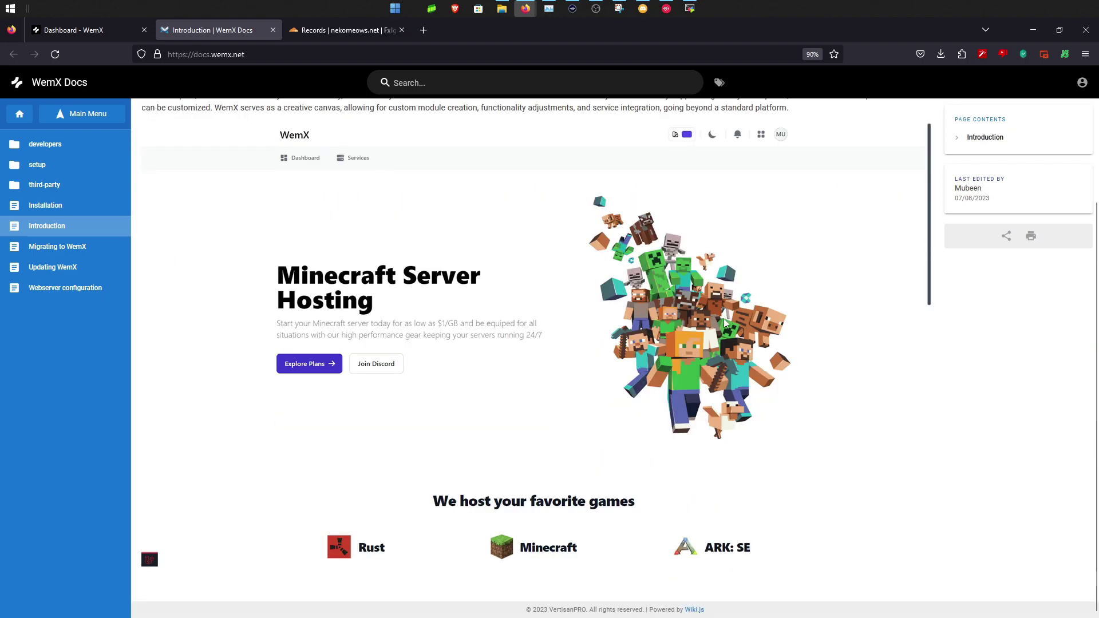
scroll(795, 411, "up", 3)
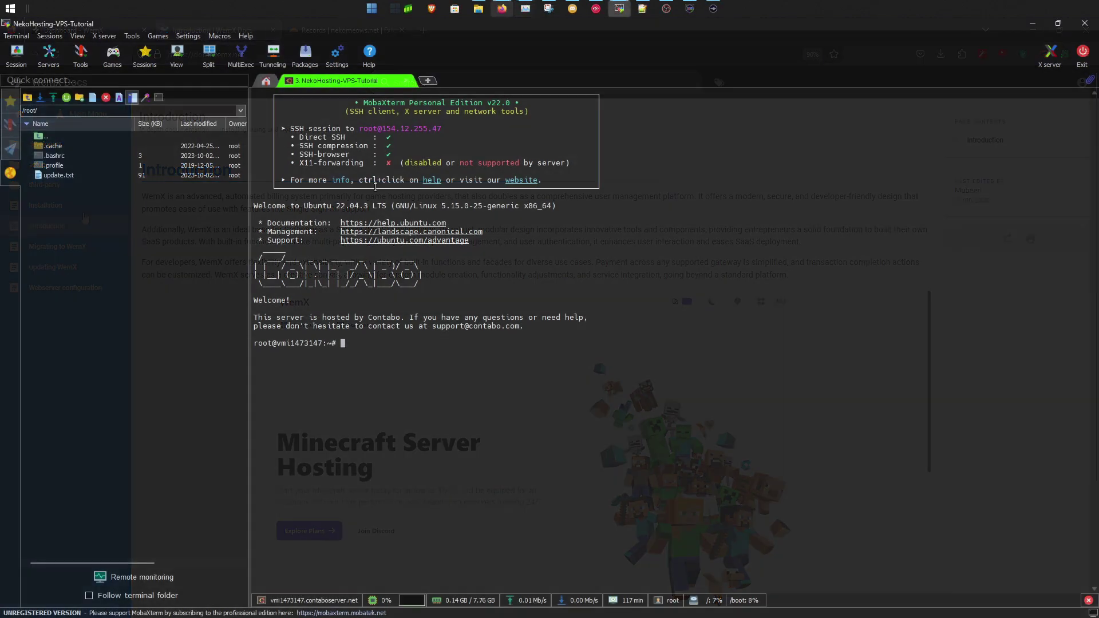
left_click_drag(336, 207, 360, 206)
left_click(733, 302)
type("apt update")
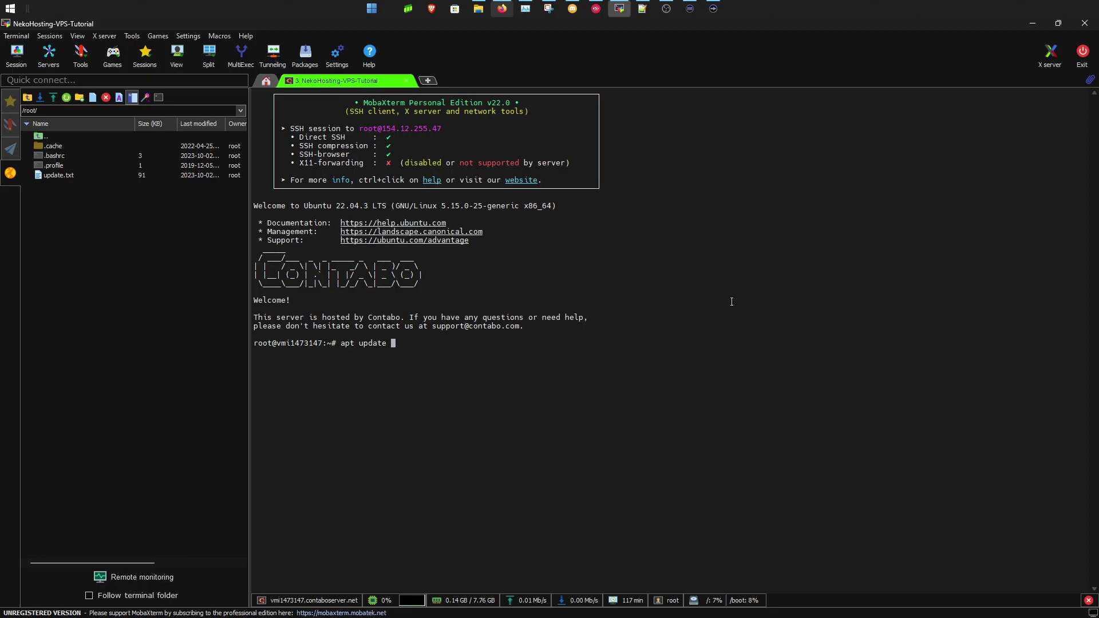
Run 'apt update && apt upgrade -y' and let it install the 5.15.0-84 kernel packages
type("&& apt")
key("BackSpace")
type("t upgrade 0")
key("BackSpace")
type("-y")
key("Return")
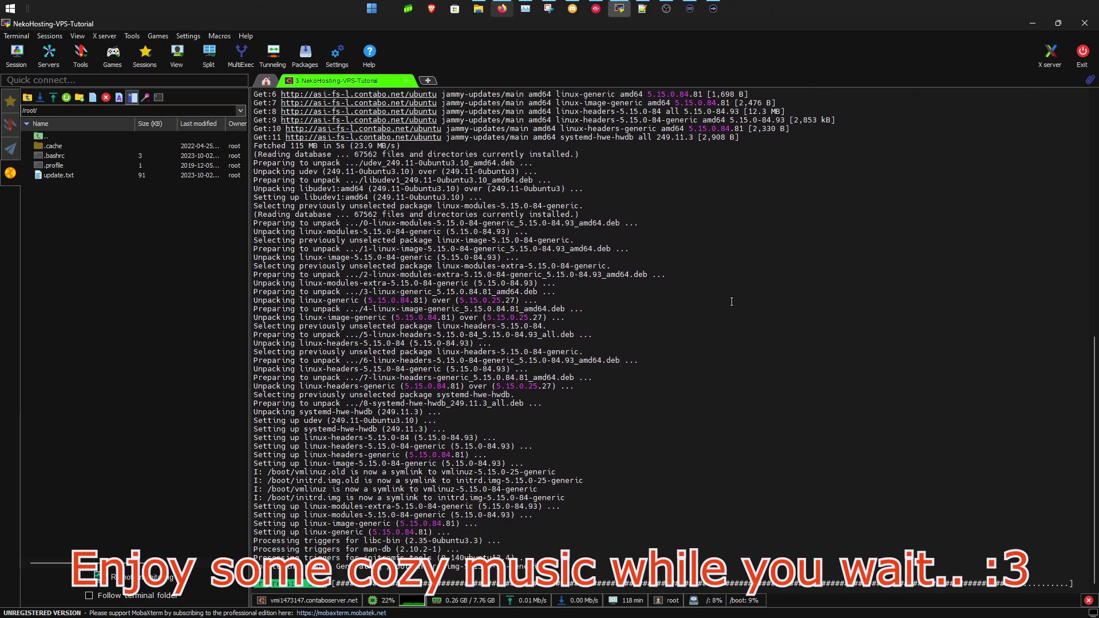
mouse_move(709, 606)
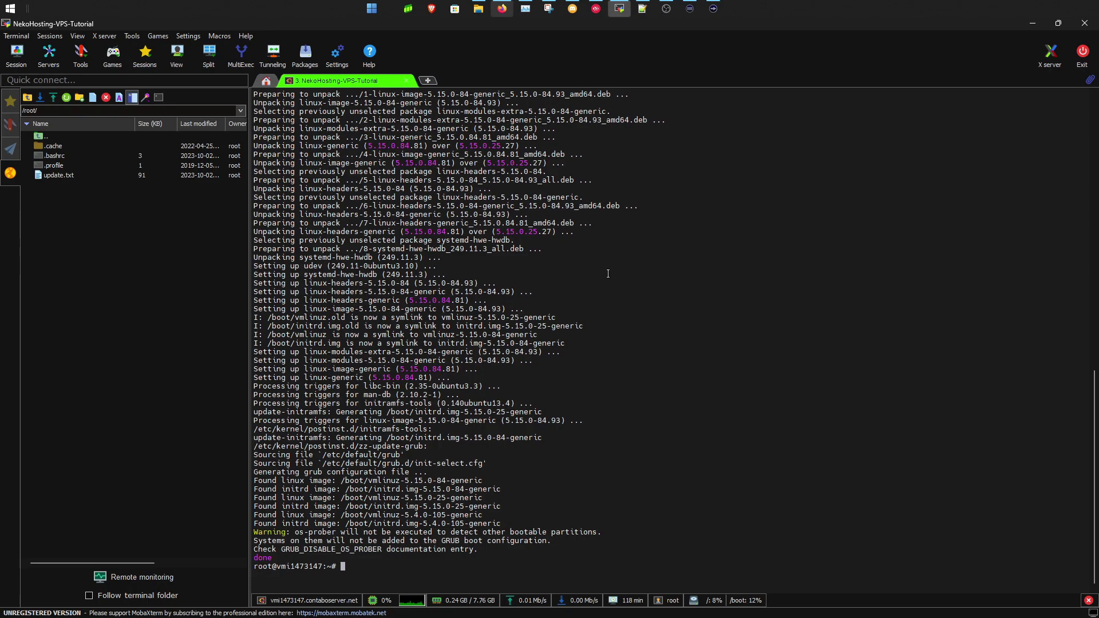
Open the WemxProAuto GitHub repository in a new tab and scroll its README to the installer history
left_click(502, 9)
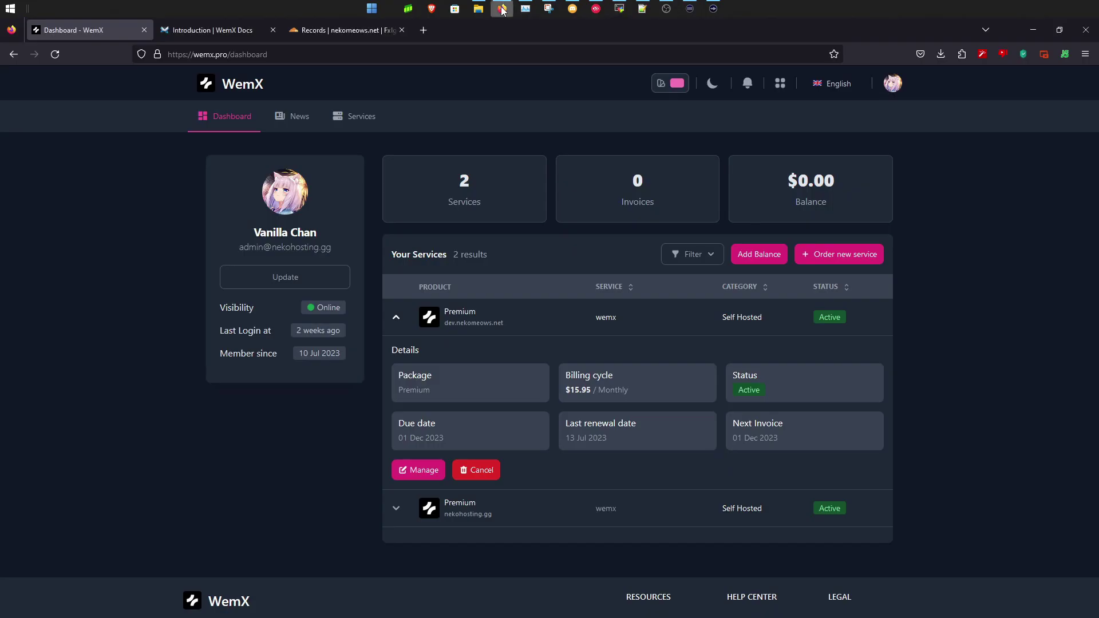
left_click(431, 33)
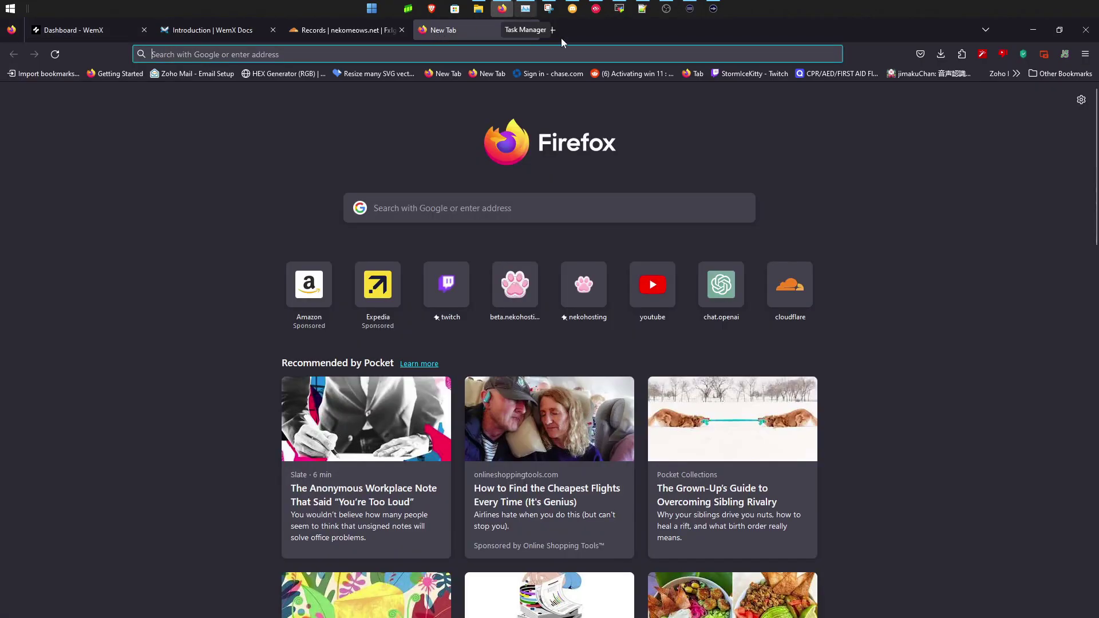
type("git")
key("Return")
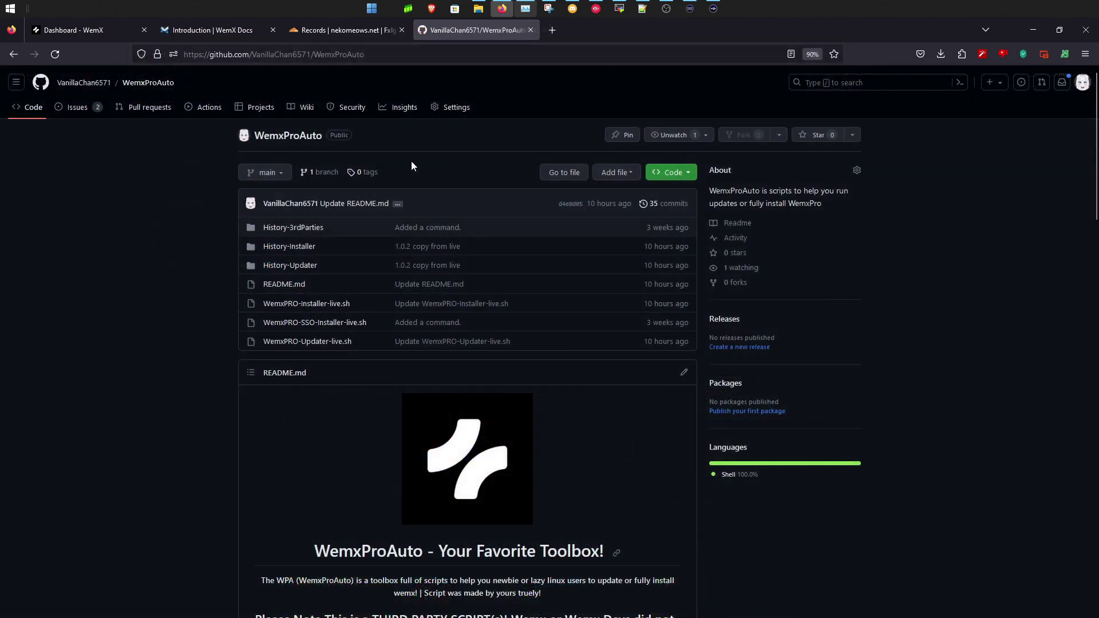
scroll(270, 315, "down", 2)
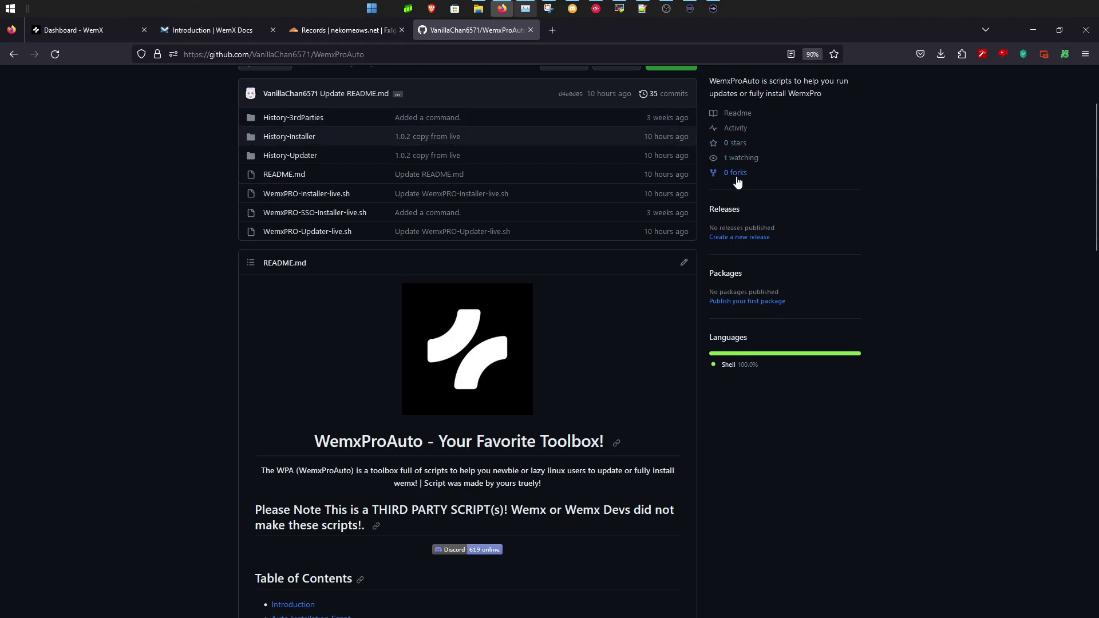
scroll(737, 215, "down", 10)
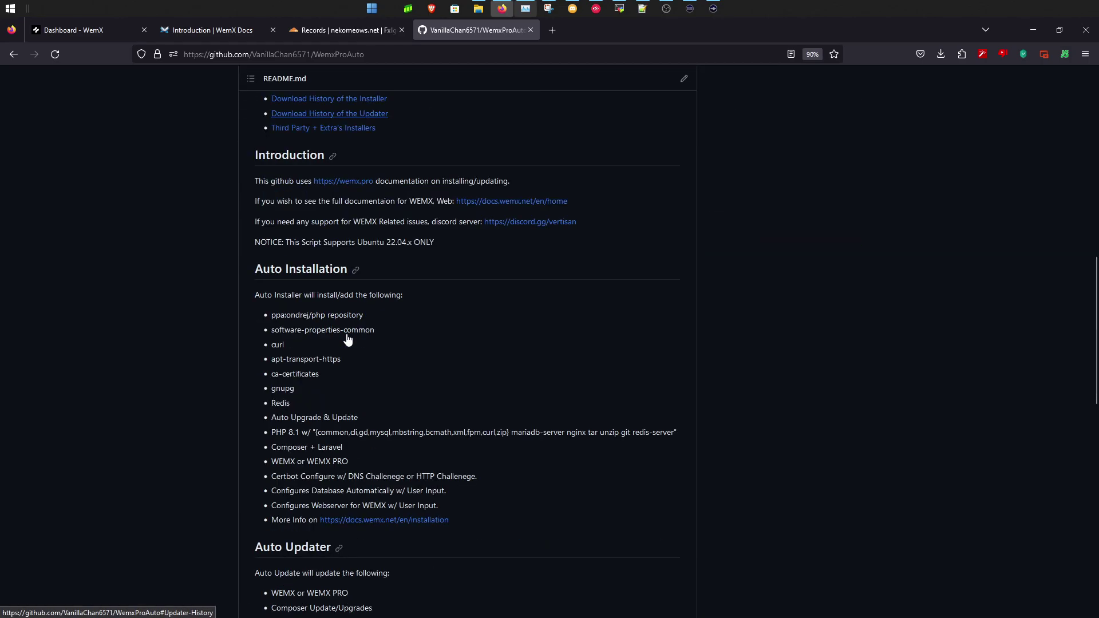
scroll(231, 252, "down", 8)
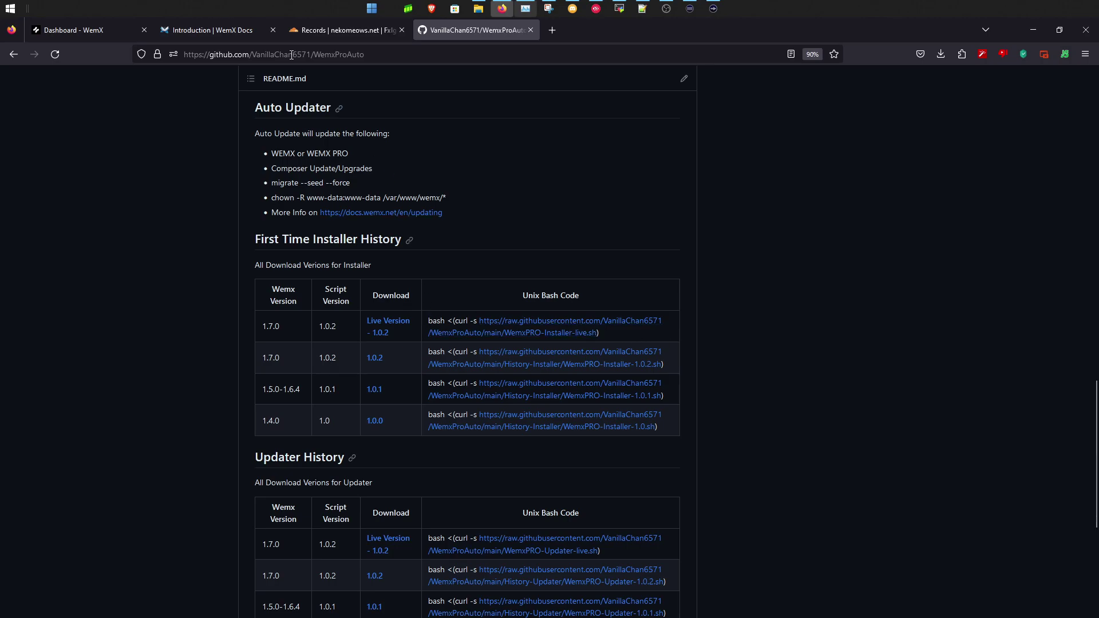
left_click(198, 30)
Open and scroll through the WemX Docs Installation page, then return to the WemxProAuto repository
scroll(395, 273, "down", 3)
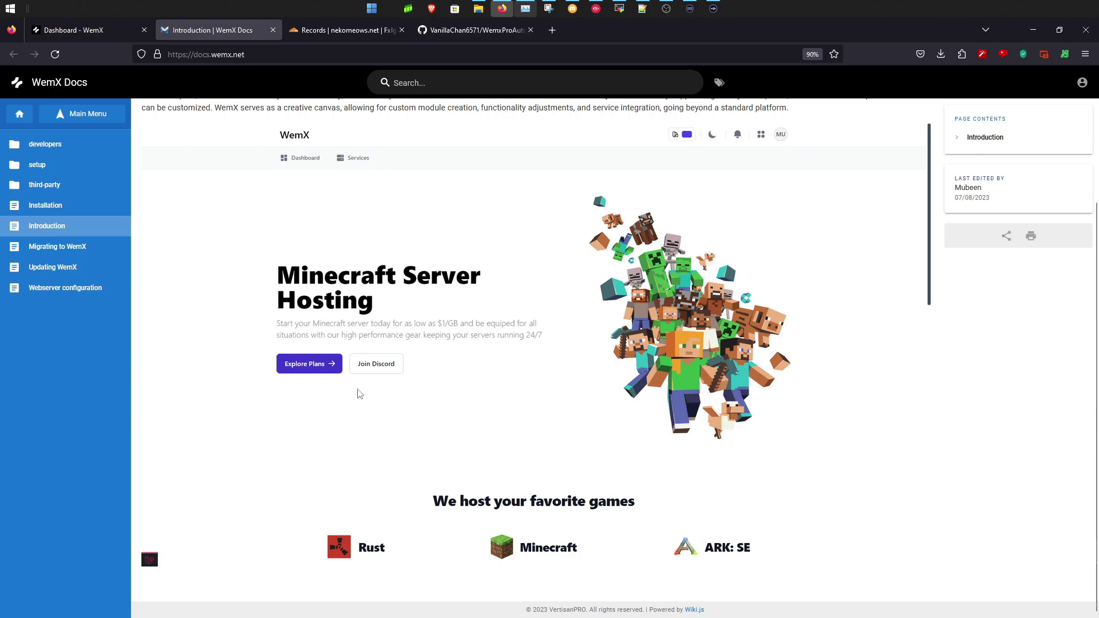
left_click_drag(449, 532, 836, 393)
scroll(273, 265, "up", 3)
left_click(88, 211)
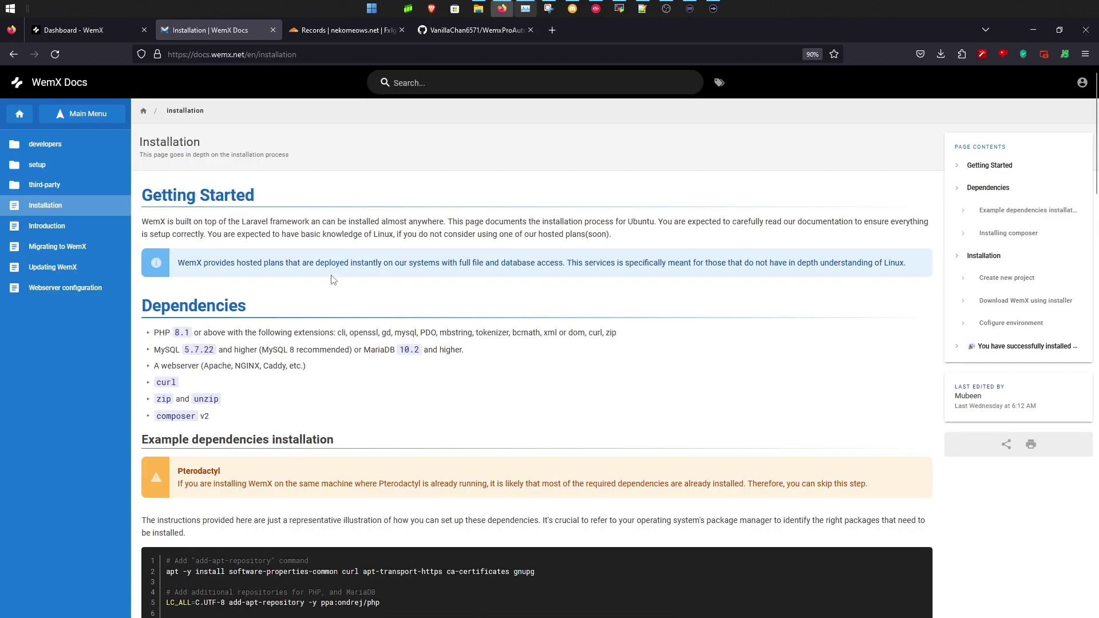
scroll(400, 293, "down", 15)
scroll(400, 293, "down", 10)
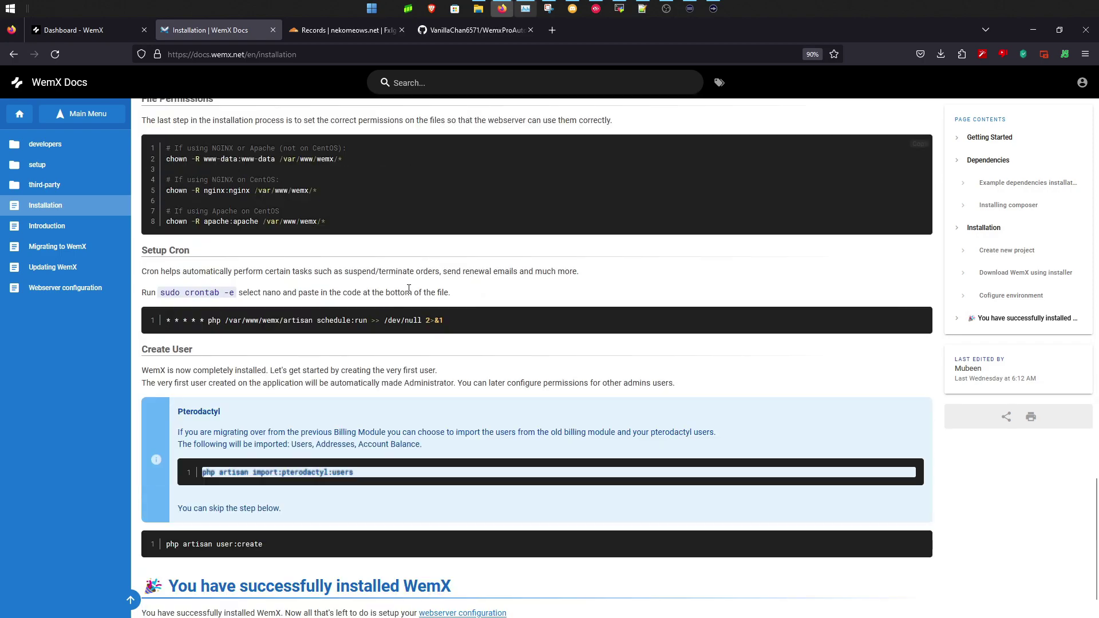
scroll(407, 315, "up", 12)
scroll(407, 315, "up", 15)
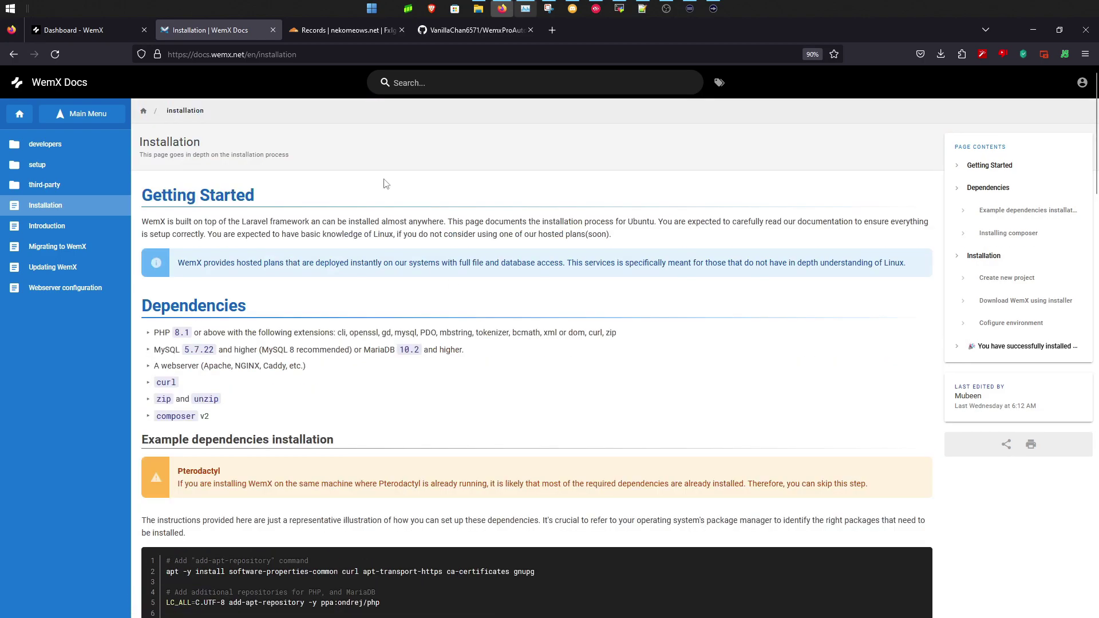
left_click(463, 32)
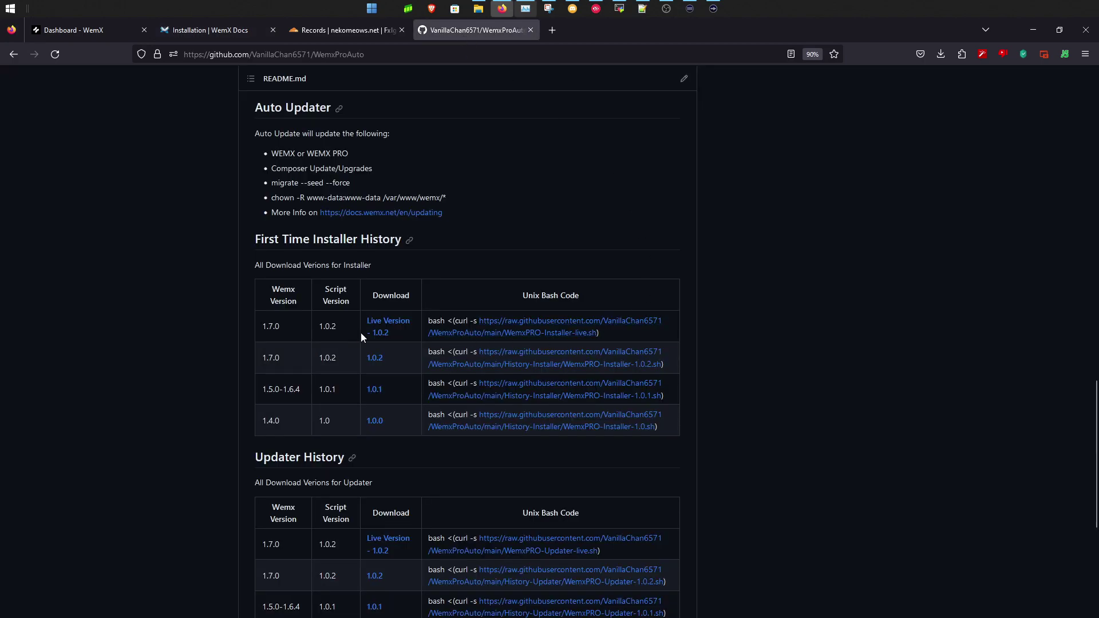
Copy the live 1.0.2 bash installer line from the First Time Installer History table
left_click_drag(615, 338, 429, 325)
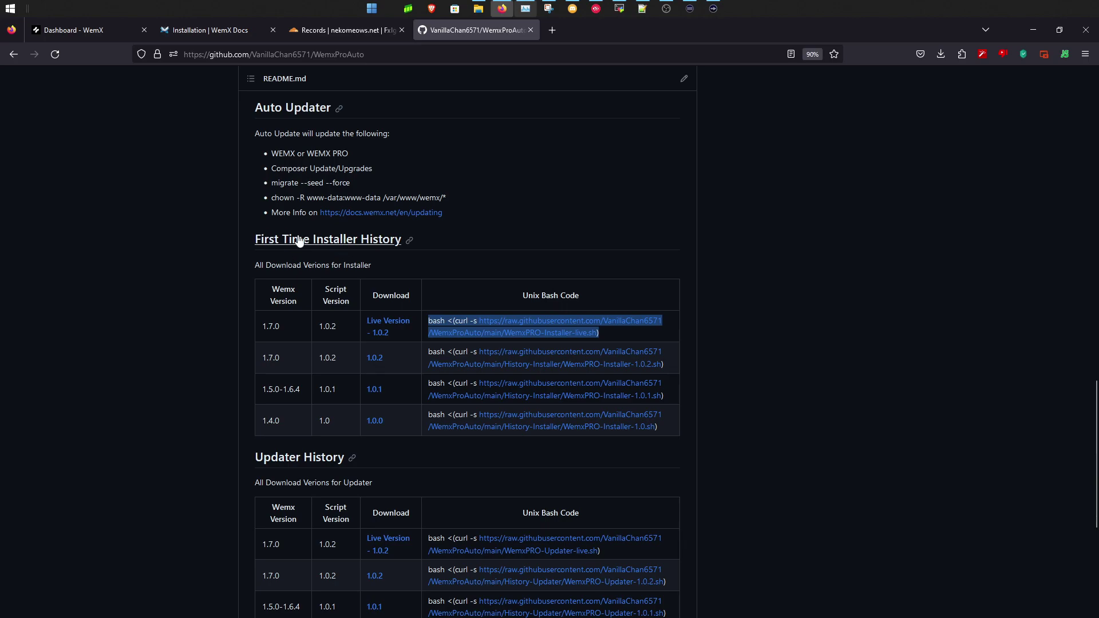
right_click(437, 325)
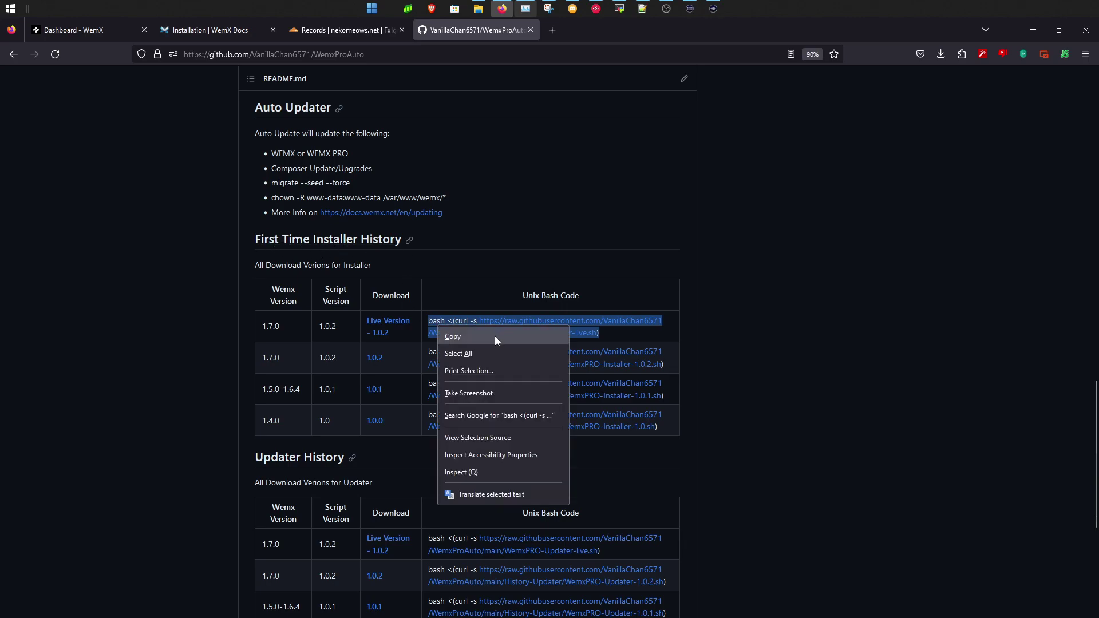
left_click(495, 335)
left_click(88, 28)
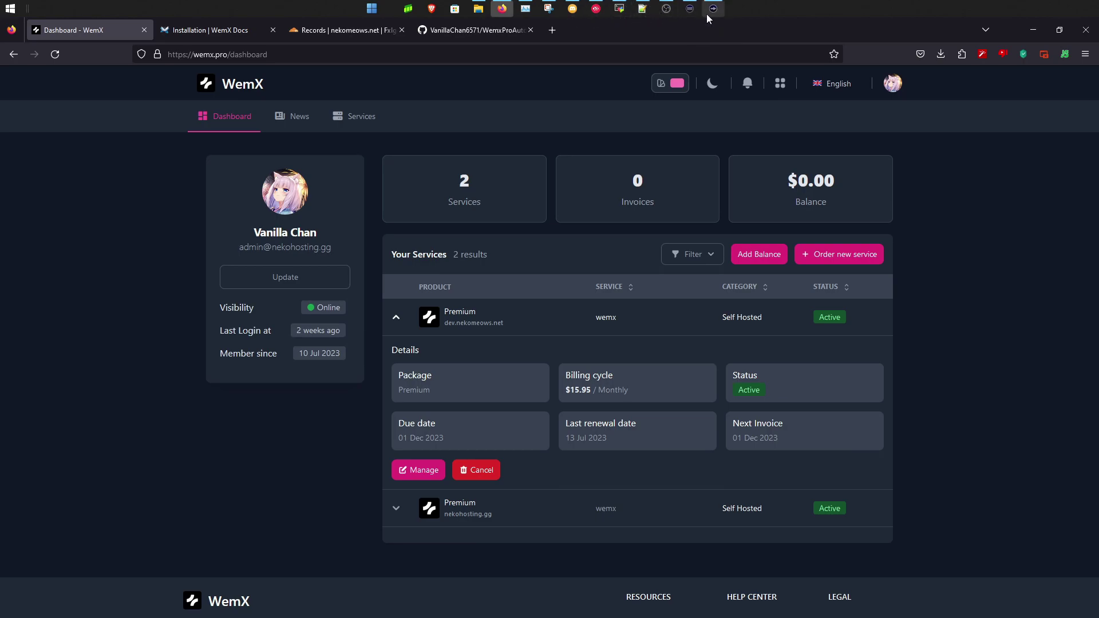
Start a new DNS-only A record named dev in the nekomeows.net Cloudflare DNS records
left_click(336, 31)
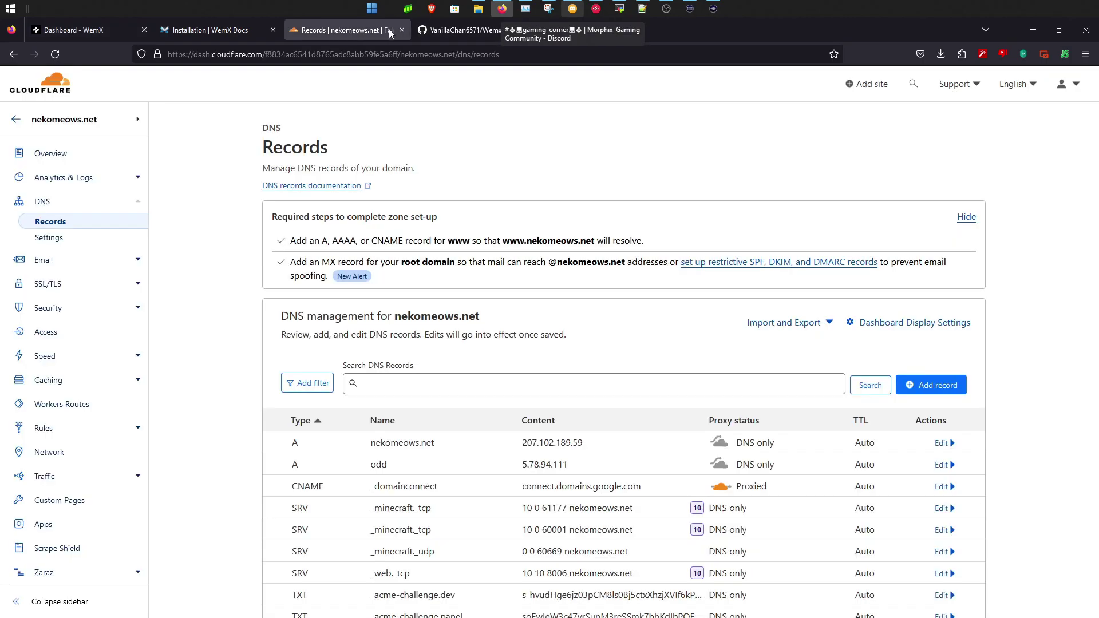
left_click(943, 395)
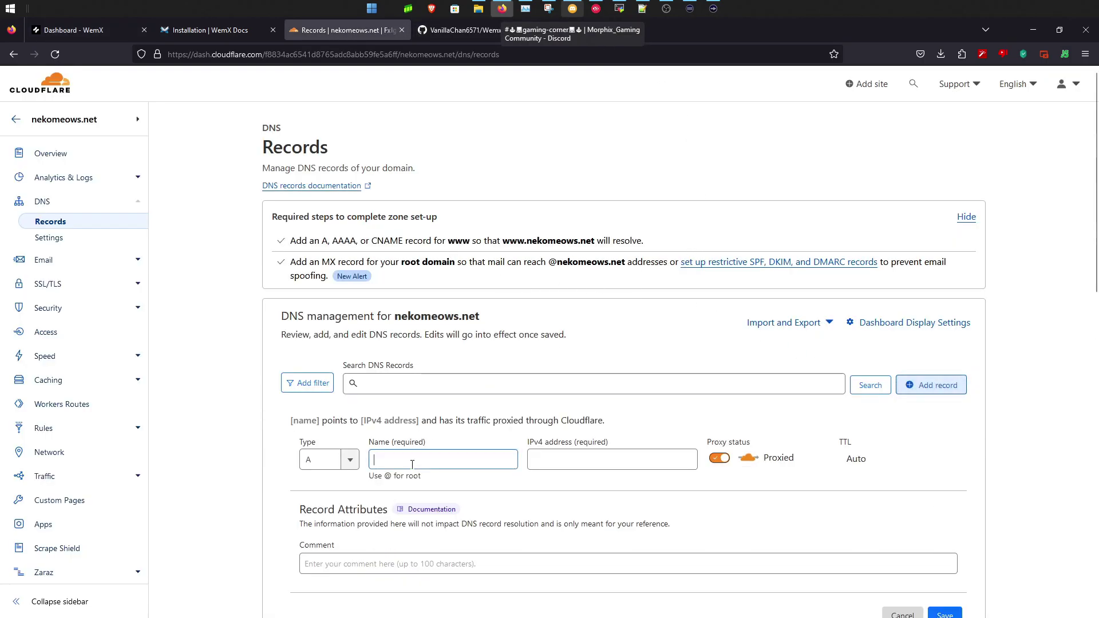
left_click(721, 459)
scroll(627, 484, "down", 5)
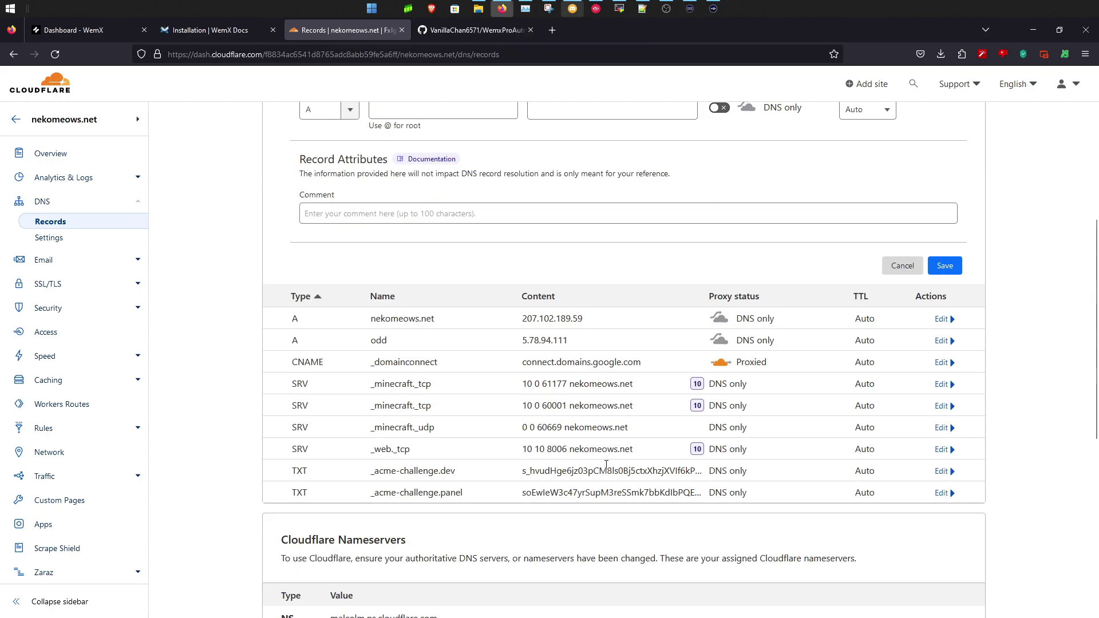
scroll(495, 318, "up", 2)
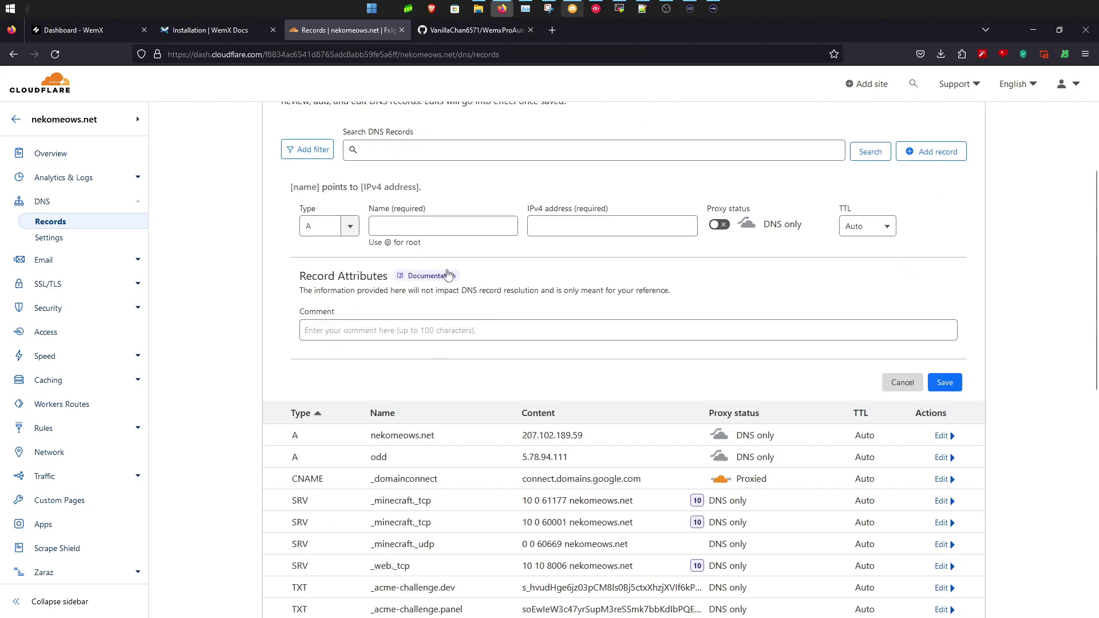
left_click(466, 227)
type("dev")
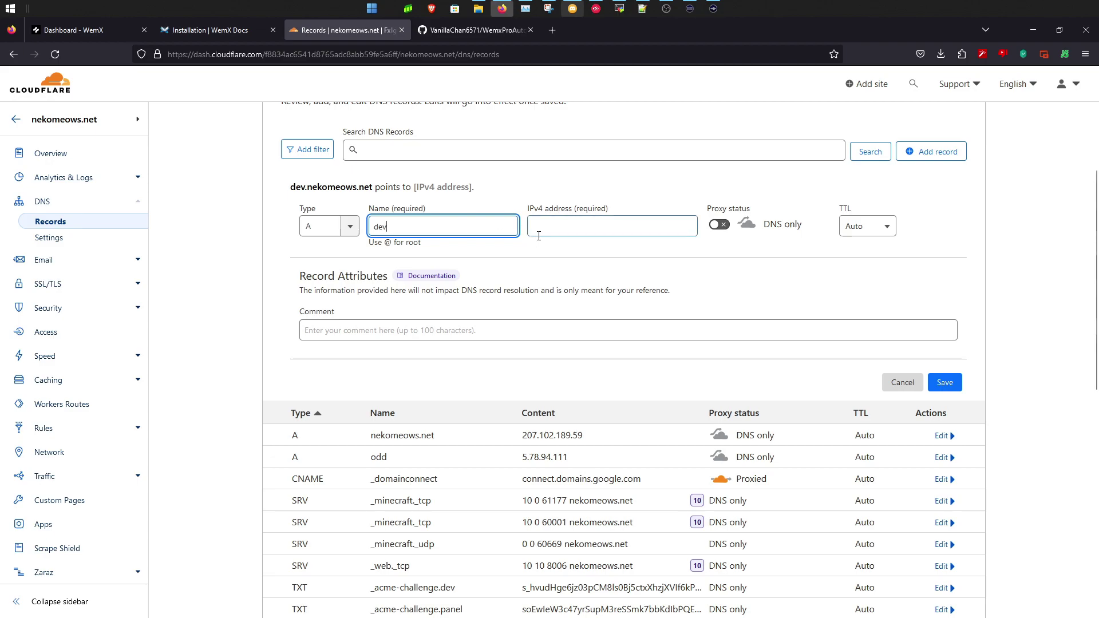
left_click(544, 234)
left_click_drag(486, 220, 277, 219)
key("BackSpace")
type("dev")
left_click(599, 223)
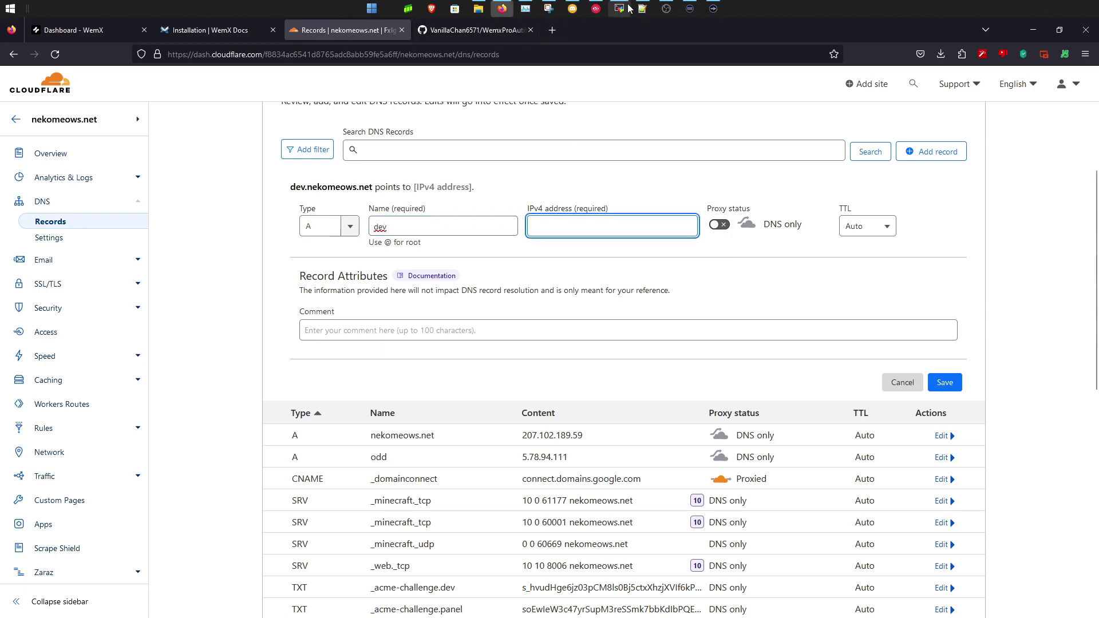
Copy the server IP 154.12.255.47 from MobaXterm, paste it as the address, and save the record
left_click(619, 8)
scroll(702, 359, "up", 15)
scroll(703, 359, "up", 7)
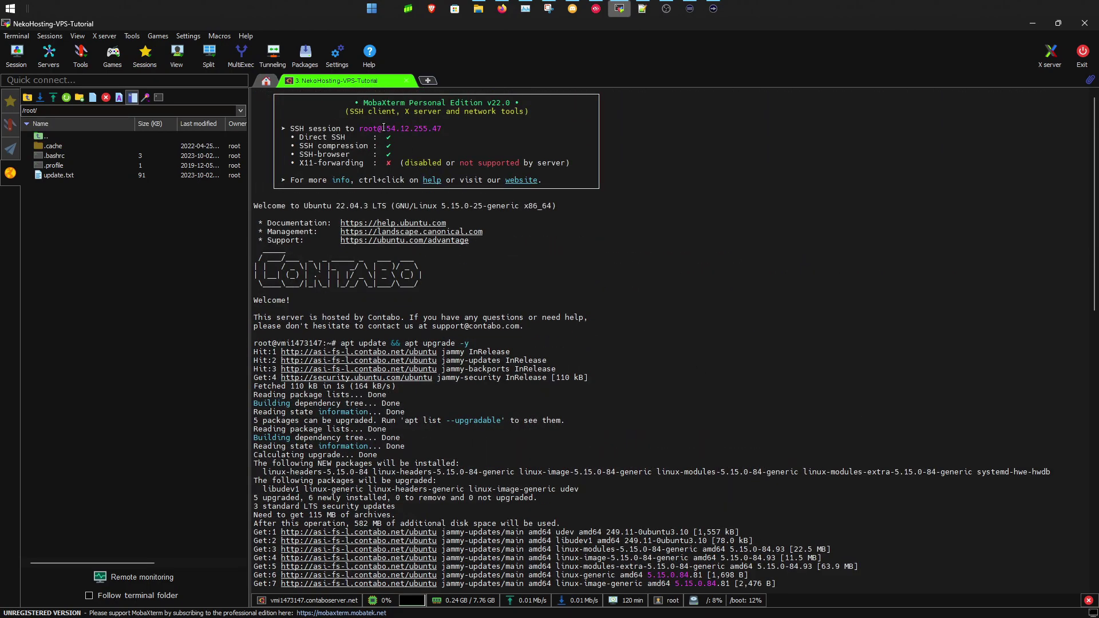
left_click_drag(384, 128, 444, 128)
right_click(661, 328)
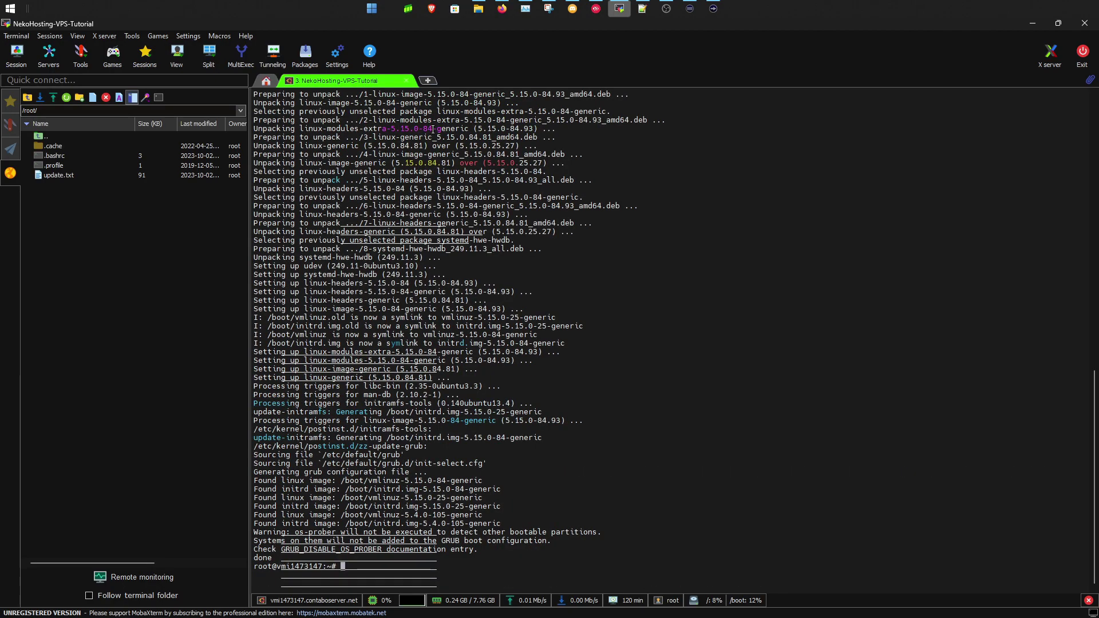
key("Return")
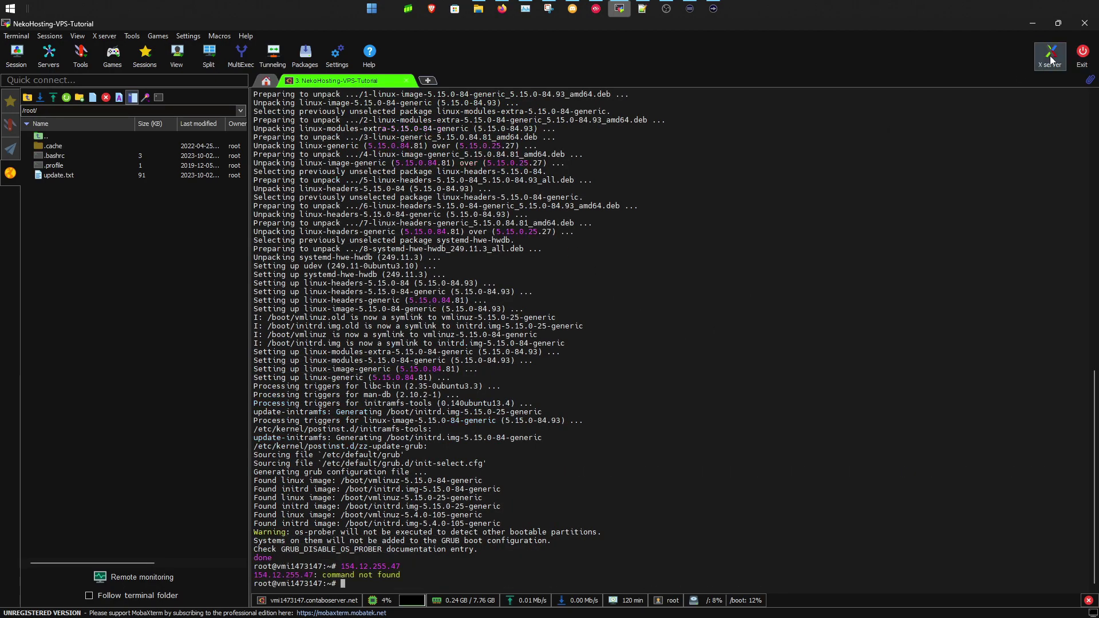
left_click(1033, 23)
key("ctrl+v")
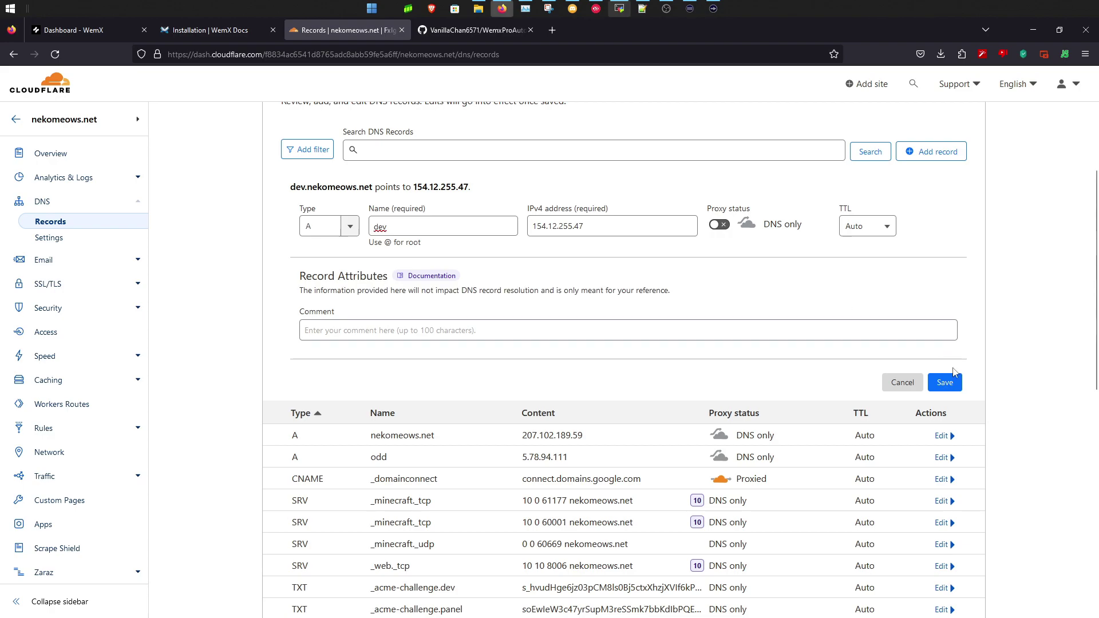
left_click(931, 383)
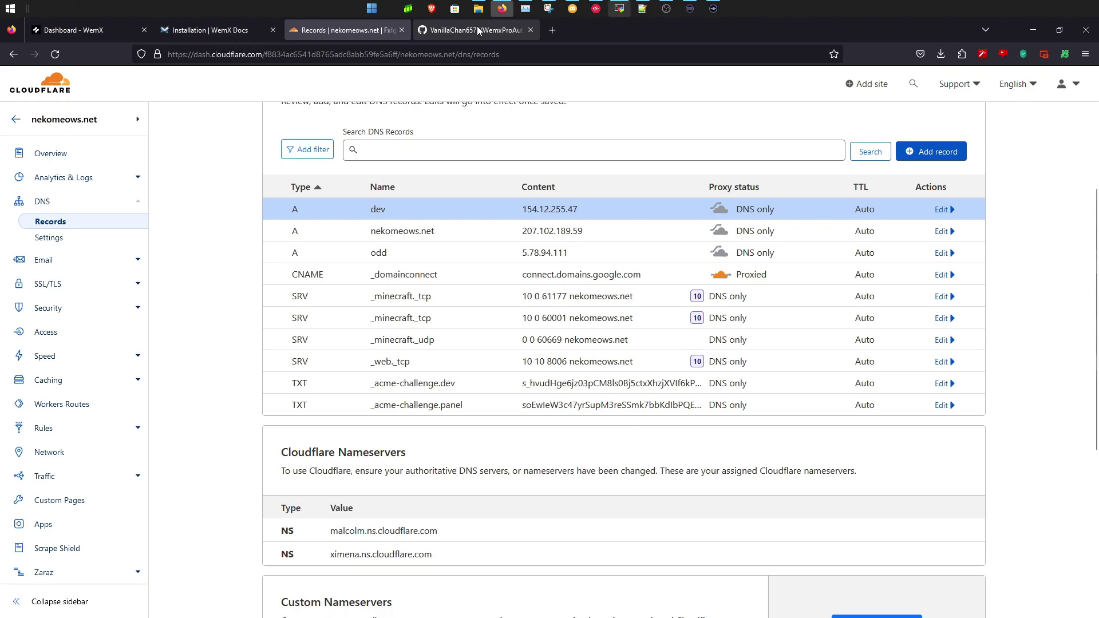
left_click(74, 30)
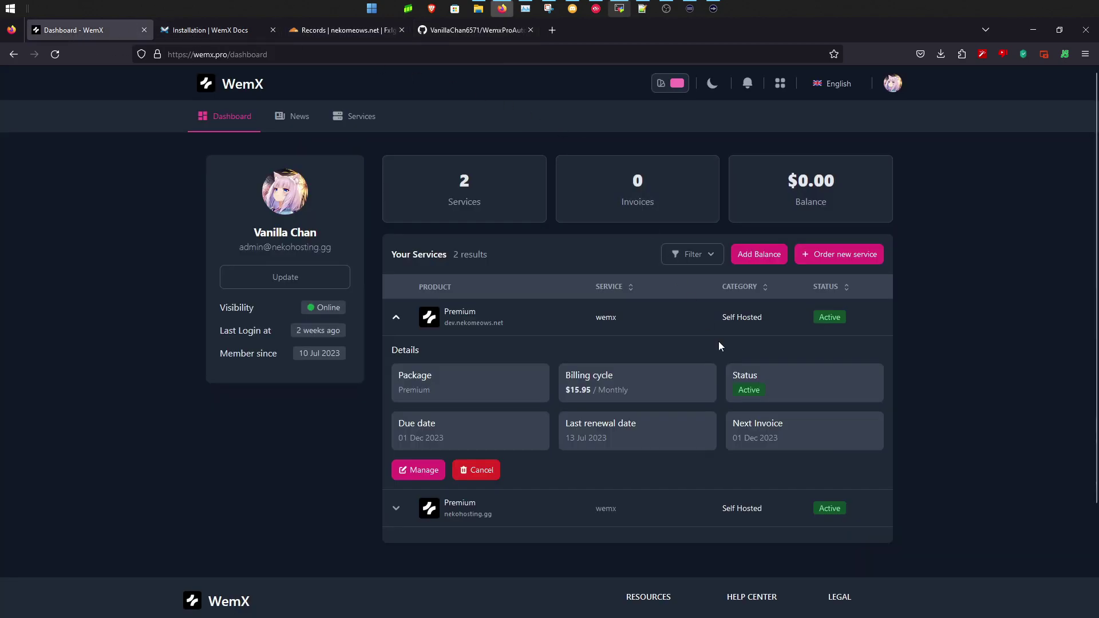
Replace the Premium licence's authorized IP 5.78.94.111 with 154.12.255.47 and update it
left_click(426, 467)
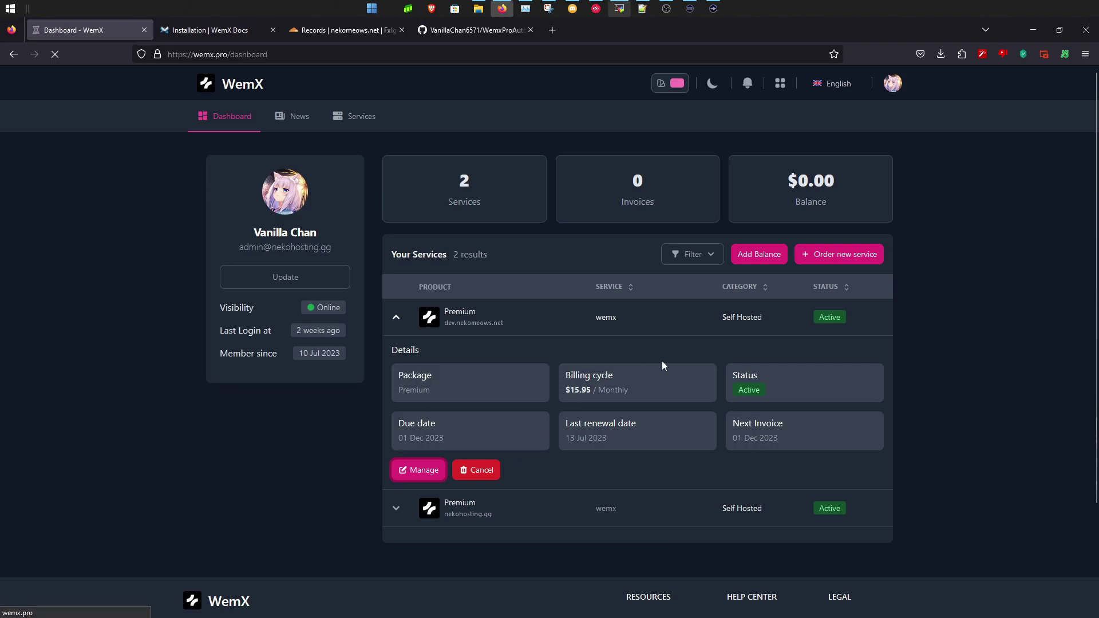
triple_click(497, 522)
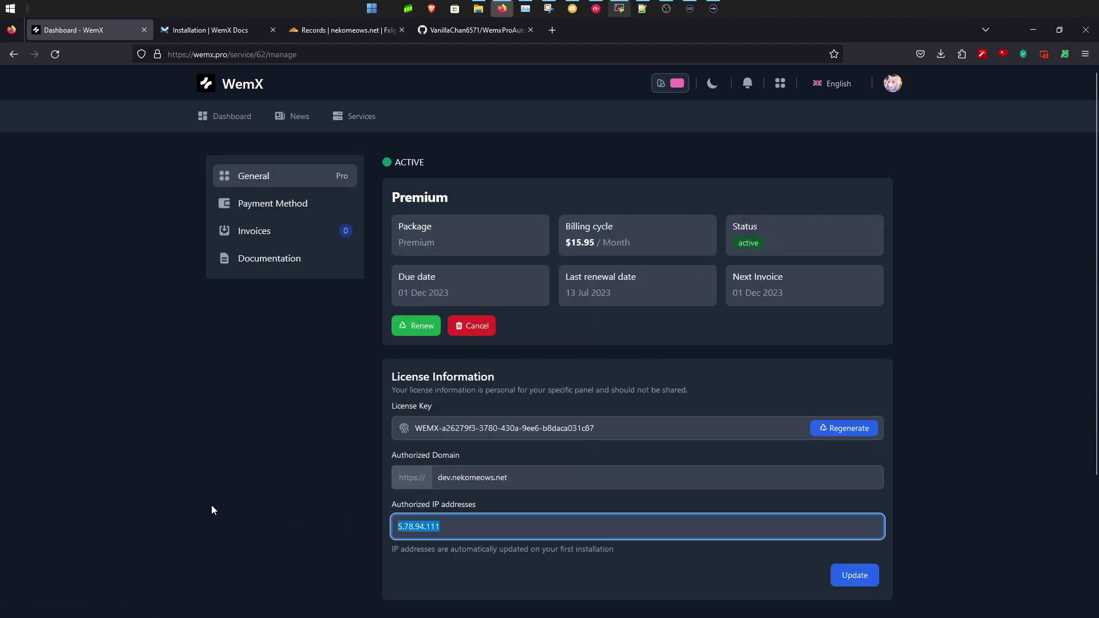
key("ctrl+v")
left_click(278, 513)
left_click(873, 580)
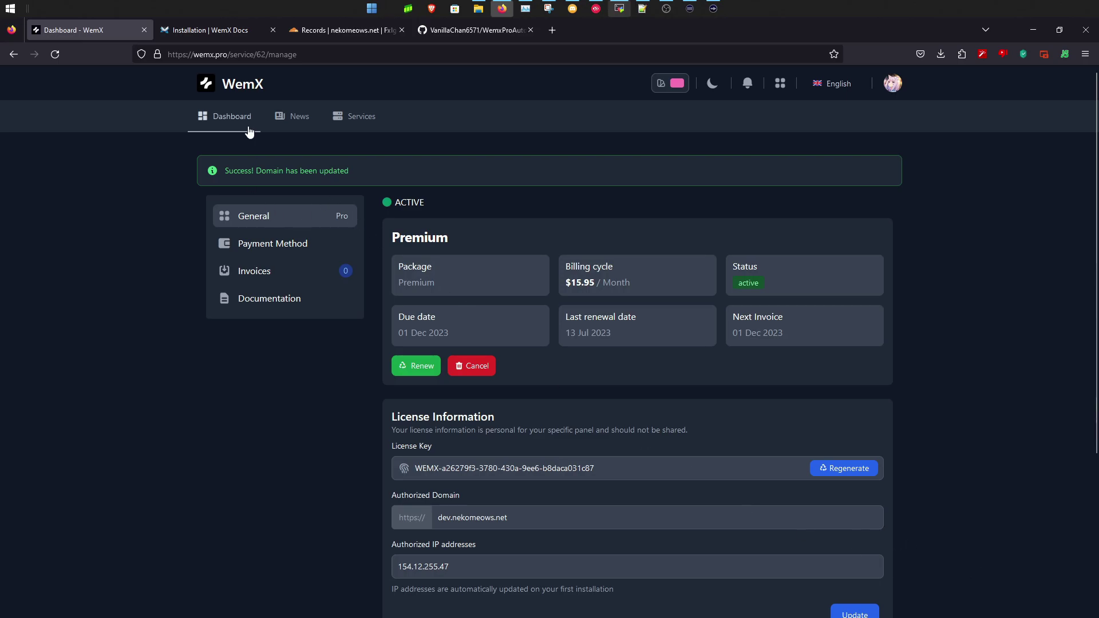
Review the confirmation showing the authorized domain dev.nekomeows.net
scroll(785, 527, "down", 2)
scroll(442, 363, "up", 2)
scroll(585, 464, "down", 3)
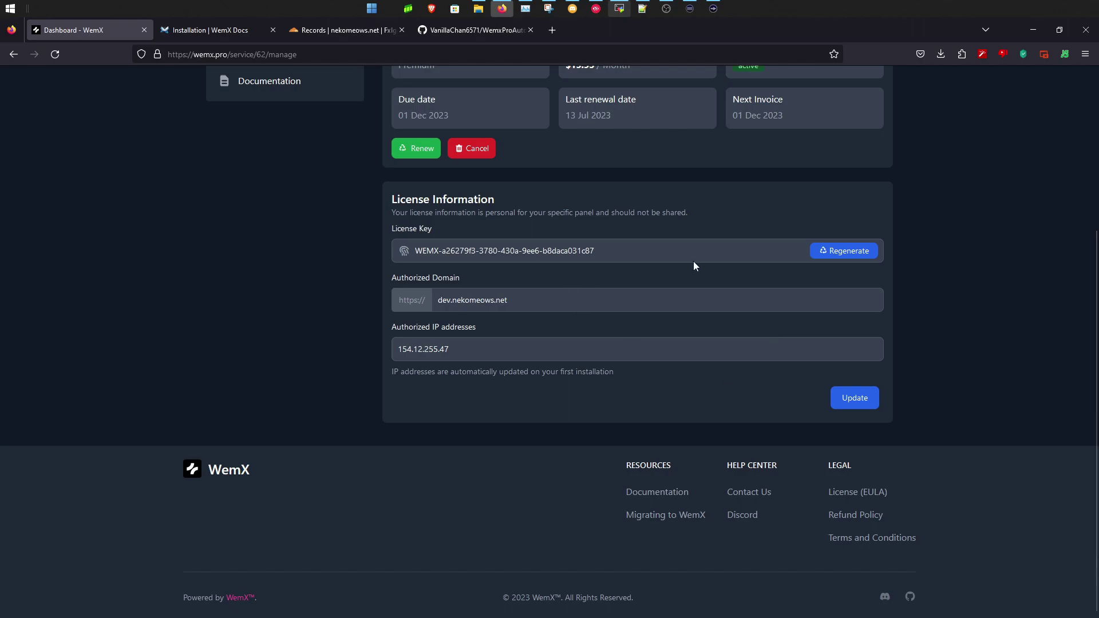
triple_click(472, 300)
left_click(369, 302)
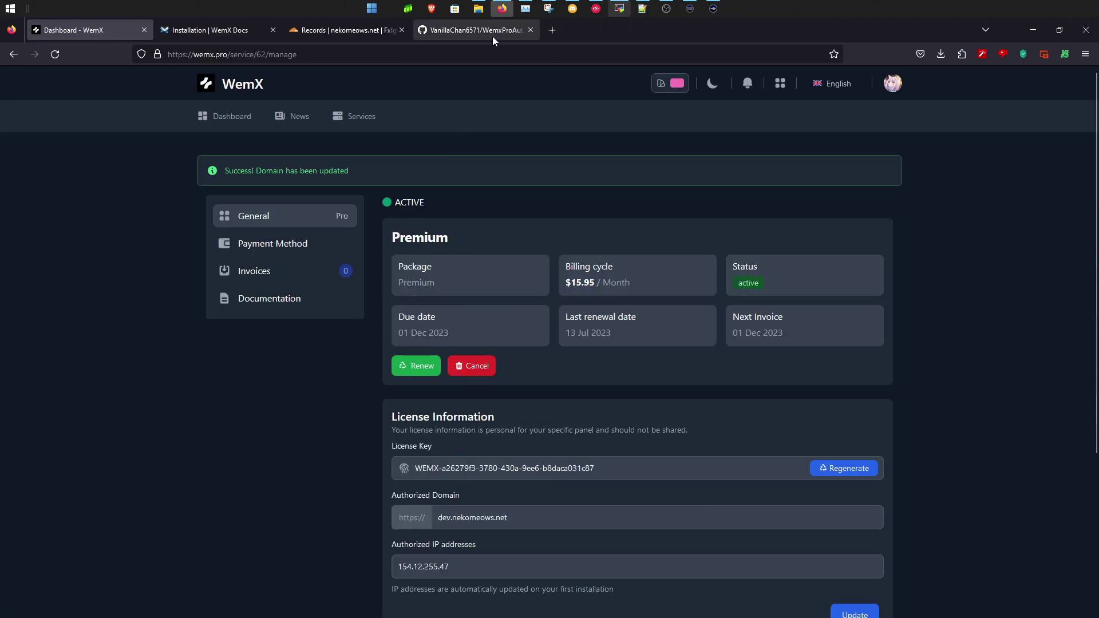
Copy the live installer command from GitHub and run it in the MobaXterm SSH terminal
left_click(489, 32)
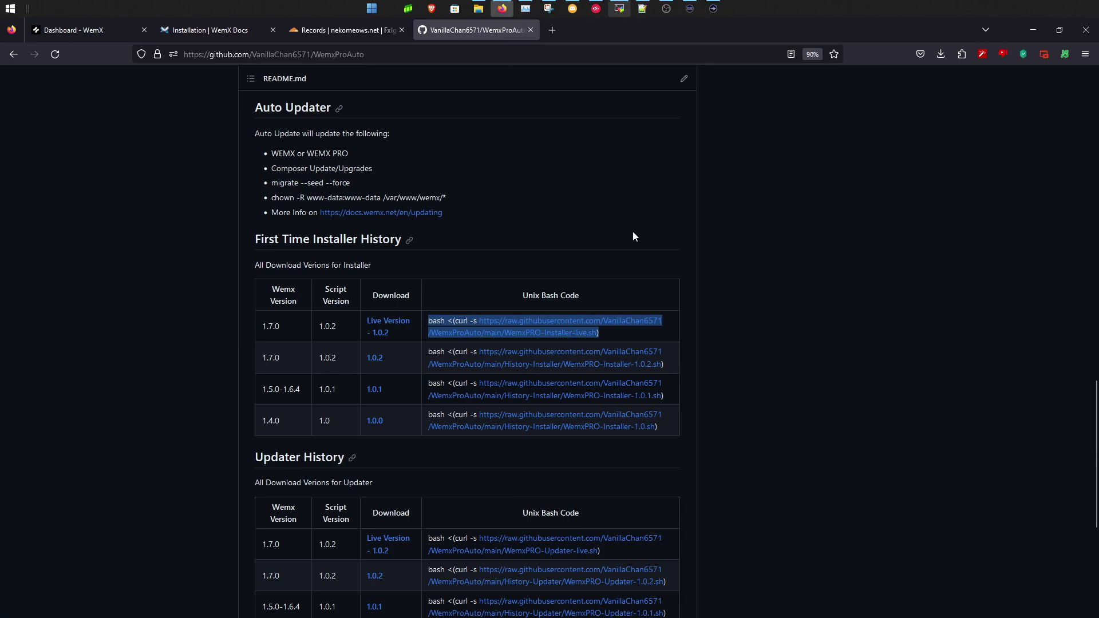
right_click(436, 318)
left_click(484, 330)
left_click(621, 9)
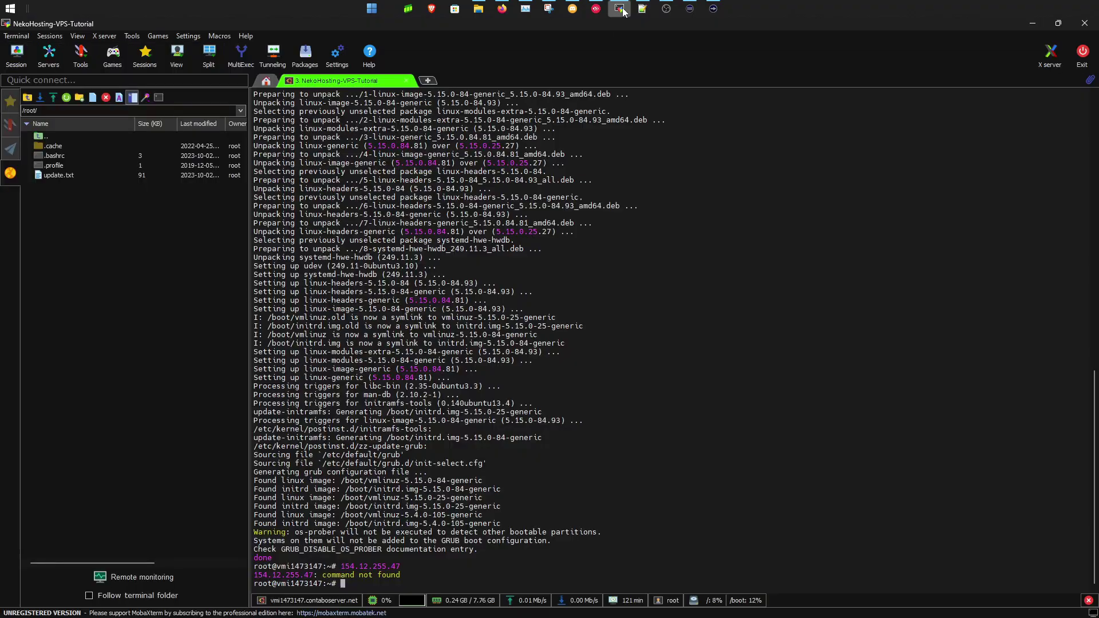
right_click(625, 356)
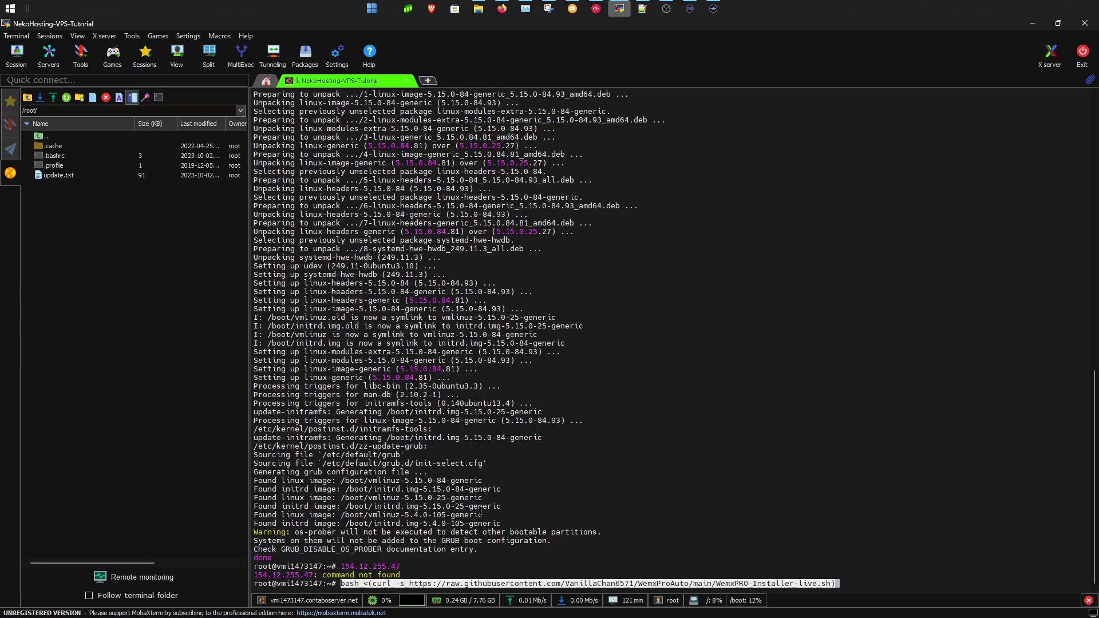
key("Return")
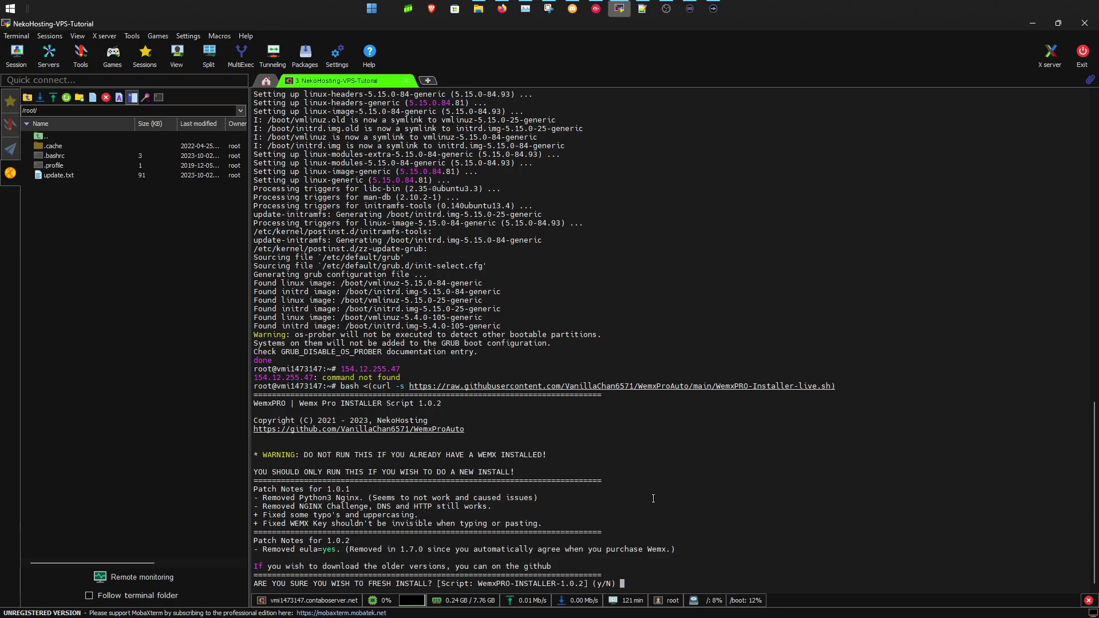
Answer Y to confirm a fresh WemX Pro install
type("Y")
key("Return")
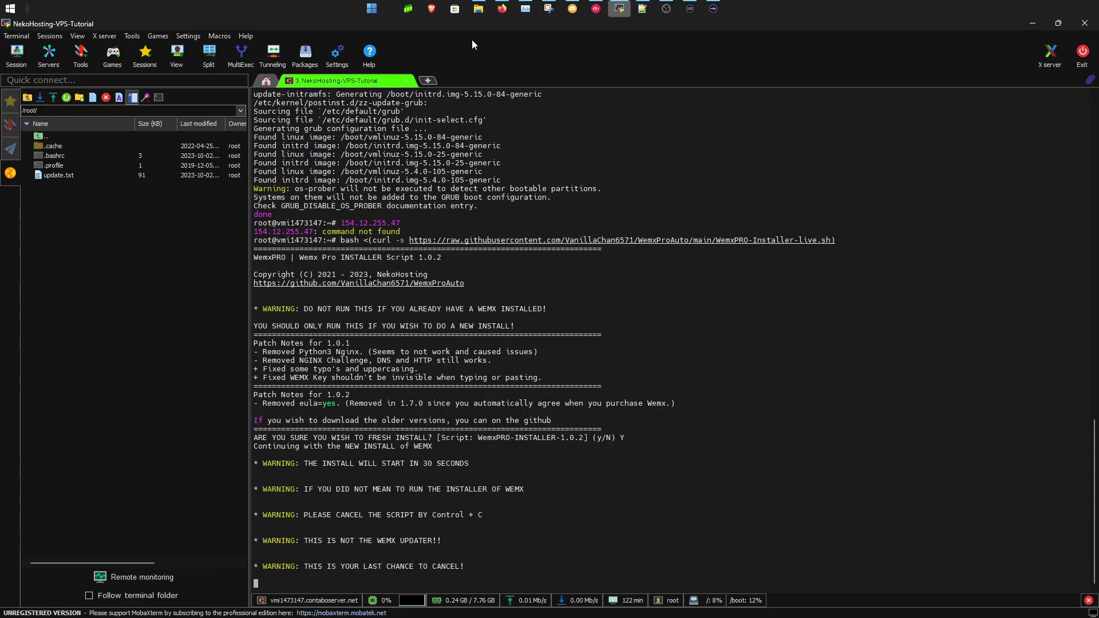
left_click(502, 8)
Open the 413-line WemxPRO-Installer-live.sh source in the WemxProAuto repository and scroll through it
scroll(343, 269, "up", 10)
scroll(387, 285, "up", 5)
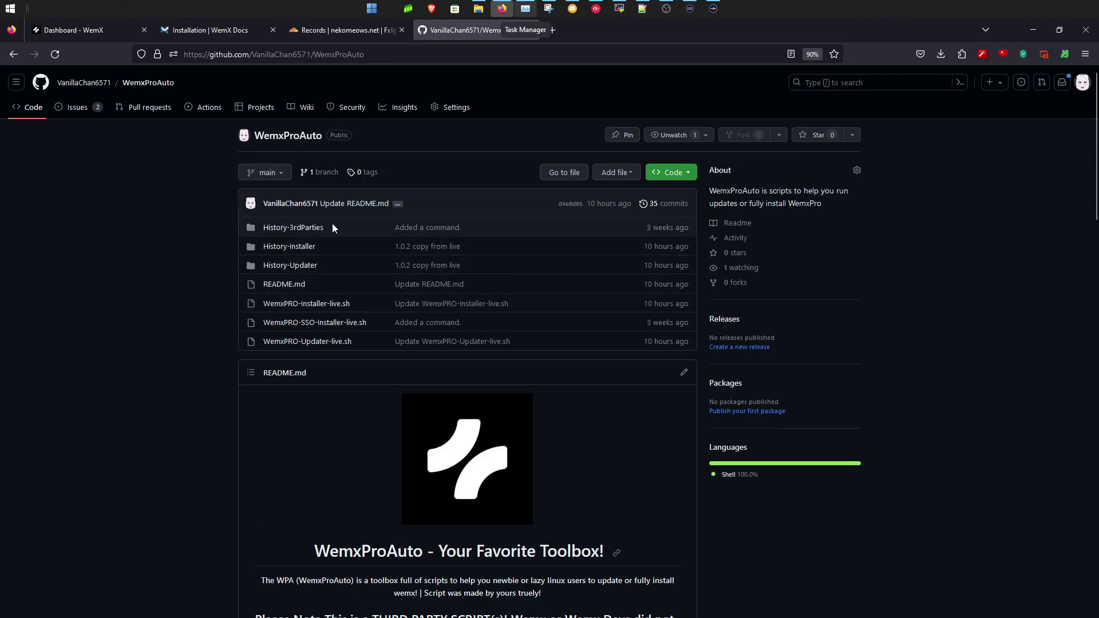
left_click(308, 306)
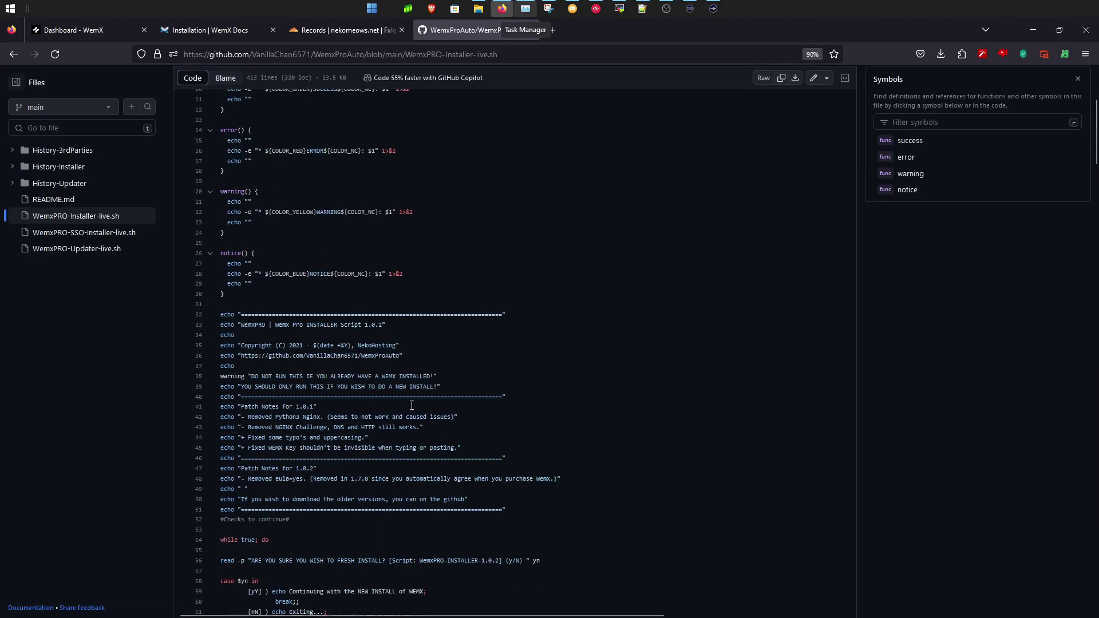
scroll(427, 447, "down", 20)
scroll(427, 447, "down", 15)
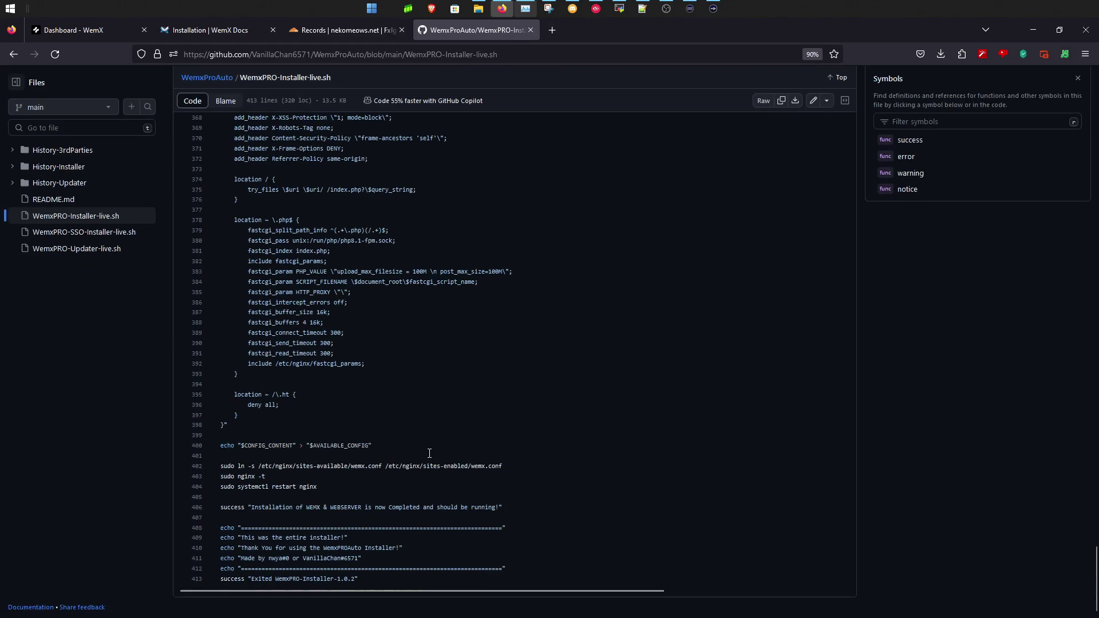
scroll(385, 563, "up", 20)
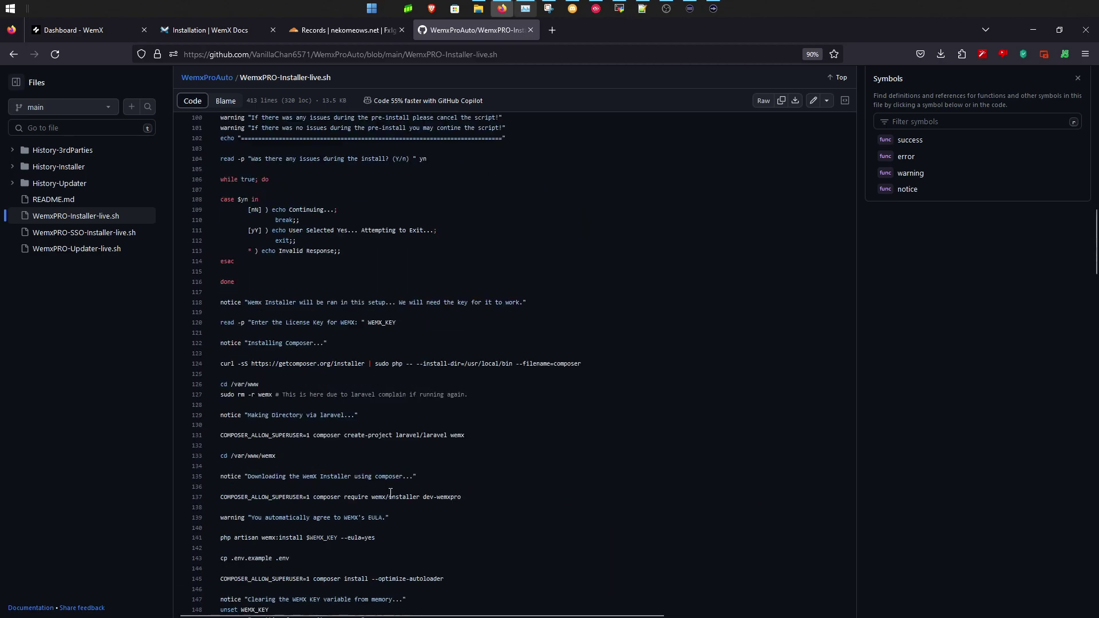
scroll(362, 399, "up", 1)
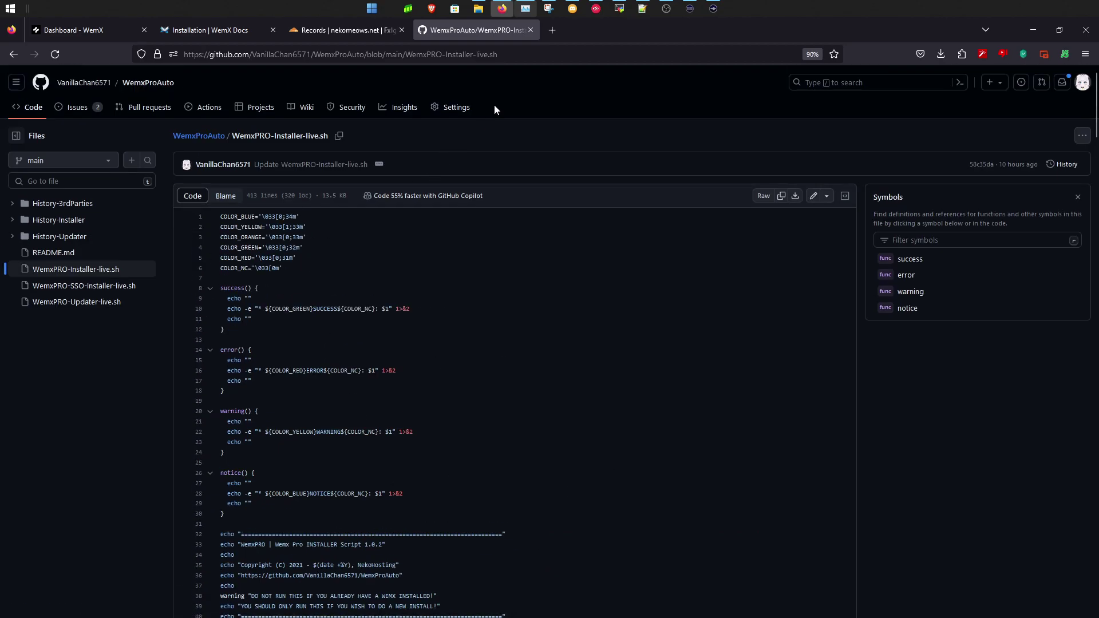
Minimize Firefox to watch the installer's apt prerequisite install in the MobaXterm SSH terminal
left_click(1024, 37)
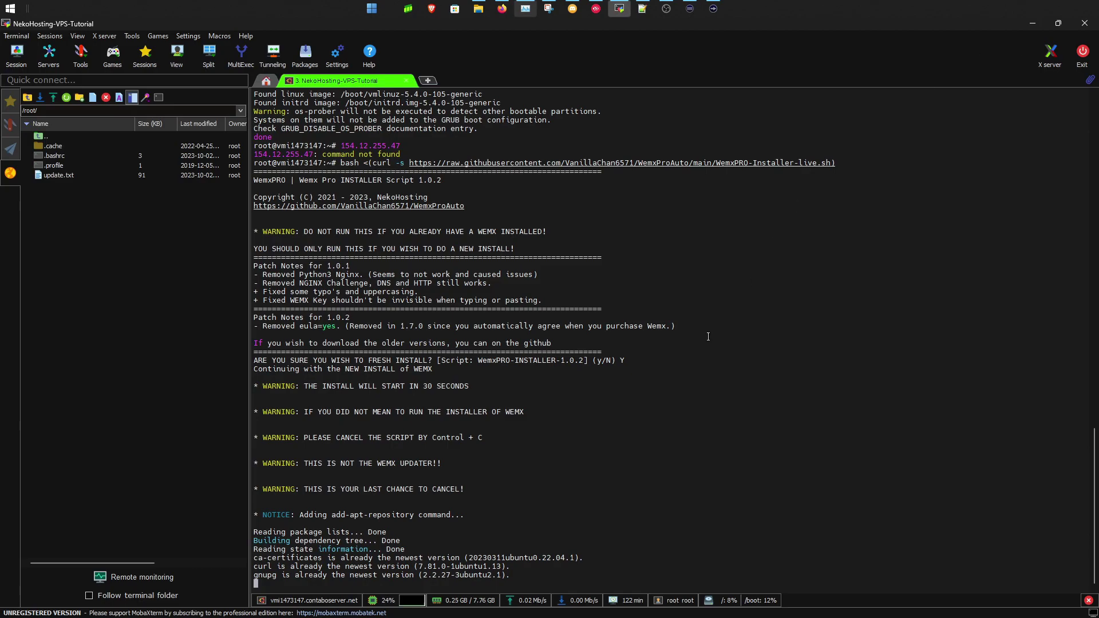
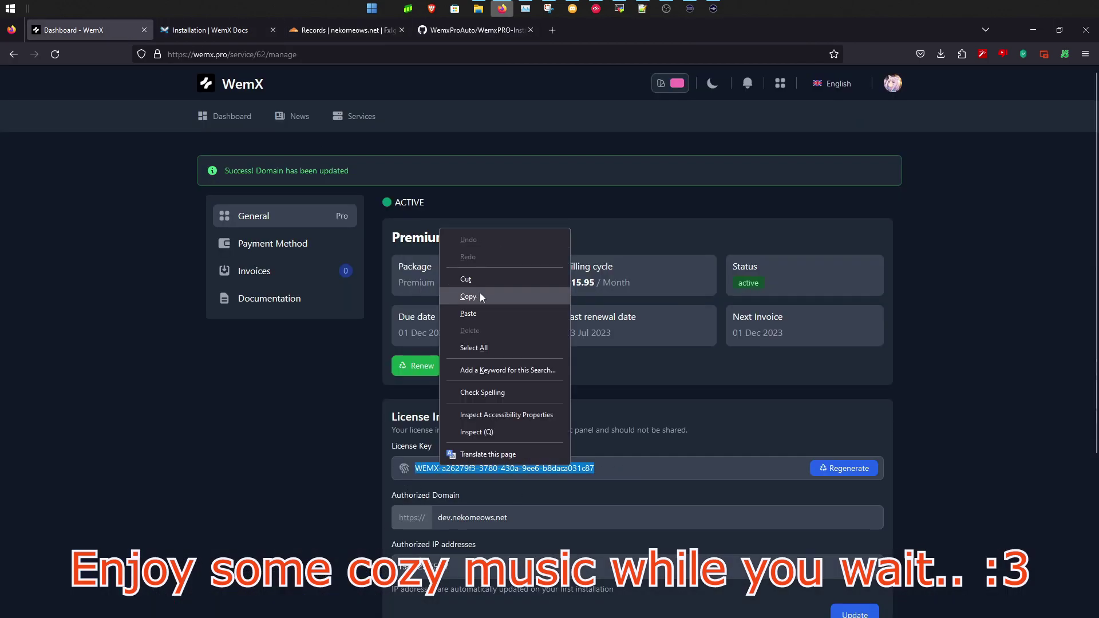
Paste the WemX license key at the installer prompt and submit it
left_click(467, 297)
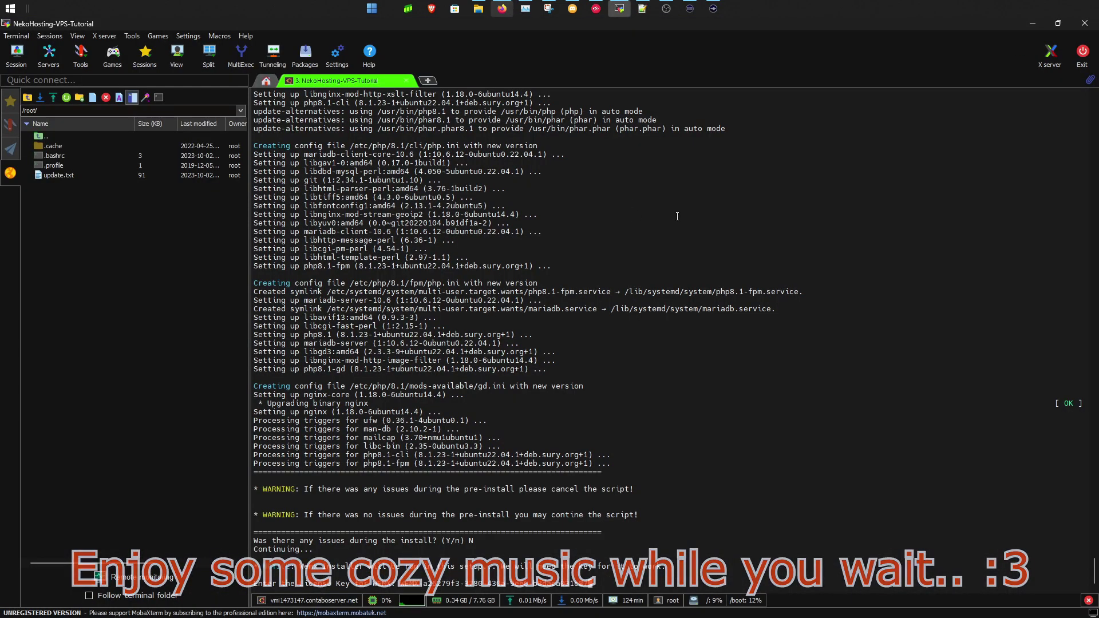
key("Return")
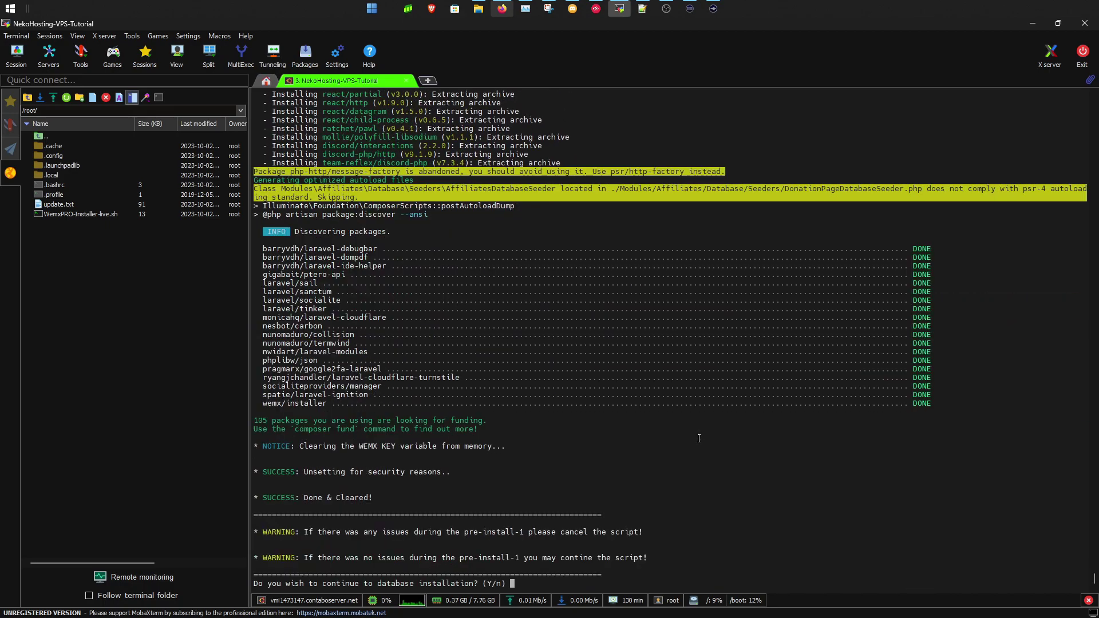
Continue to database installation with MySQL host localhost, user root and an empty root password
type("Y")
key("Return")
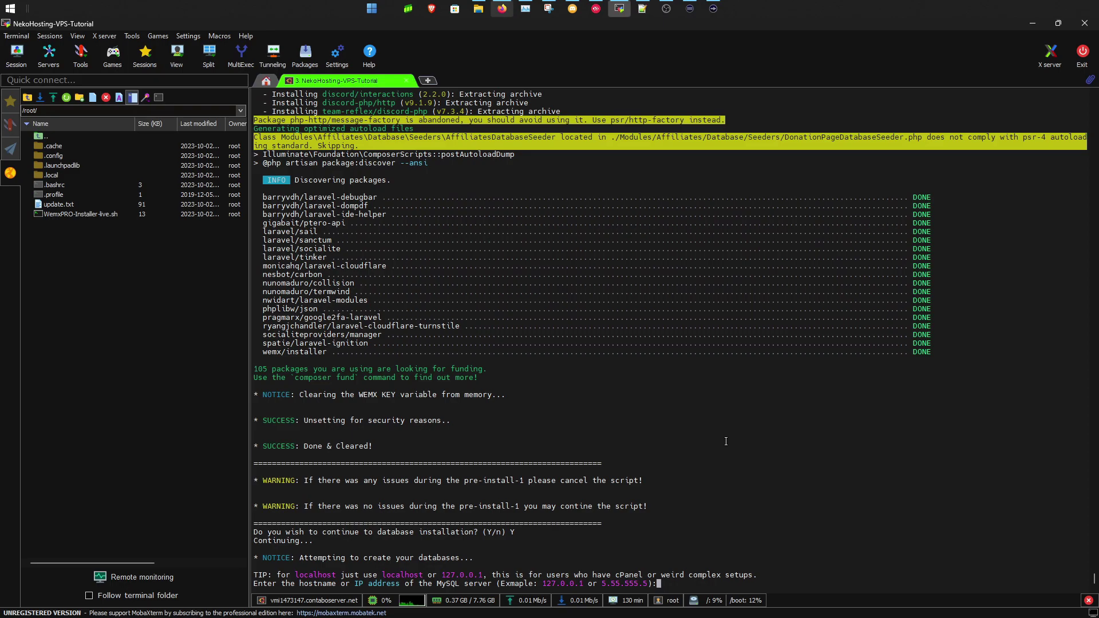
type("localhost")
key("Return")
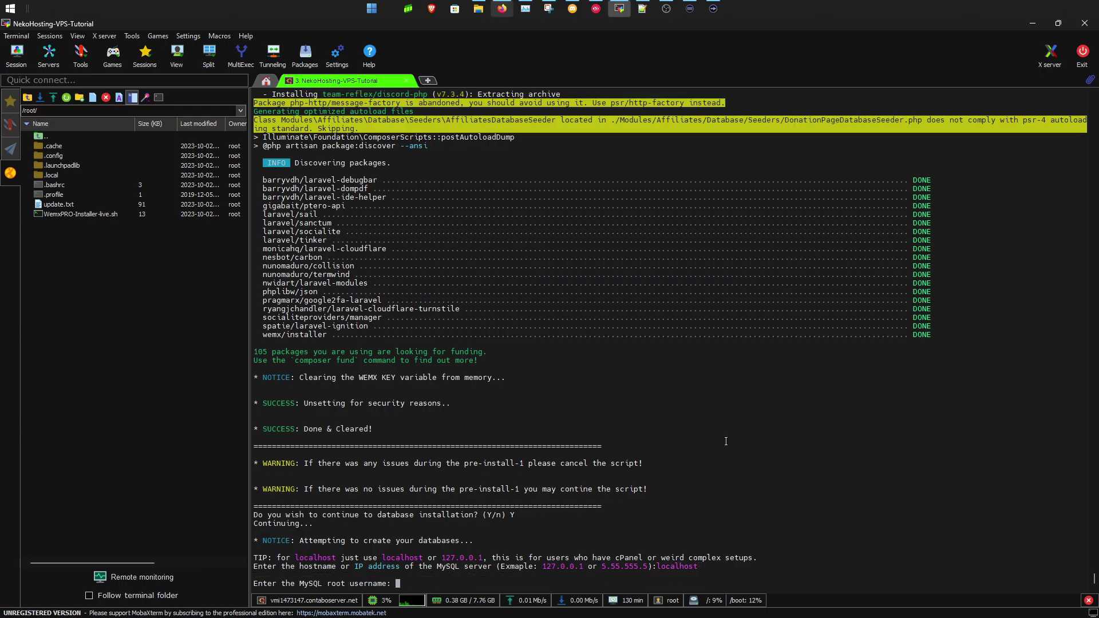
type("root")
key("Return")
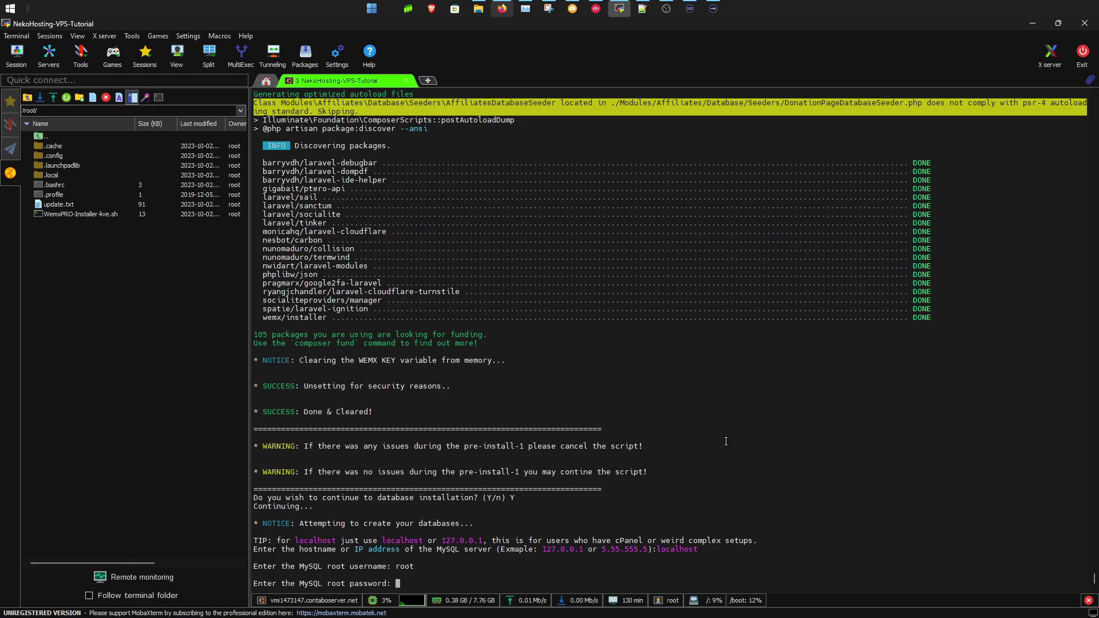
key("Return")
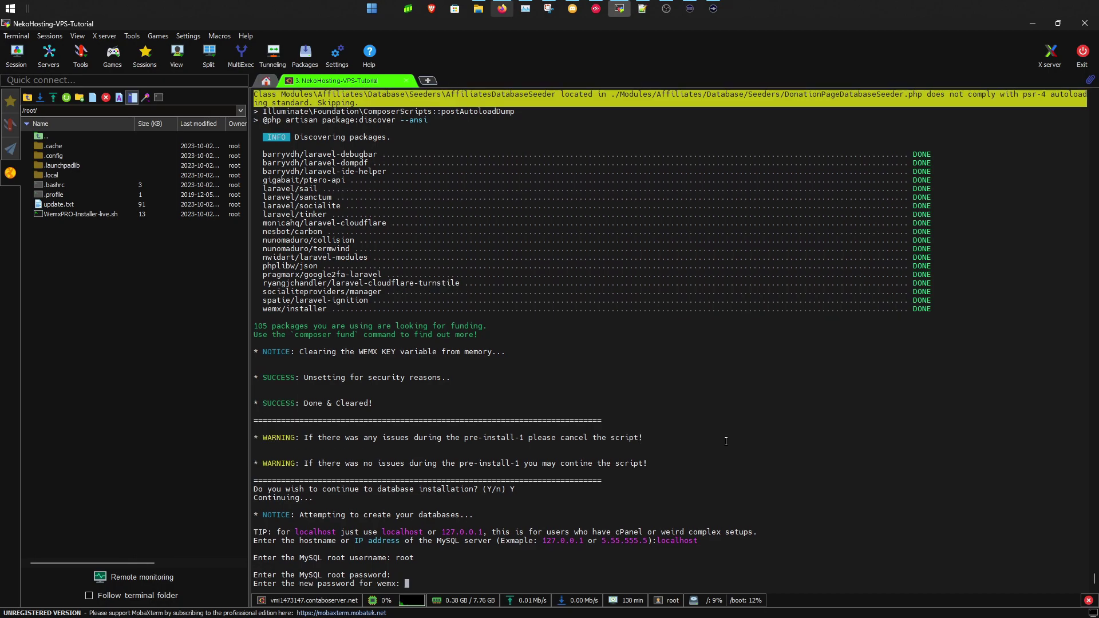
Submit the wemx user's password and % as its host, then continue
left_click(502, 8)
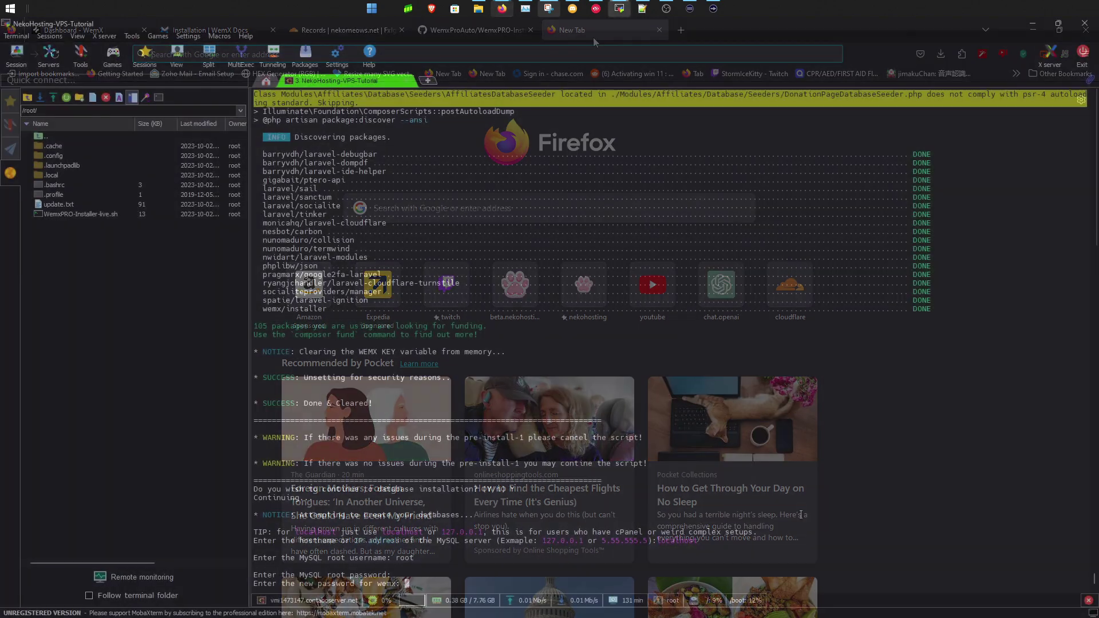
left_click(593, 36)
key("Return")
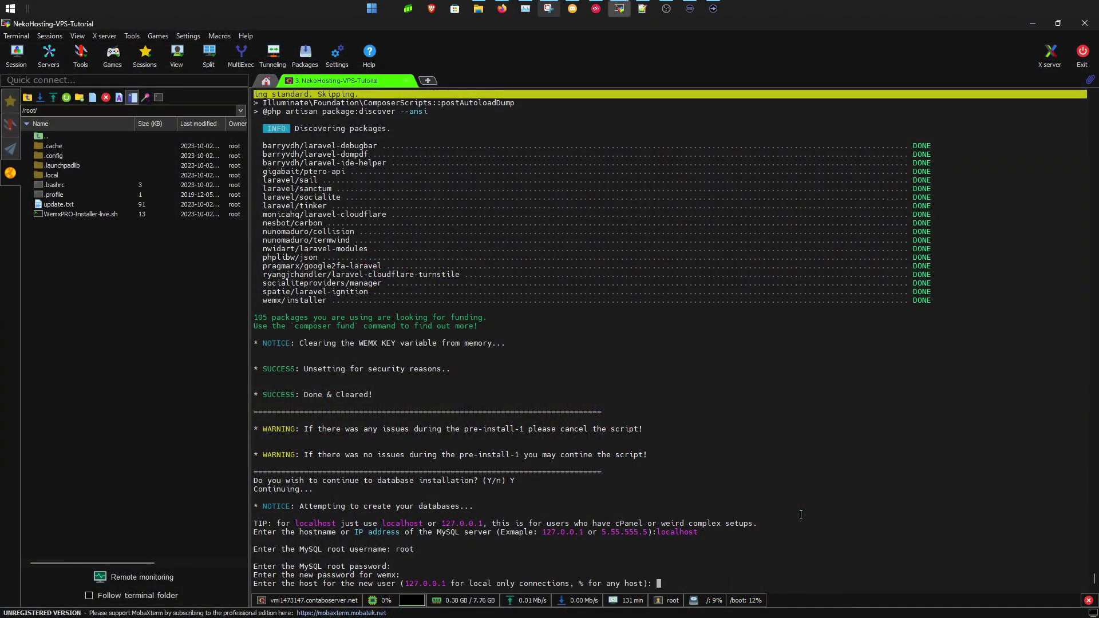
type("%")
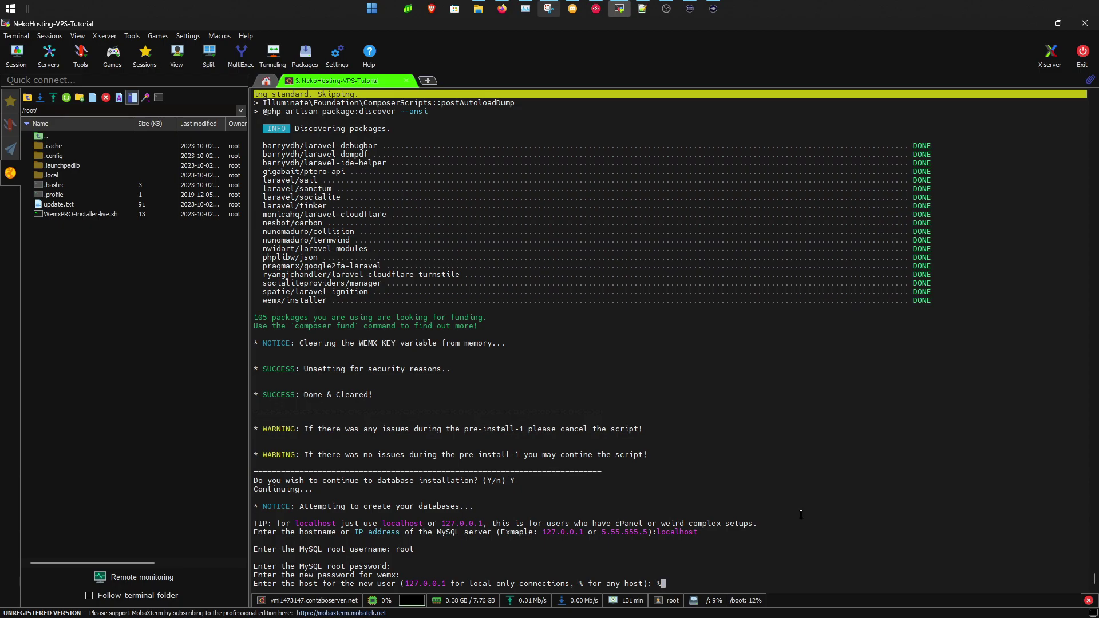
key("Return")
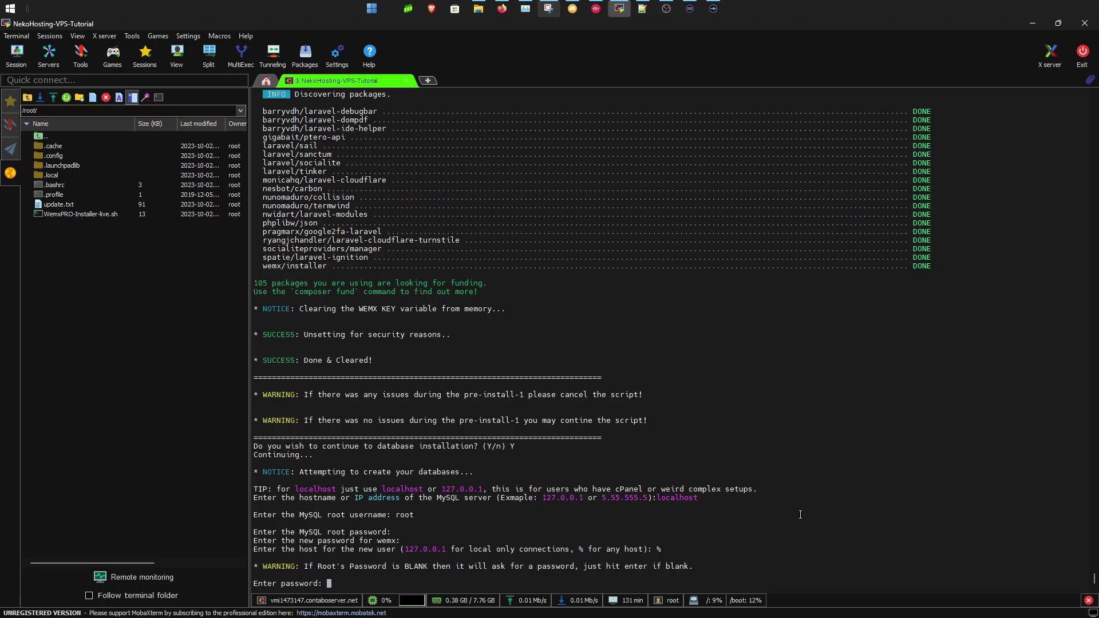
key("Return")
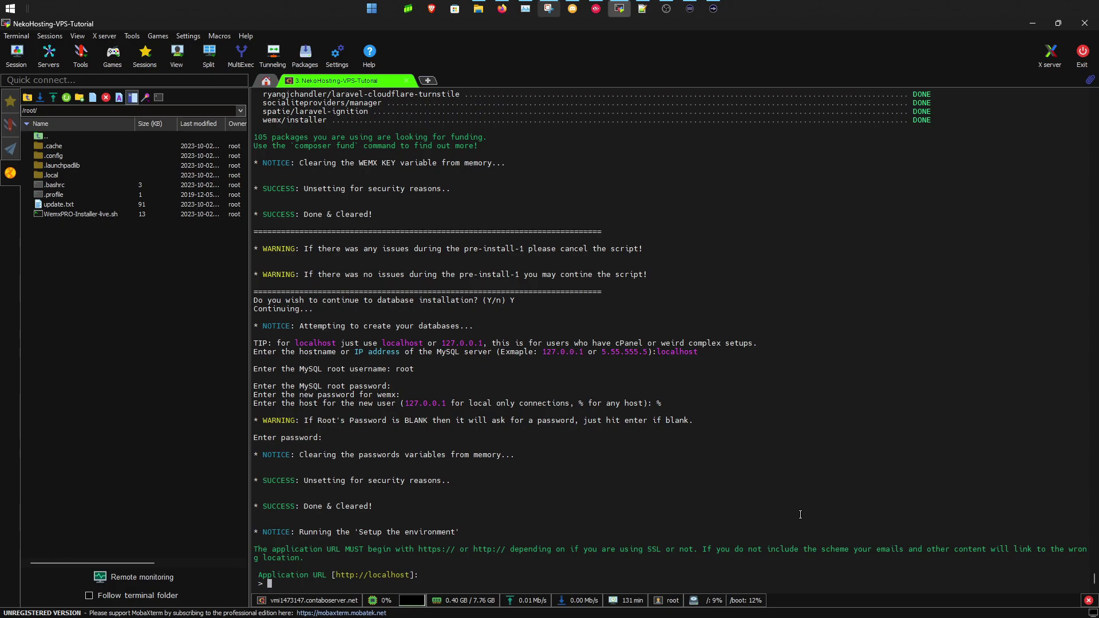
Save the generated password in a new Notepad++ tab
left_click(502, 8)
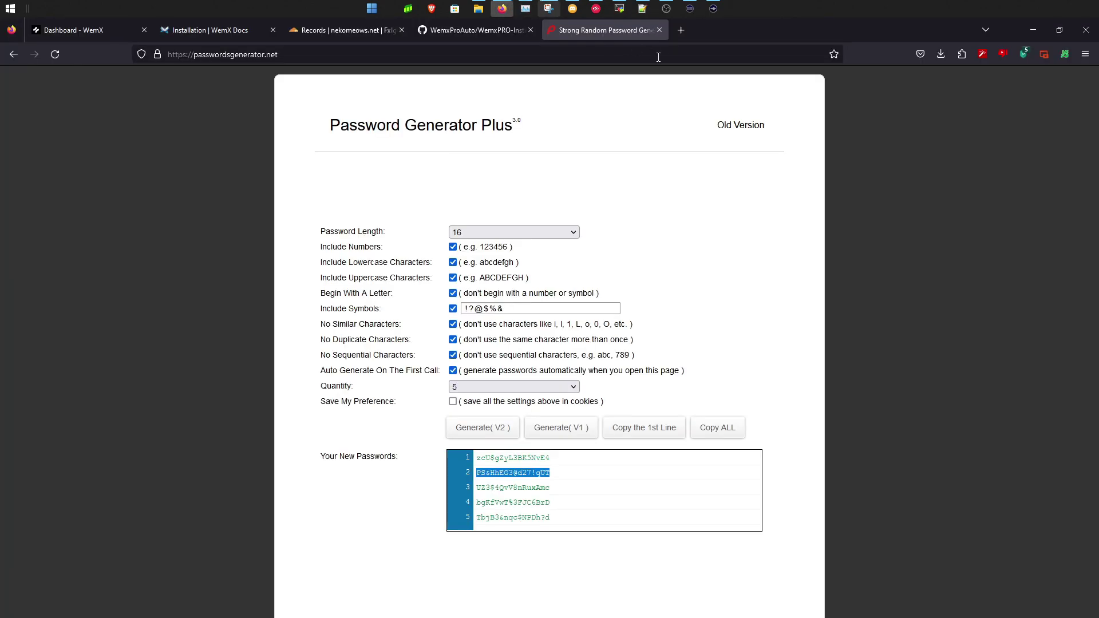
left_click(642, 8)
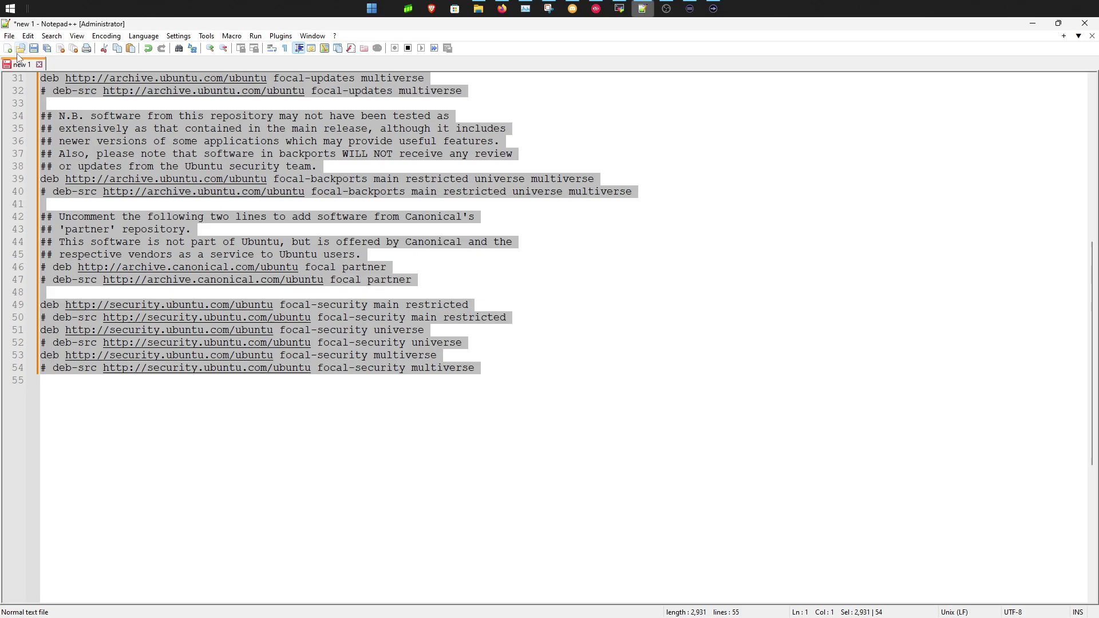
key("ctrl+n")
key("ctrl+v")
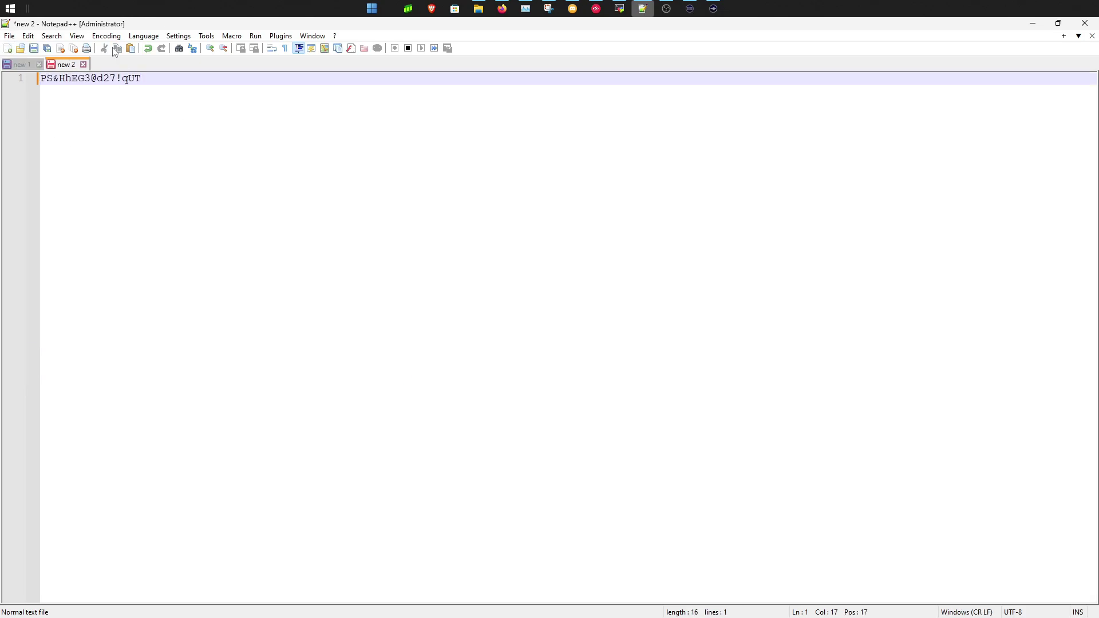
key("super+Down")
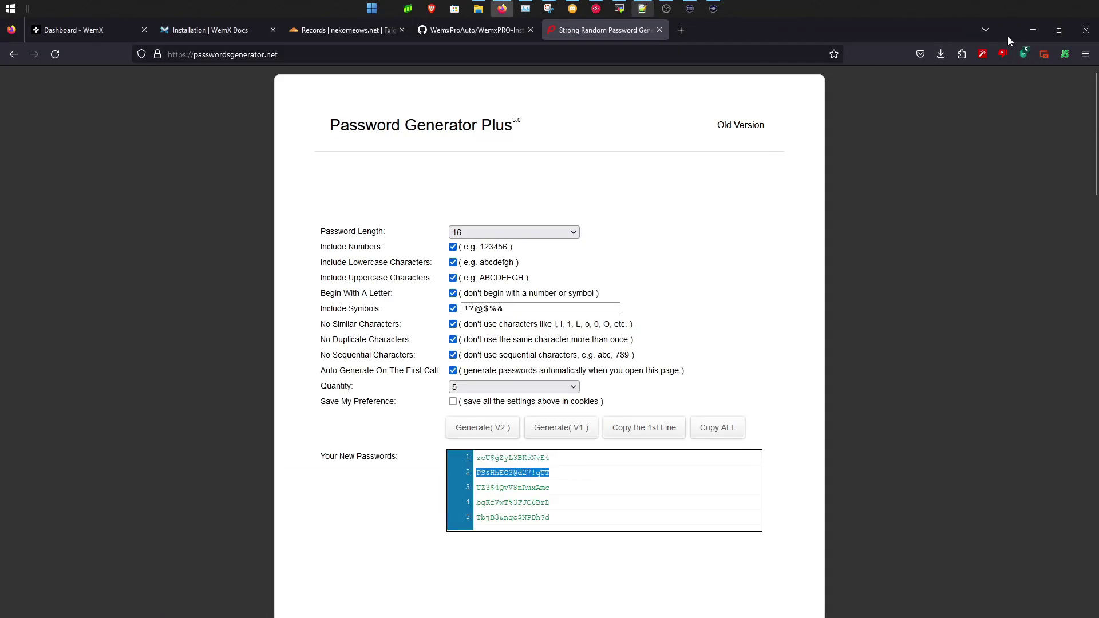
key("alt+Tab")
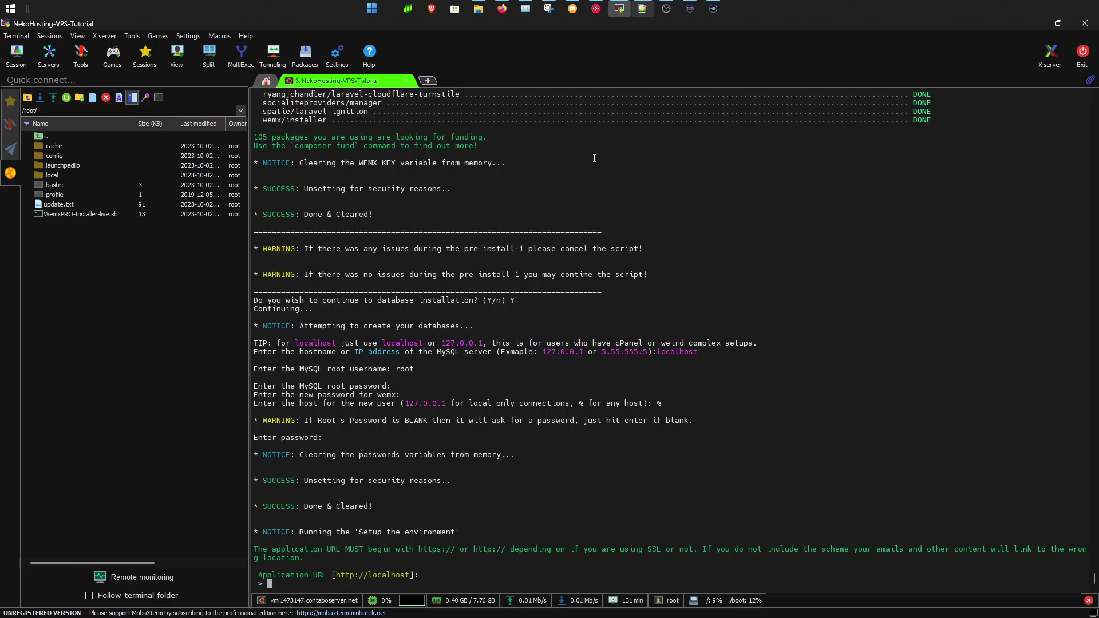
Copy the authorized domain dev.nekomeows.net from the WemX dashboard
left_click(502, 8)
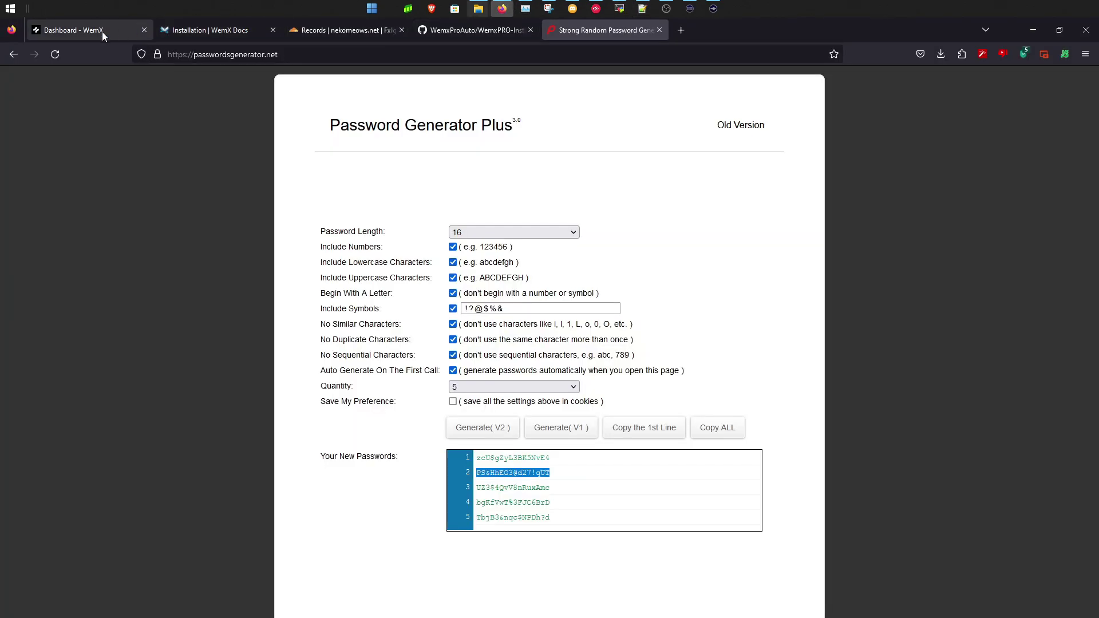
left_click(102, 32)
triple_click(458, 518)
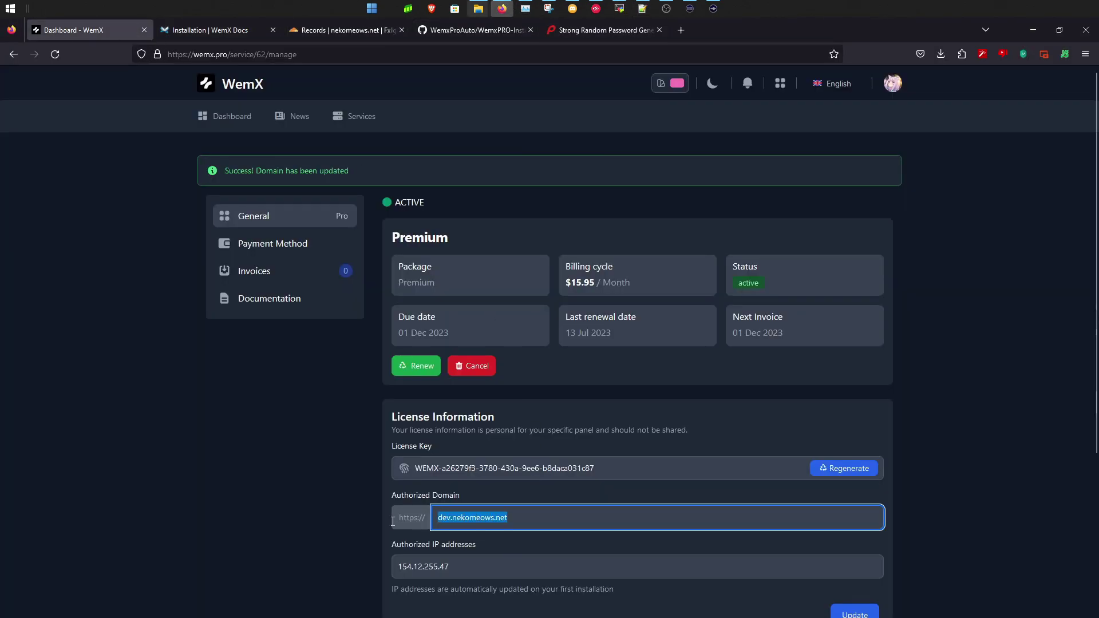
right_click(458, 518)
left_click(505, 326)
left_click(1043, 34)
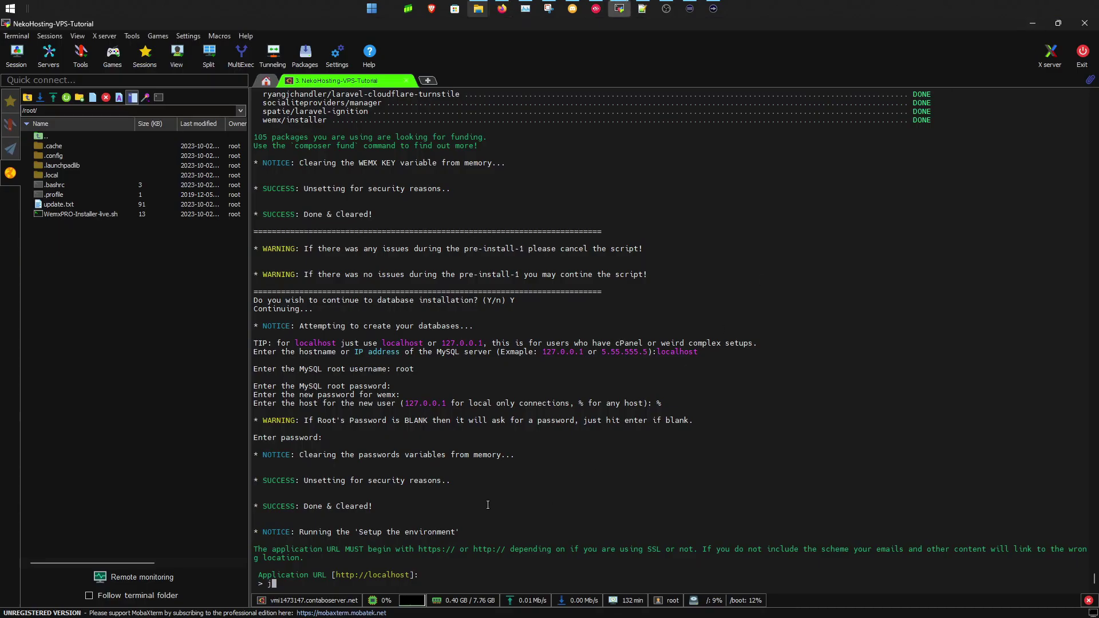
type("https://")
key("shift+Insert")
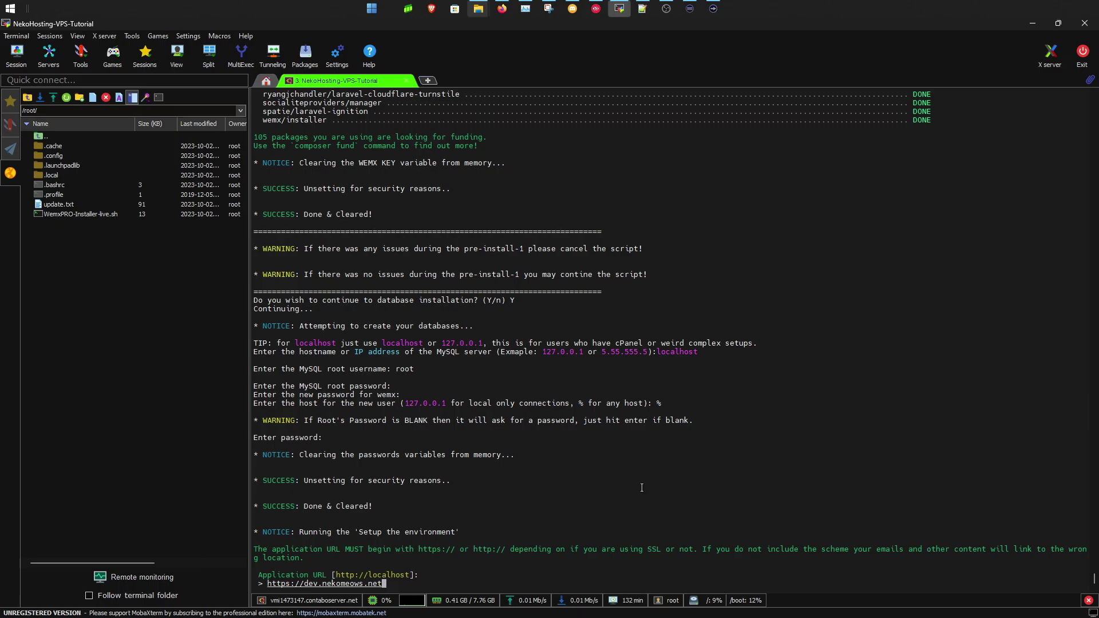
key("Return")
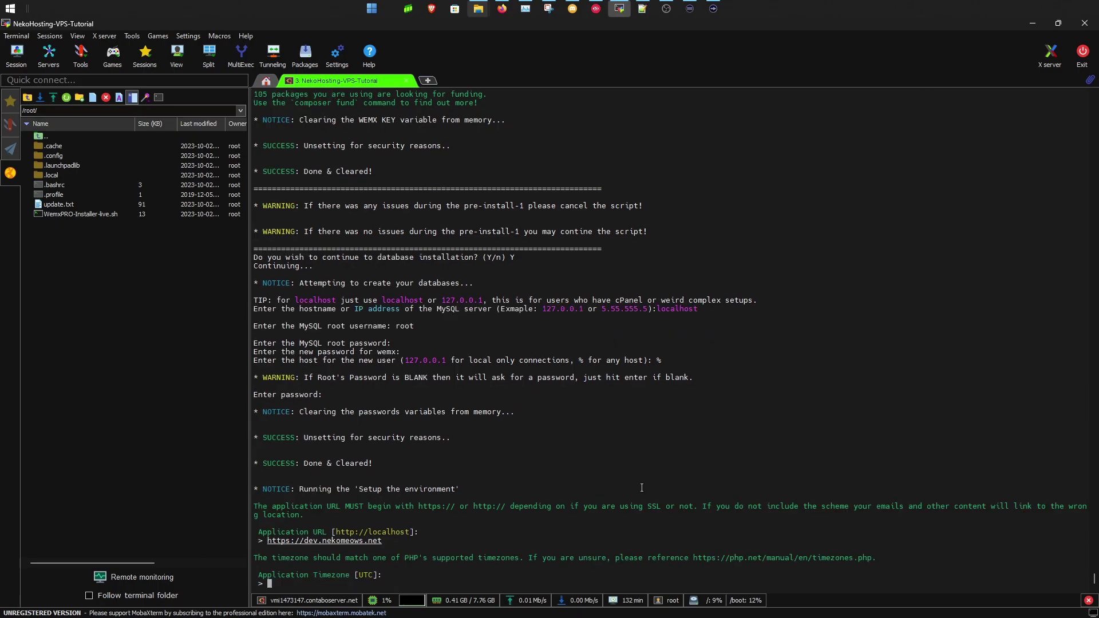
type("America/Denver")
key("Return")
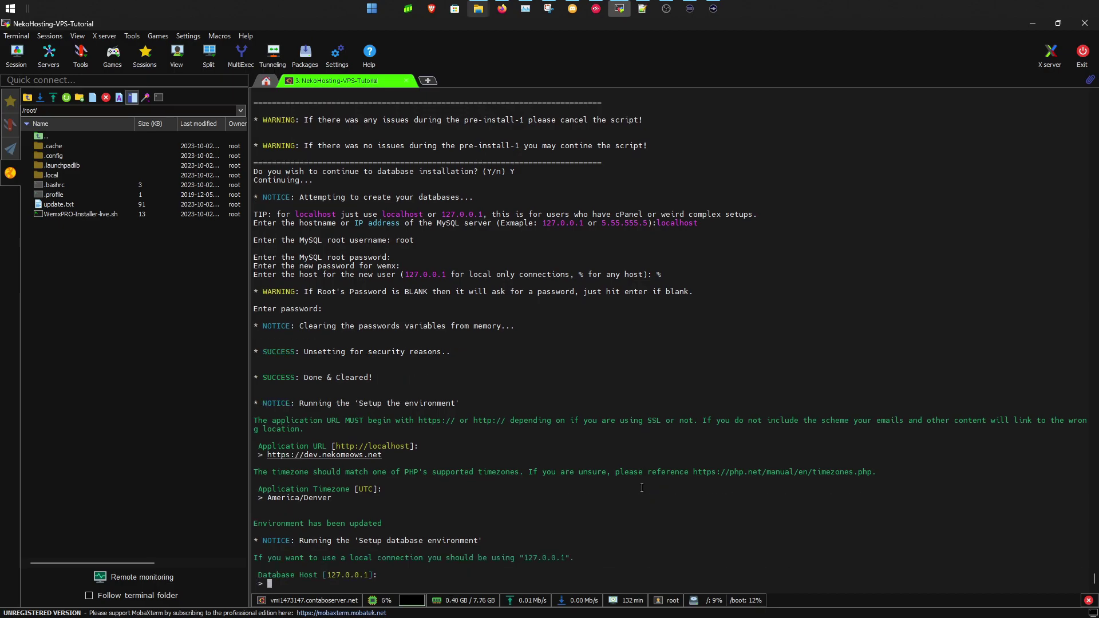
Accept host 127.0.0.1 and port 3306, and use wemx as database name and username
key("Return")
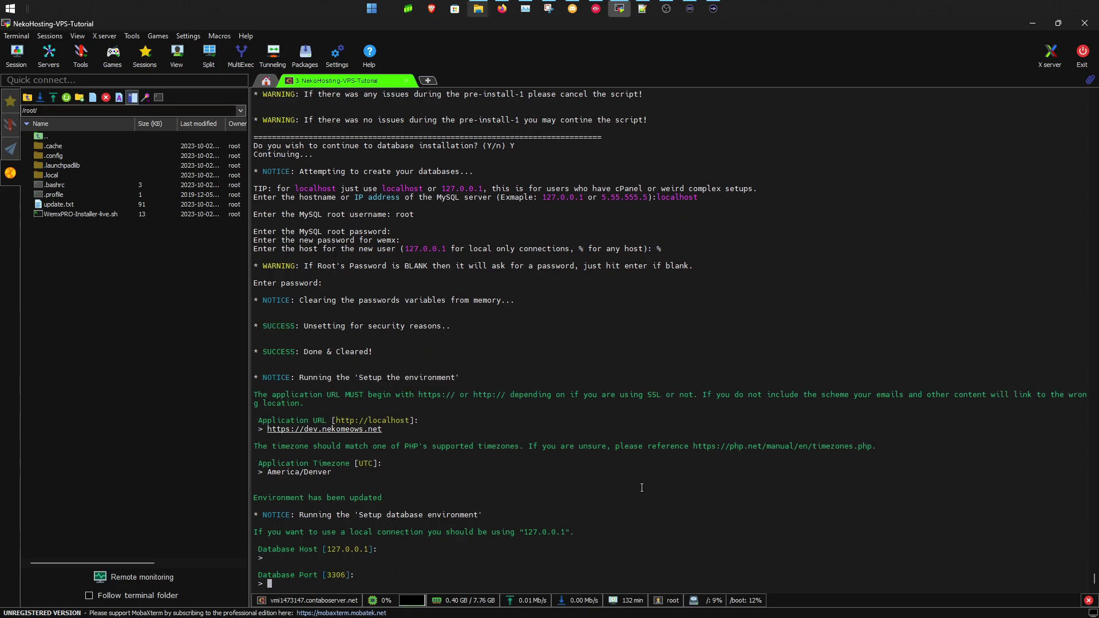
key("Return")
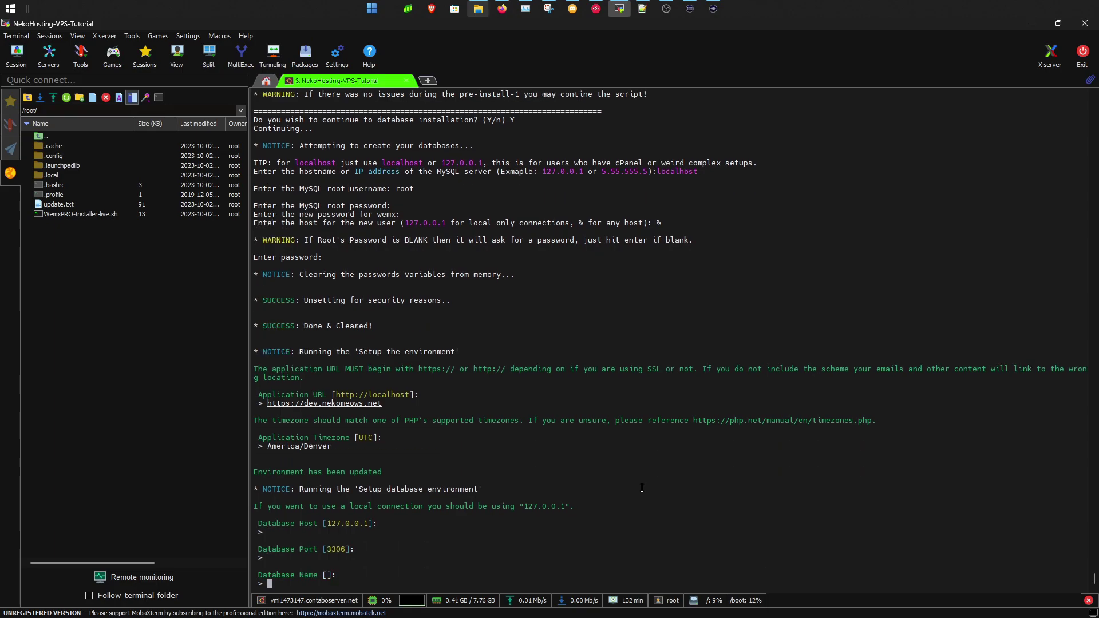
type("wemx")
key("Return")
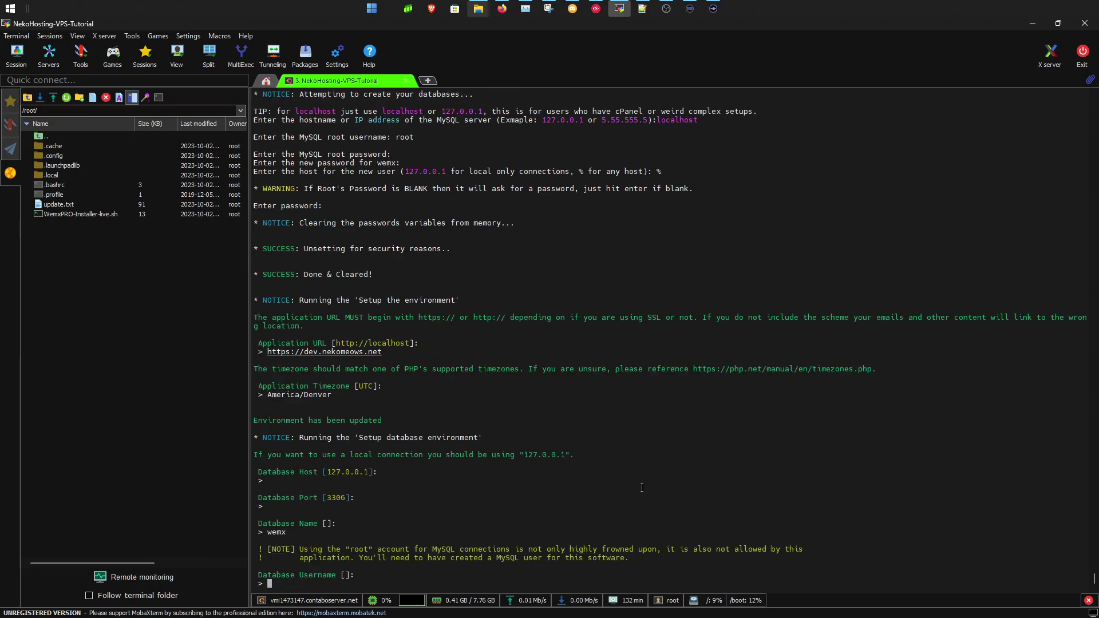
type("wemx")
key("Return")
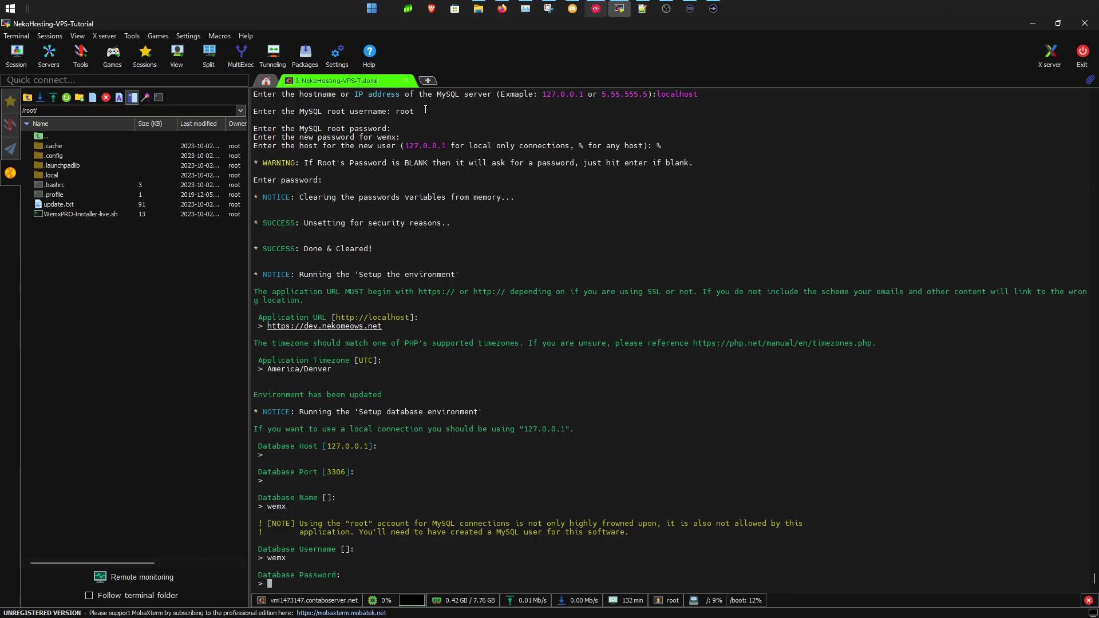
Copy the saved password from Notepad++ and submit it as the database password
left_click(643, 8)
left_click_drag(312, 143, 176, 135)
right_click(195, 135)
left_click(224, 158)
left_click(870, 473)
right_click(871, 473)
key("Return")
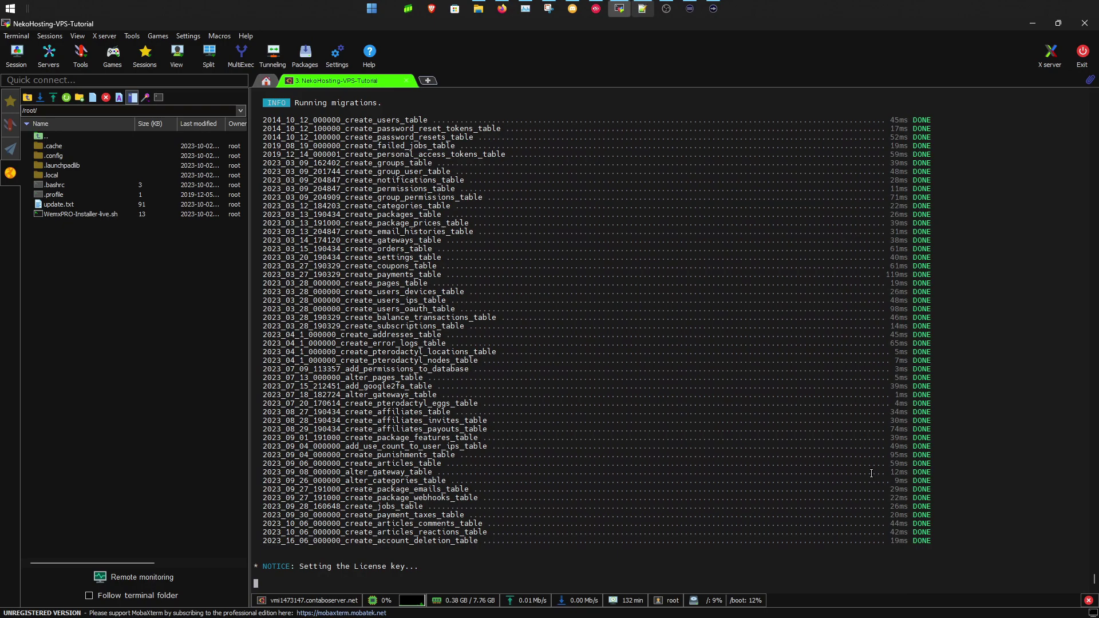
Copy the license key from the WemX service page and submit it at the installer's license prompt
left_click(502, 8)
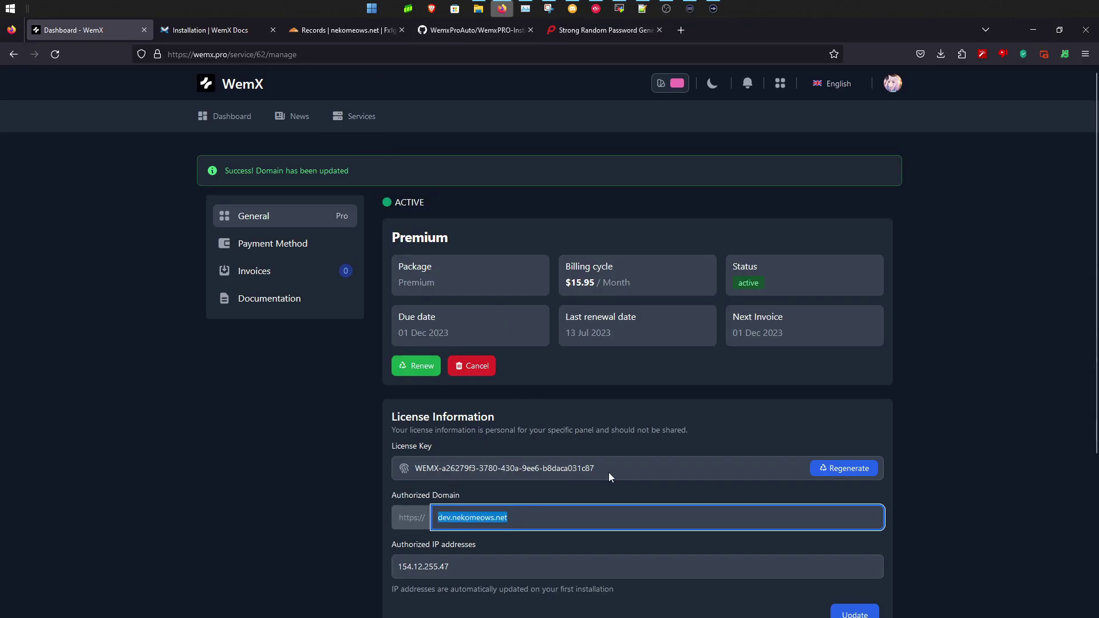
left_click_drag(666, 465, 395, 469)
right_click(457, 470)
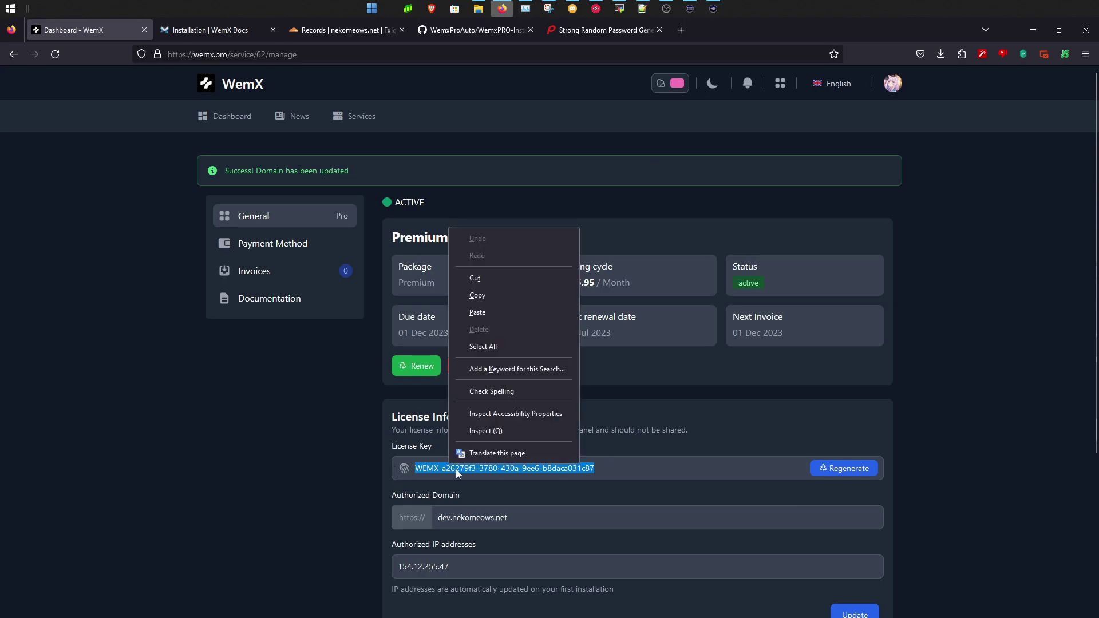
left_click(507, 295)
key("alt+Tab")
right_click(546, 388)
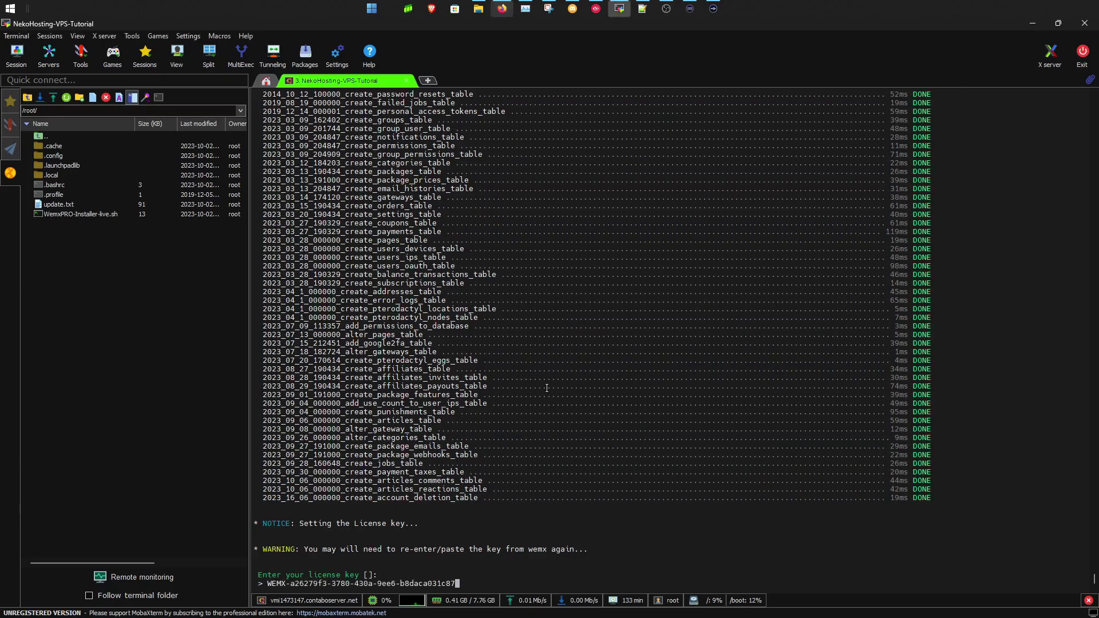
key("Return")
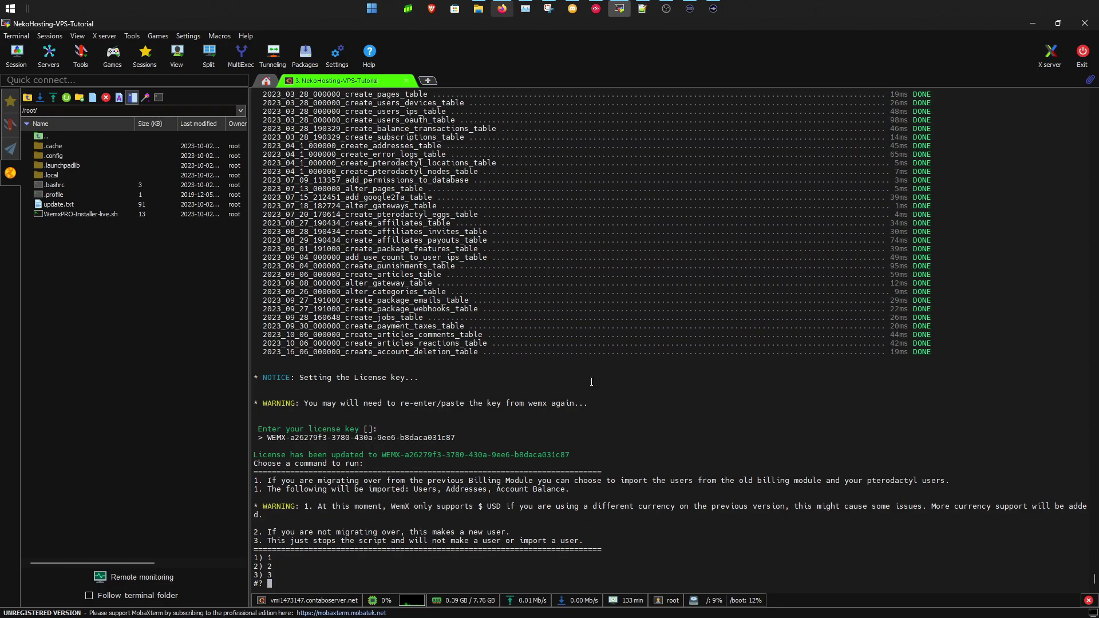
scroll(631, 355, "down", 1)
Choose option 2 to create a new user and enter its email address and username
left_click(631, 352)
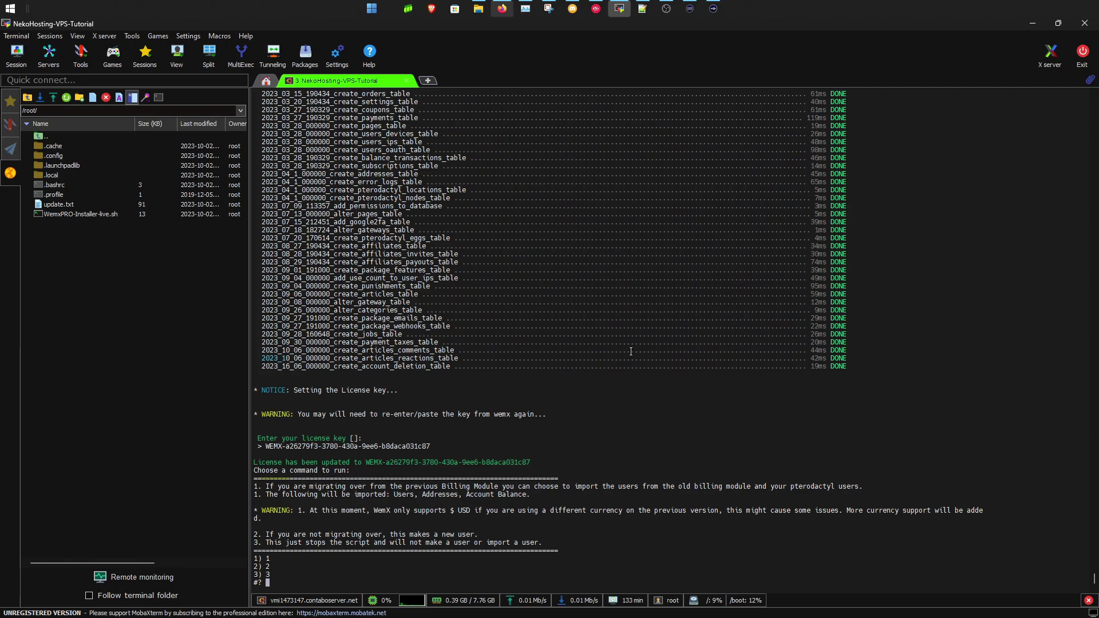
type("2")
key("Return")
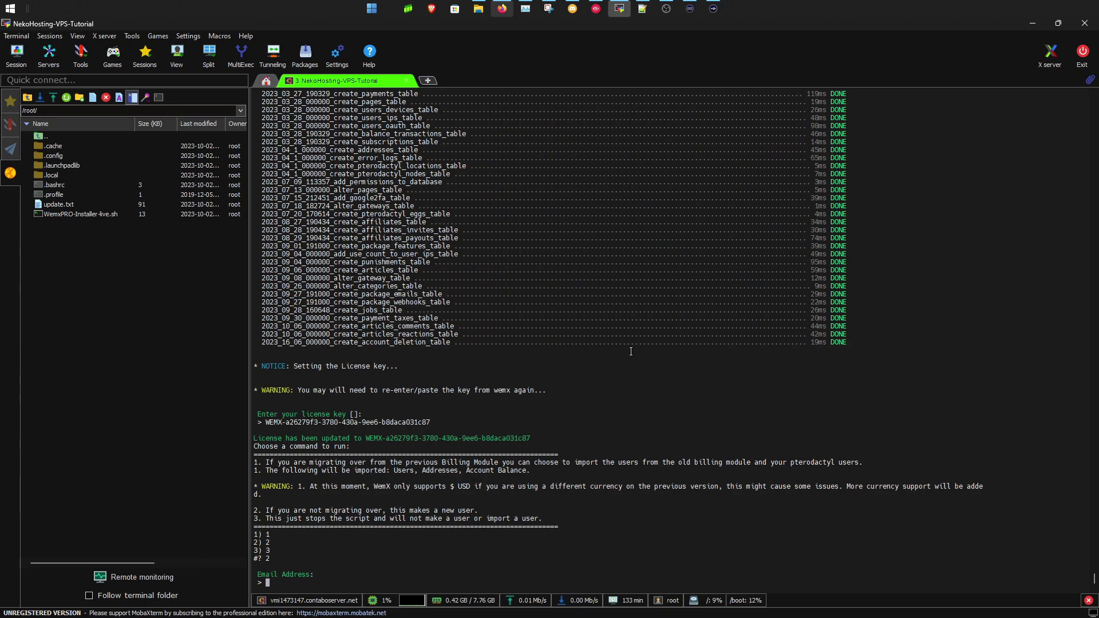
type("owo@")
type("outlook.com")
key("BackSpace")
key("BackSpace")
key("BackSpace")
key("BackSpace")
key("BackSpace")
key("BackSpace")
key("BackSpace")
key("BackSpace")
key("BackSpace")
key("BackSpace")
key("BackSpace")
type("j")
key("BackSpace")
type("notreal.com")
key("Return")
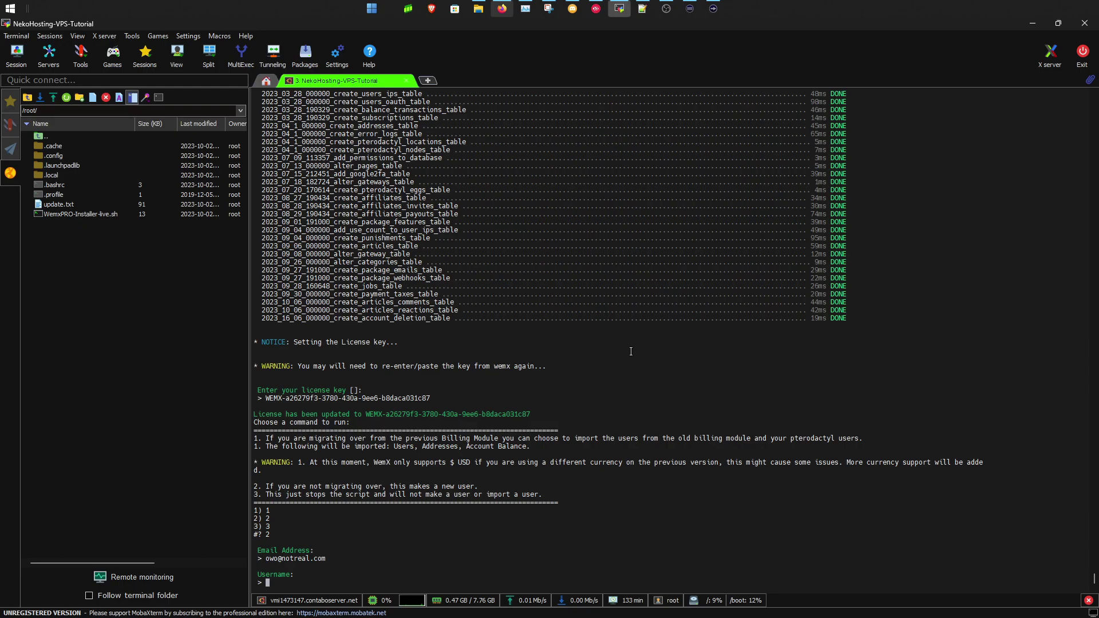
type("vanilla")
key("Return")
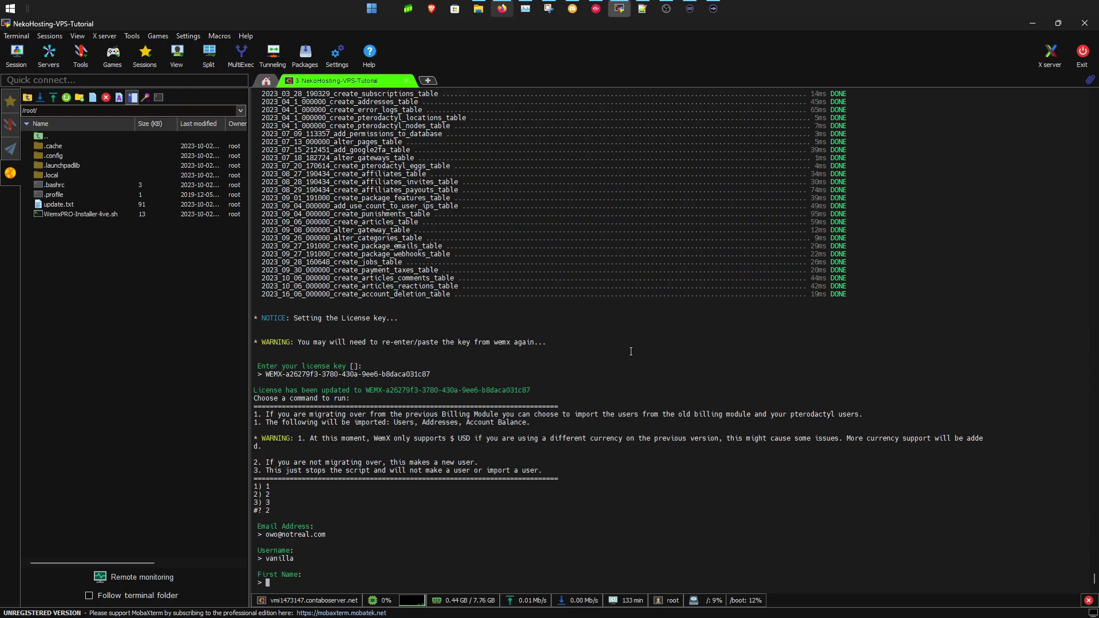
Enter the user's first name, last name and password, then accept automatic NGINX configuration
key("BackSpace")
key("BackSpace")
key("BackSpace")
key("Return")
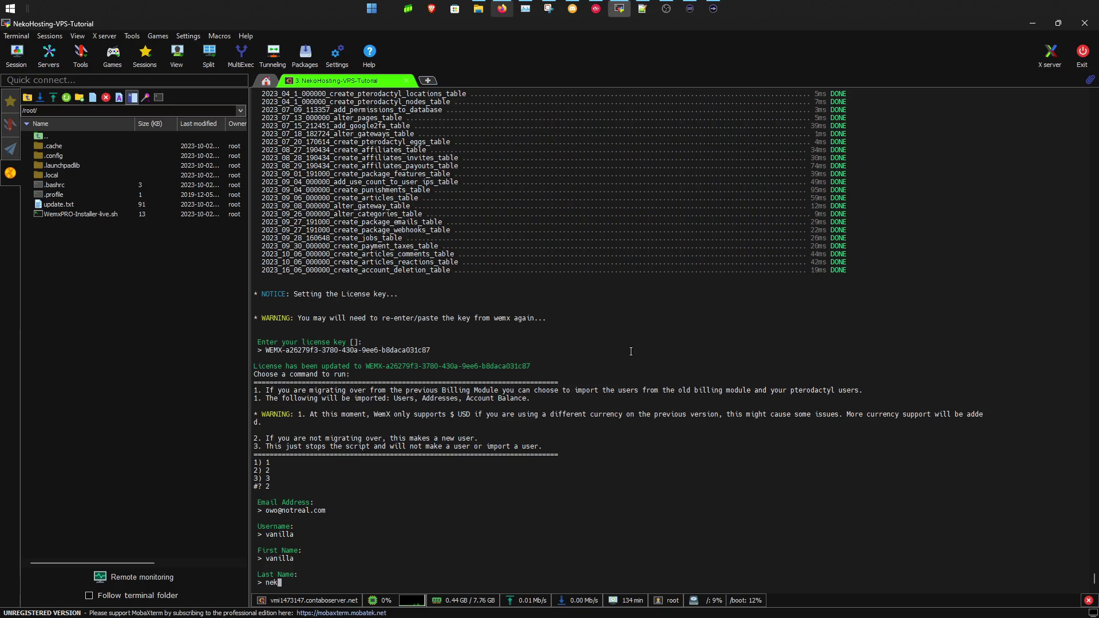
key("Return")
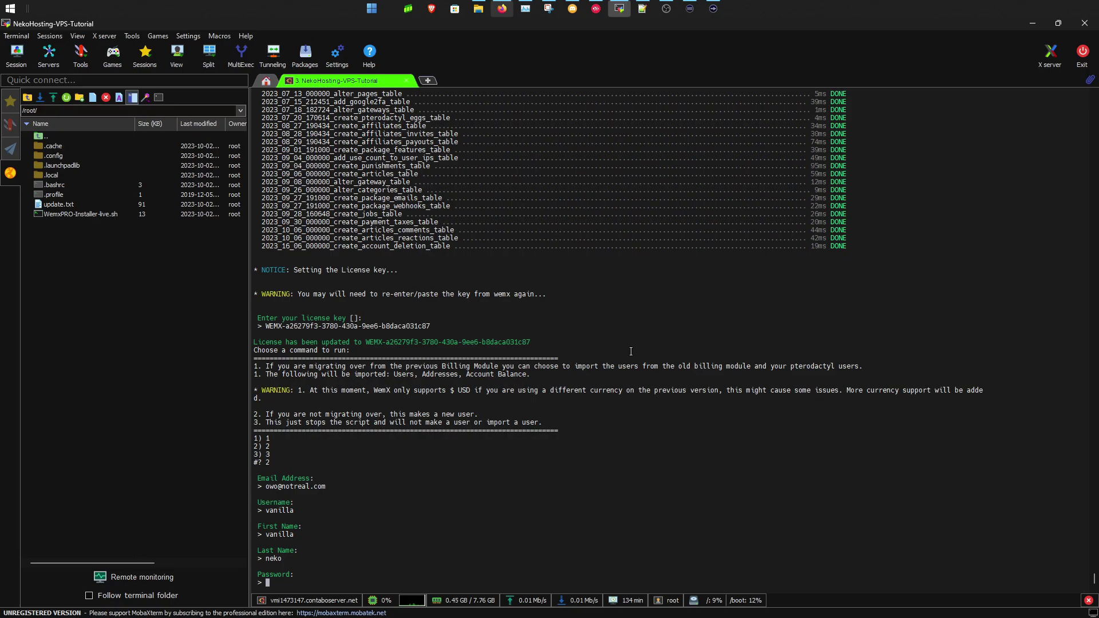
key("BackSpace")
key("BackSpace")
key("BackSpace")
key("BackSpace")
key("Return")
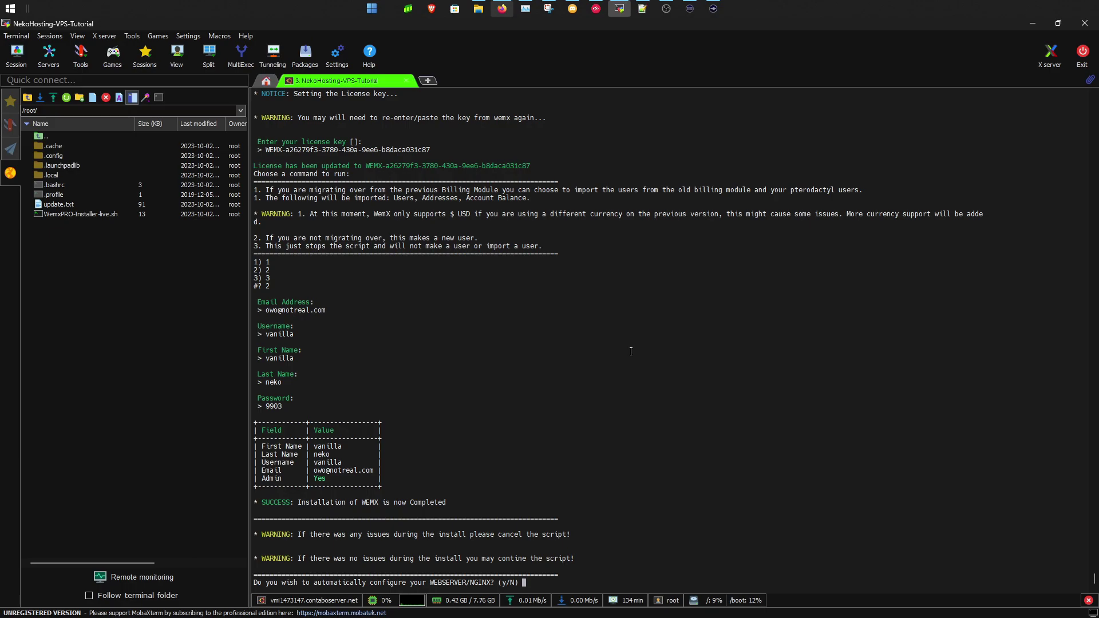
key("Return")
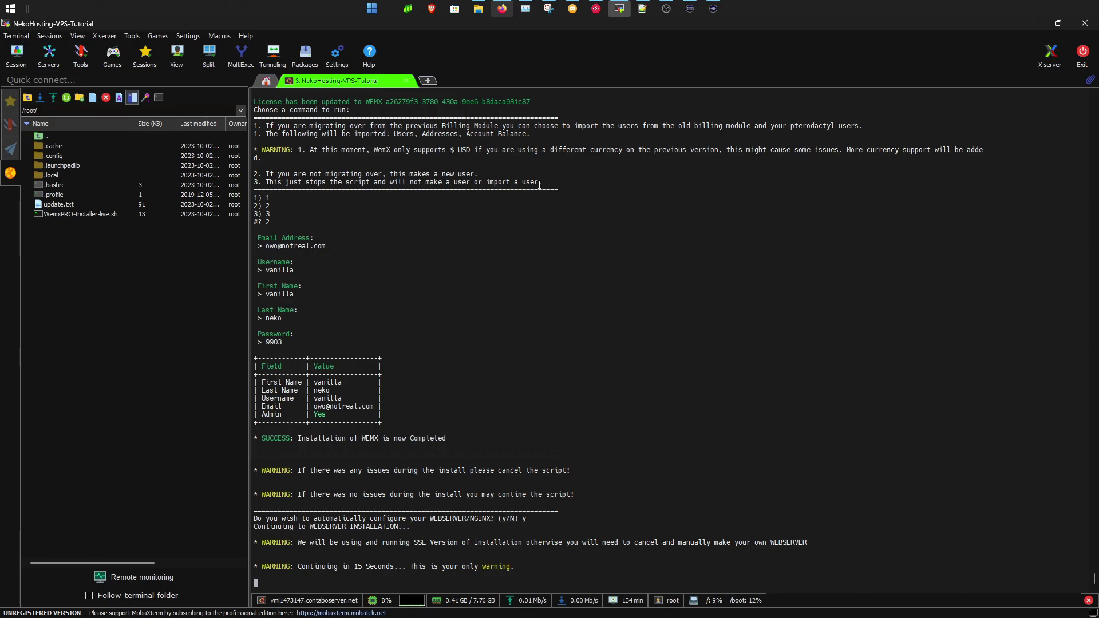
Review the Nginx with SSL section of the WemX webserver docs
left_click(502, 9)
left_click(195, 31)
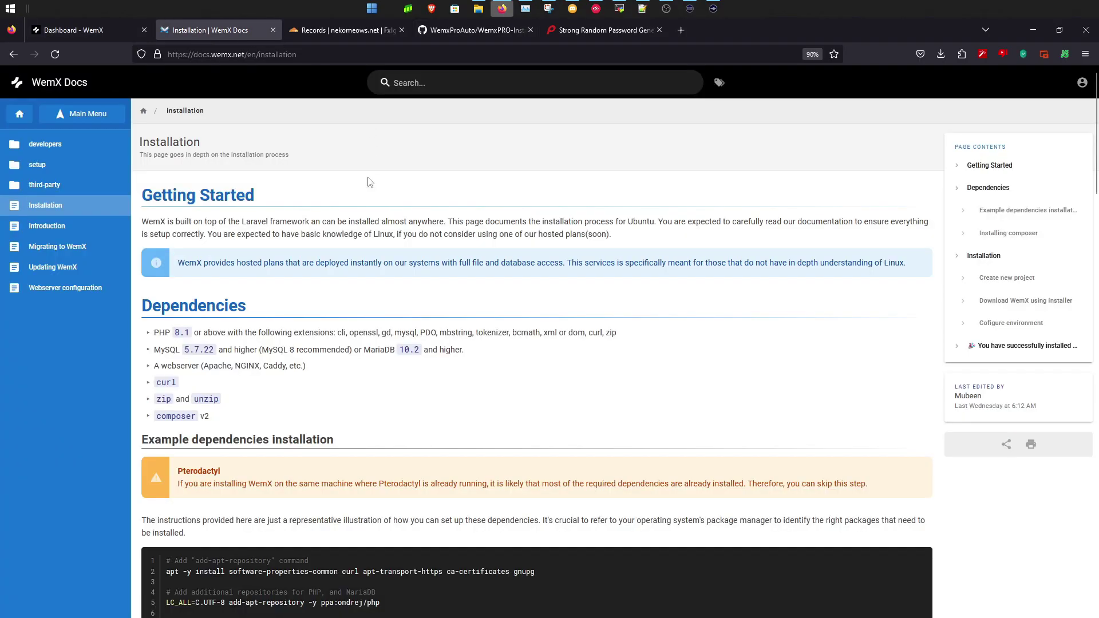
left_click(58, 287)
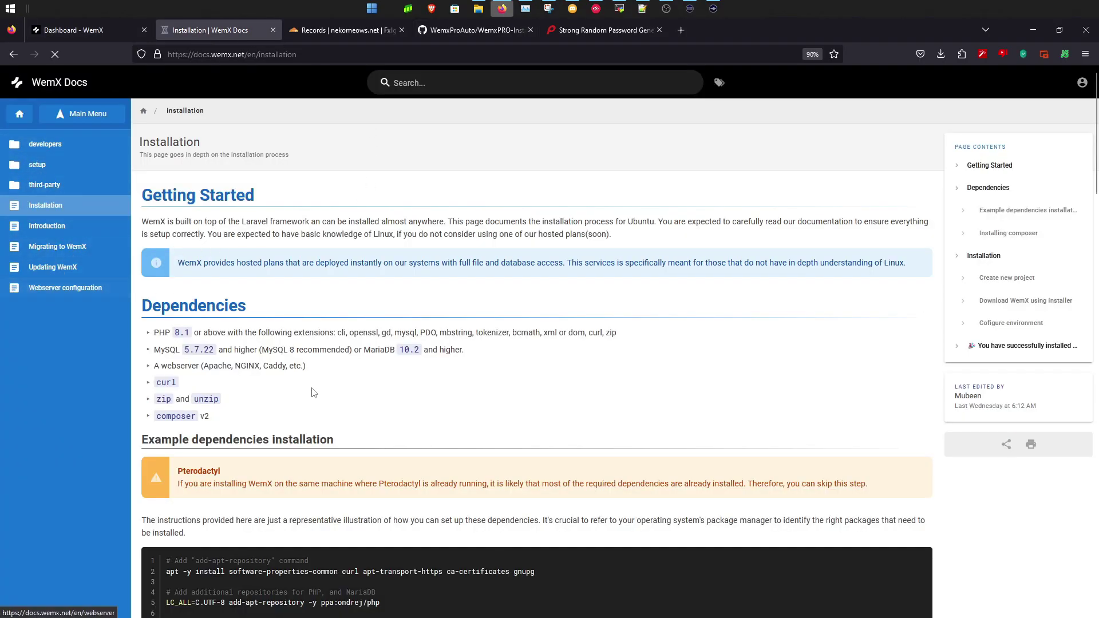
left_click(250, 246)
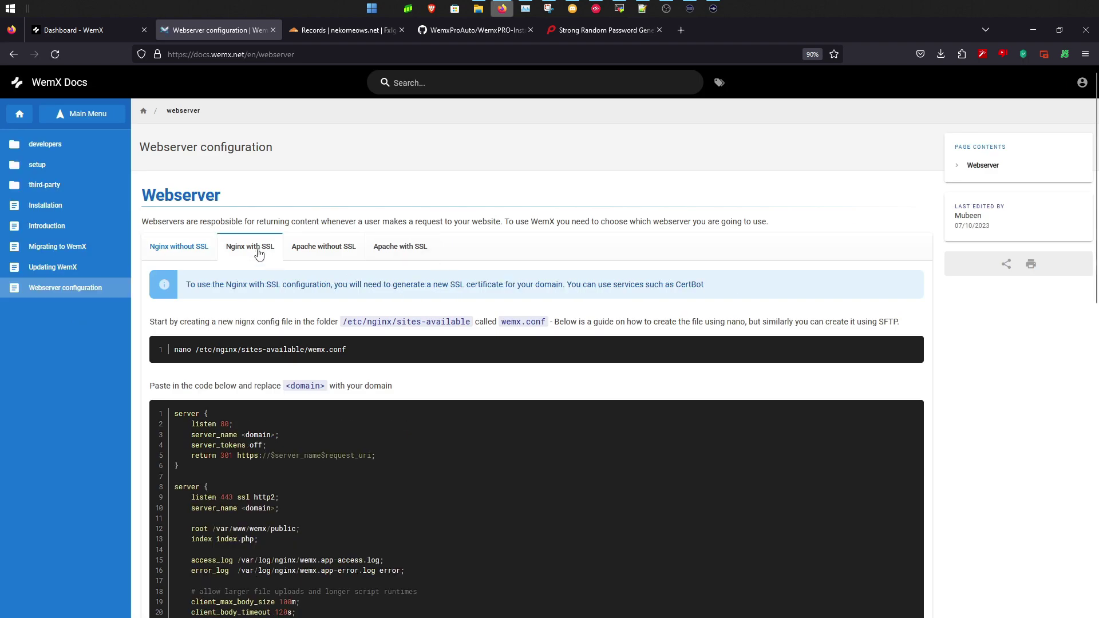
scroll(449, 417, "down", 10)
scroll(400, 538, "up", 10)
left_click(1033, 30)
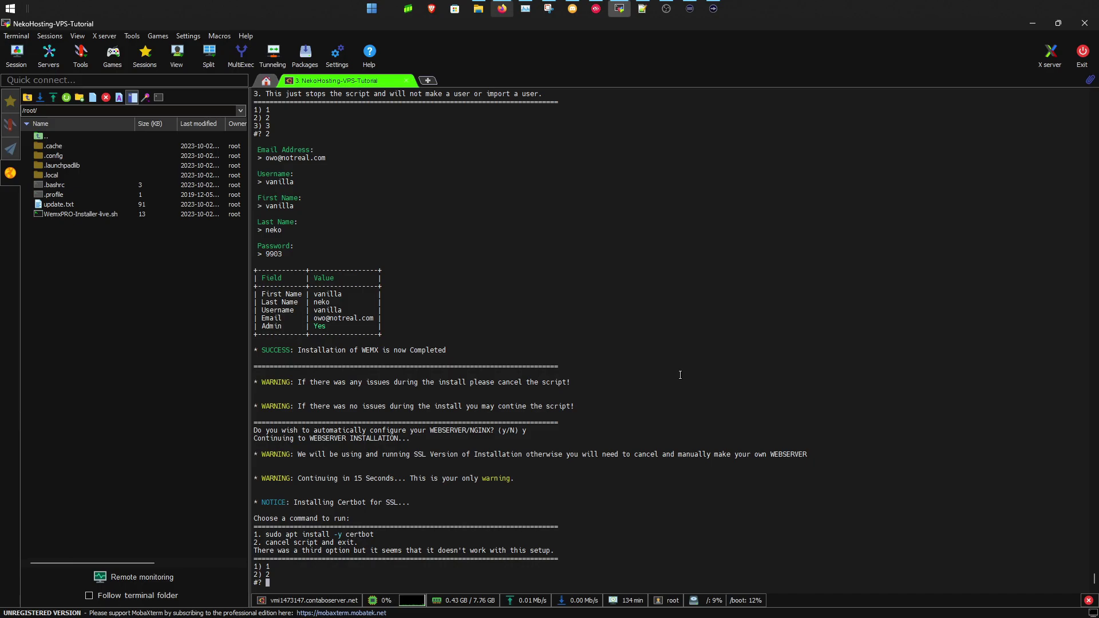
Choose option 1 at the Certbot menu to install Certbot
type("1")
key("Return")
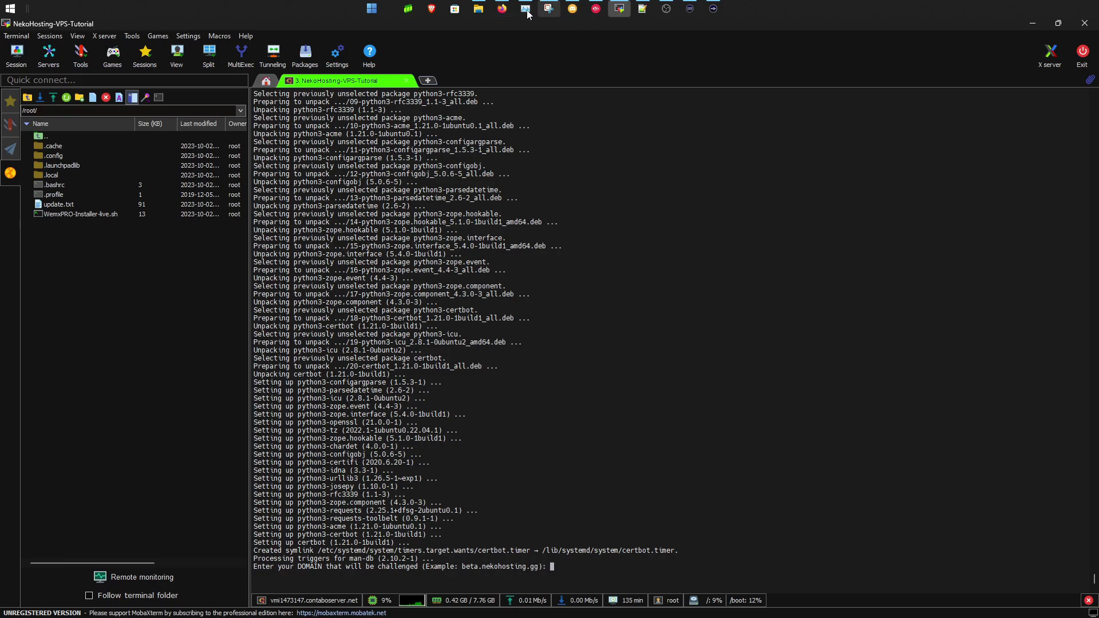
left_click(503, 9)
Copy dev.nekomeows.net from the licence page and submit it as the domain to challenge
left_click(70, 31)
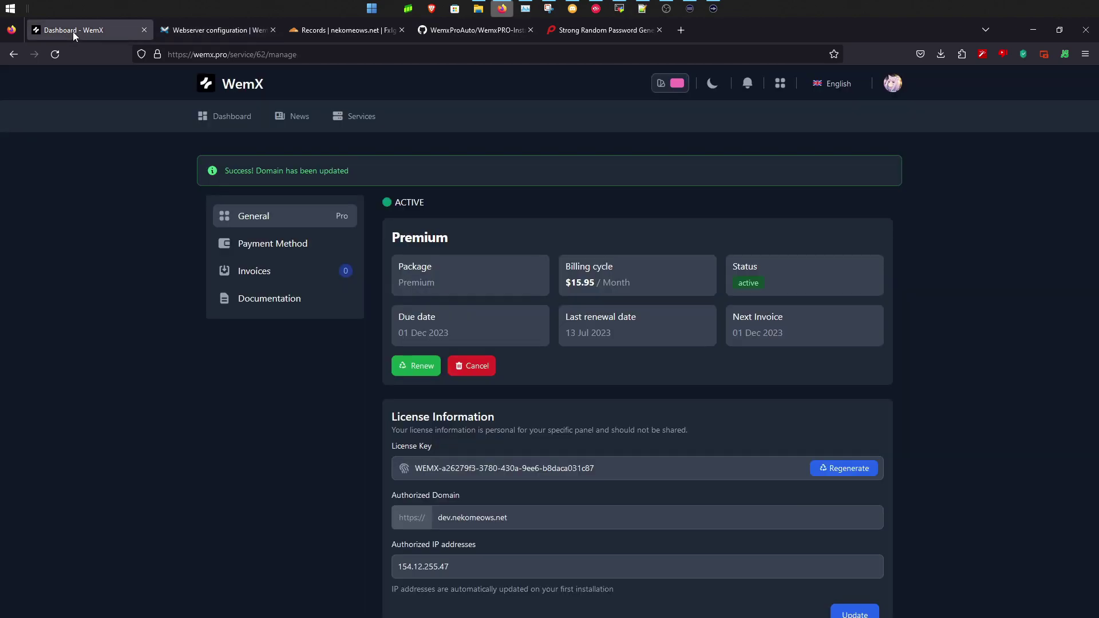
left_click_drag(549, 517, 417, 519)
right_click(458, 517)
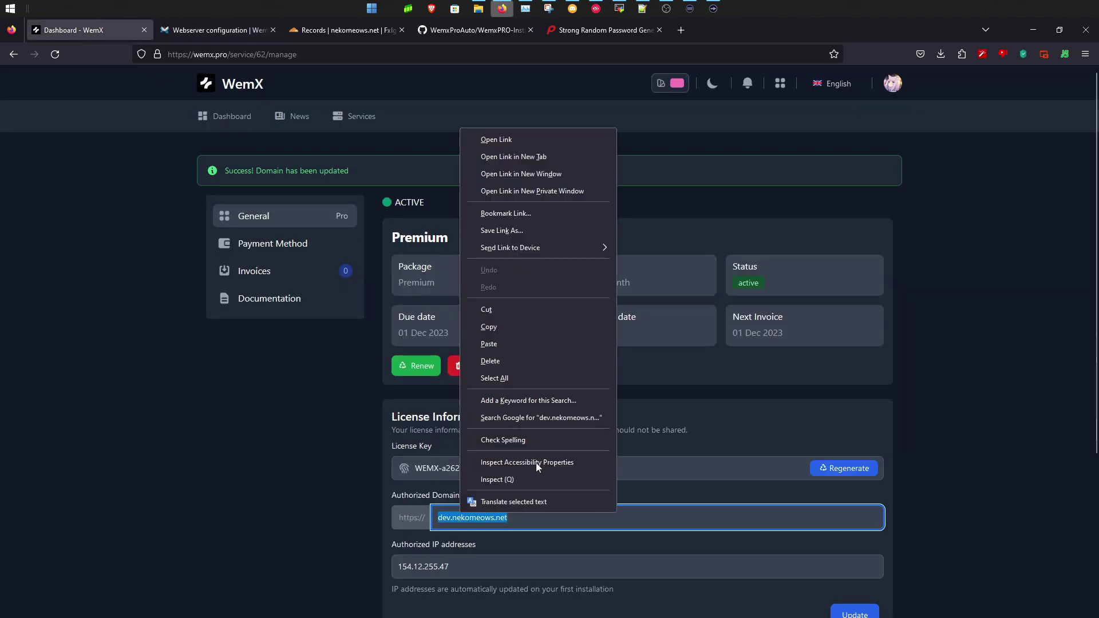
left_click(513, 344)
left_click(1021, 36)
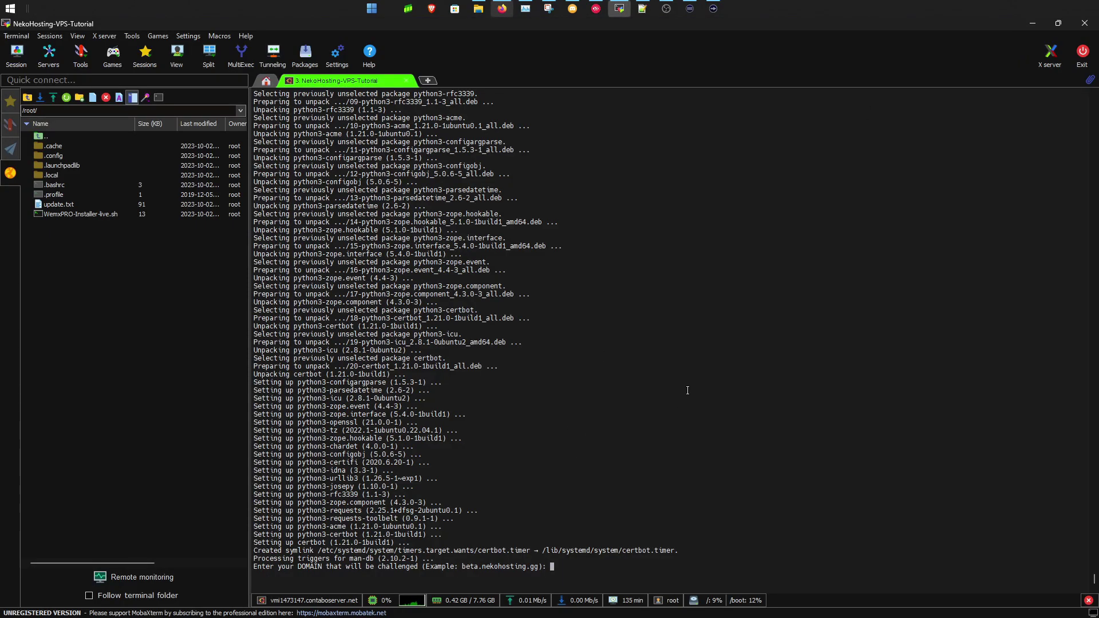
right_click(720, 403)
key("Return")
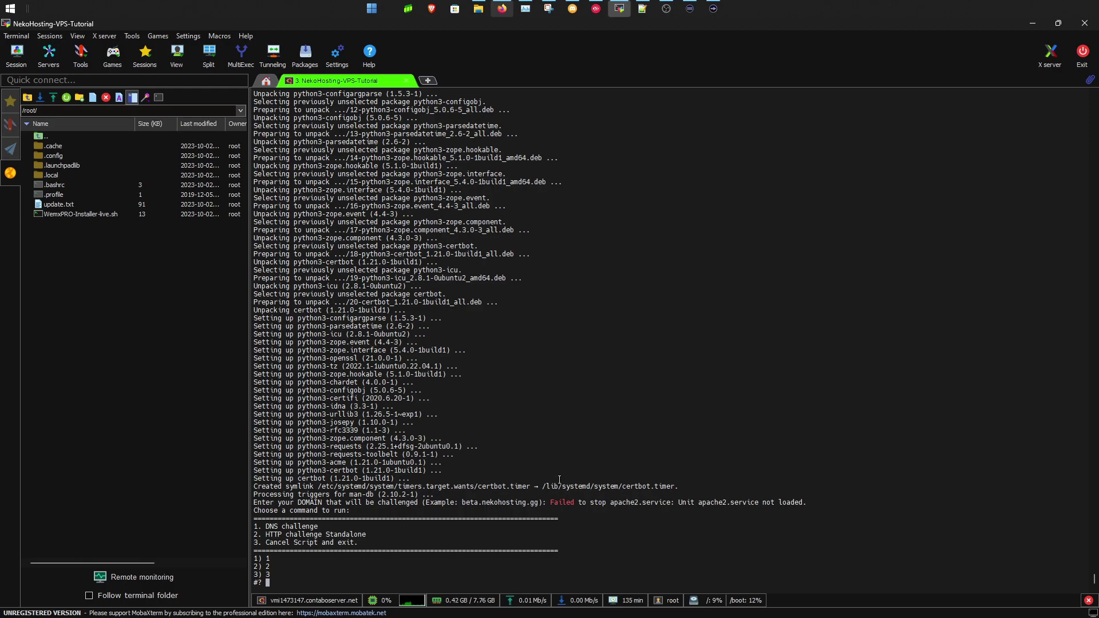
Pick the HTTP standalone challenge, give a notification email, accept the terms, and decline EFF sharing
type("2")
key("Return")
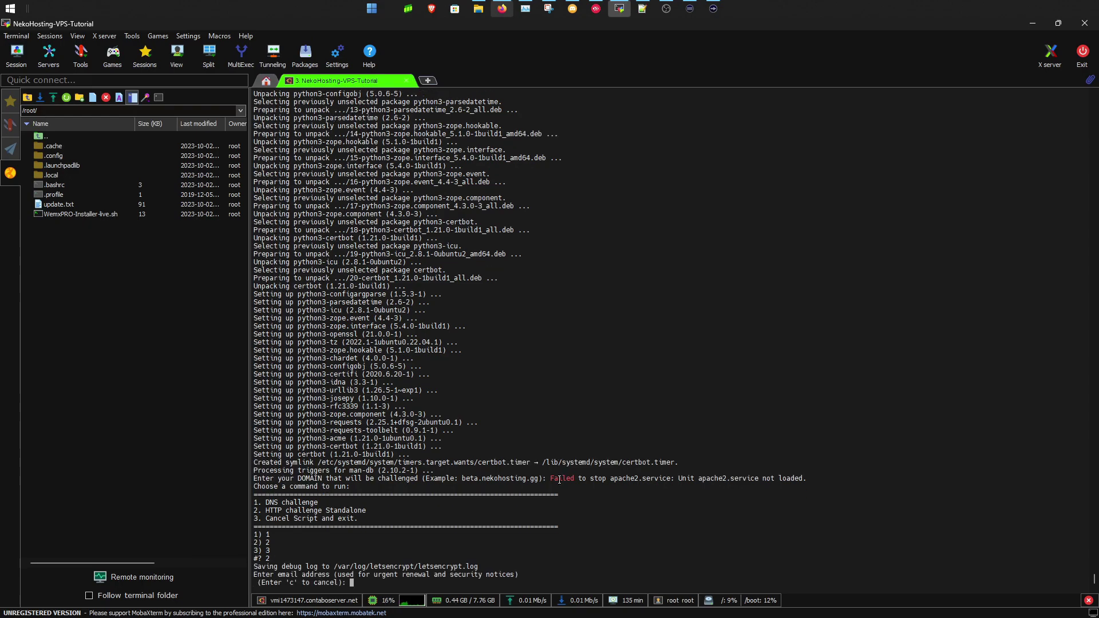
key("Return")
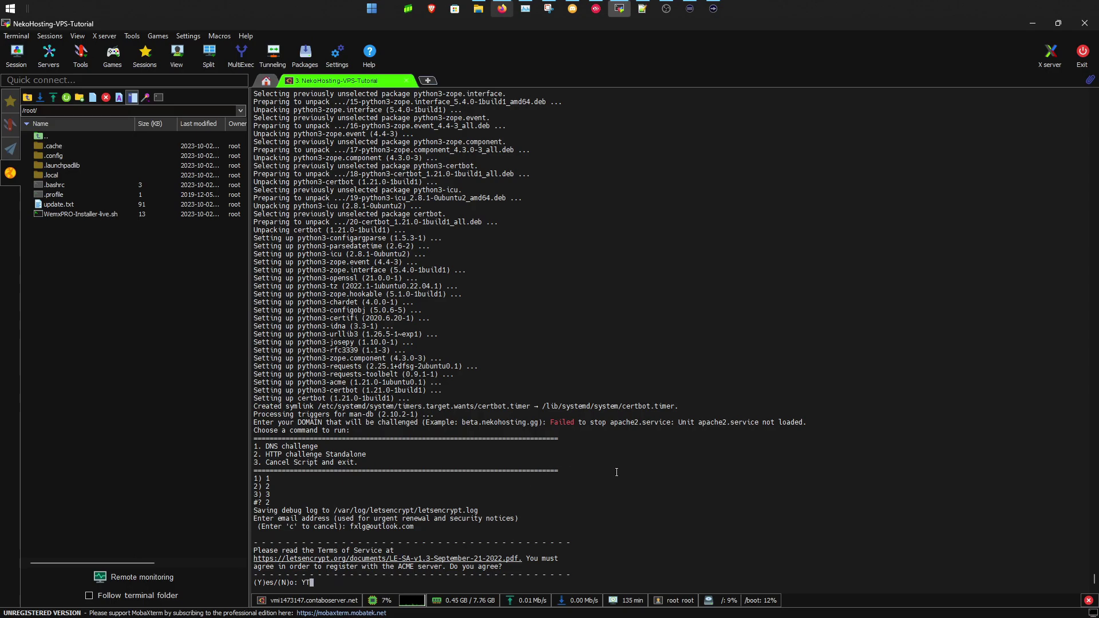
type("Y")
key("Return")
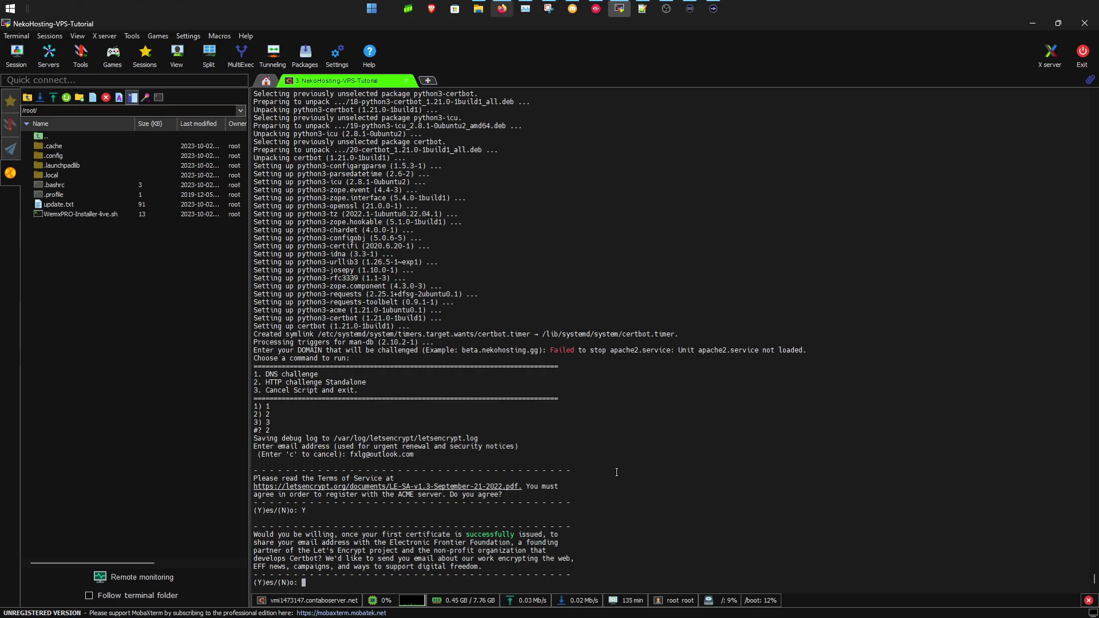
type("N")
key("Return")
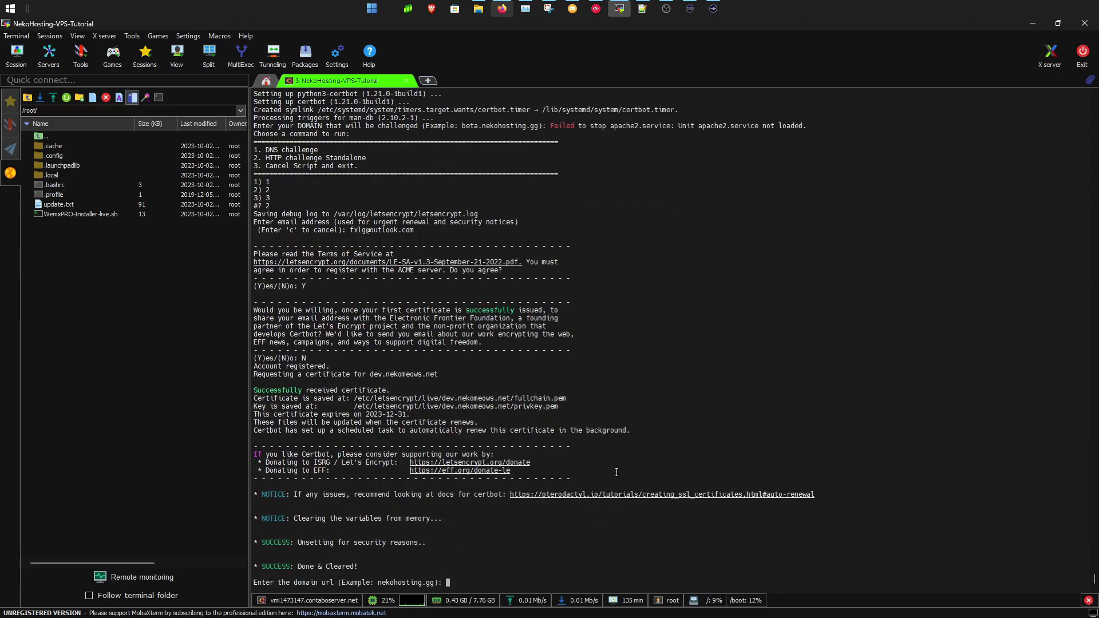
left_click_drag(253, 391, 377, 390)
left_click(489, 570)
Enter dev.nekomeows.net as the site domain at the domain-url prompt to finish the installer
type("dev.ne")
key("BackSpace")
key("BackSpace")
key("BackSpace")
key("BackSpace")
key("BackSpace")
key("BackSpace")
left_click(503, 9)
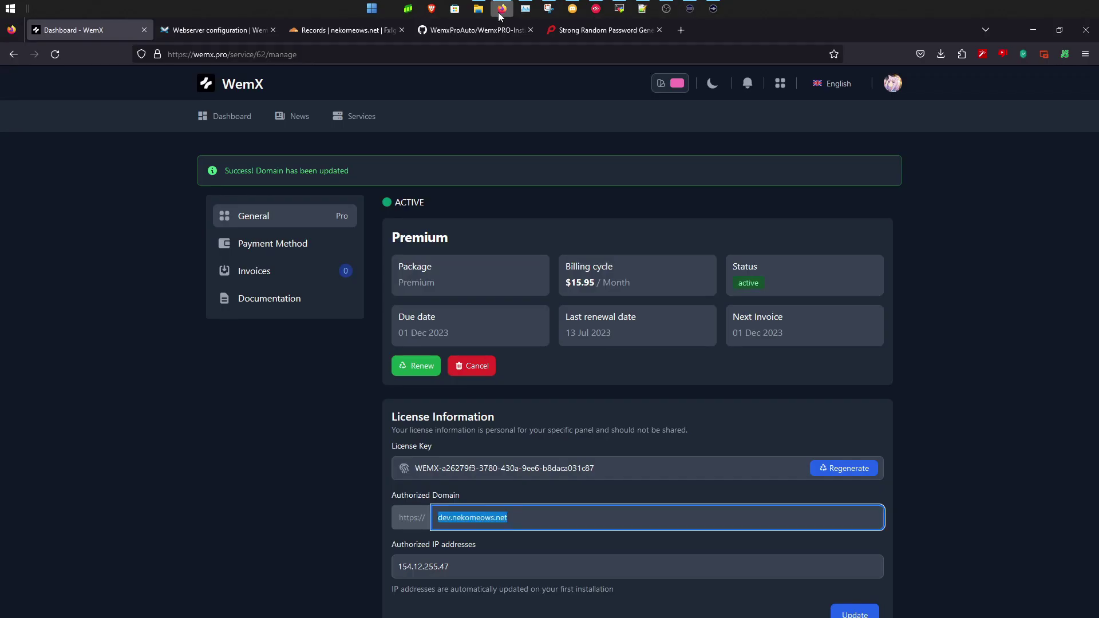
right_click(481, 518)
left_click(533, 335)
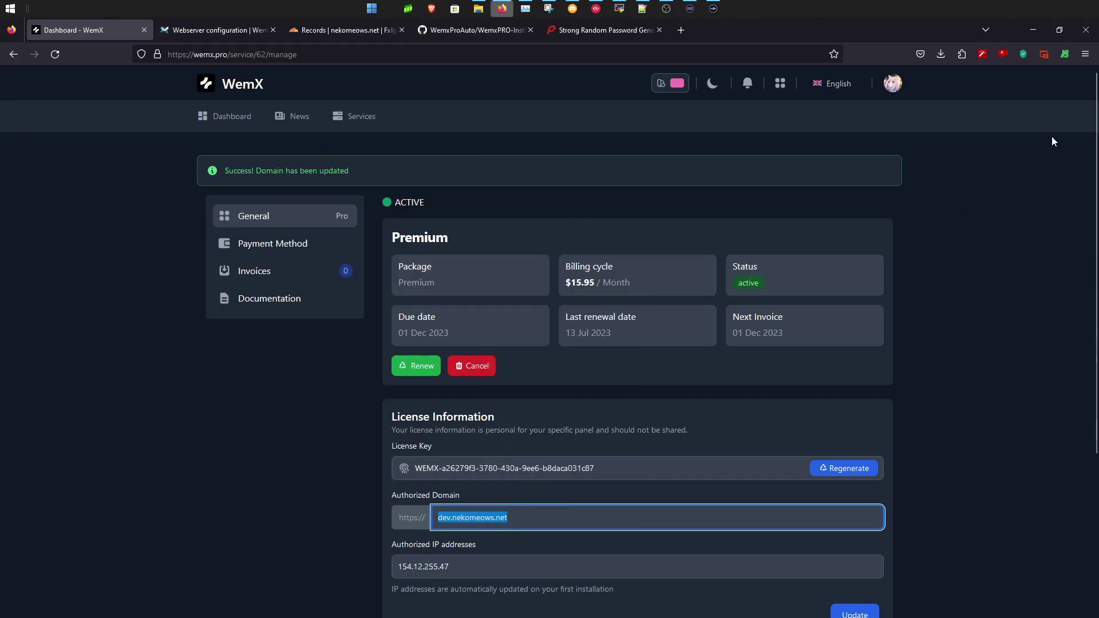
left_click(1033, 30)
right_click(763, 395)
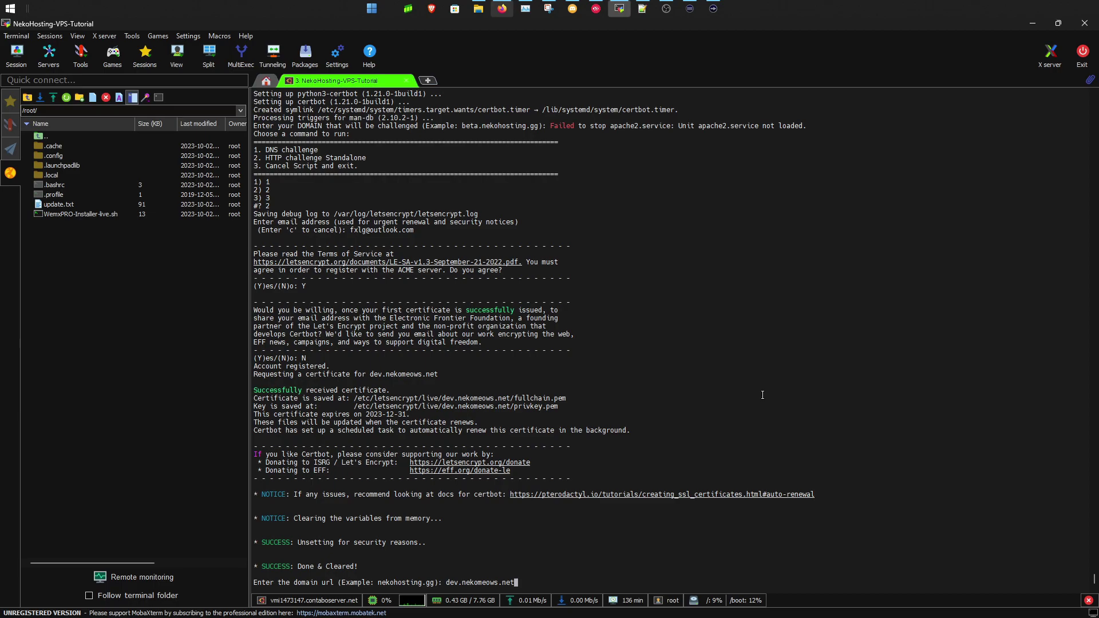
key("Return")
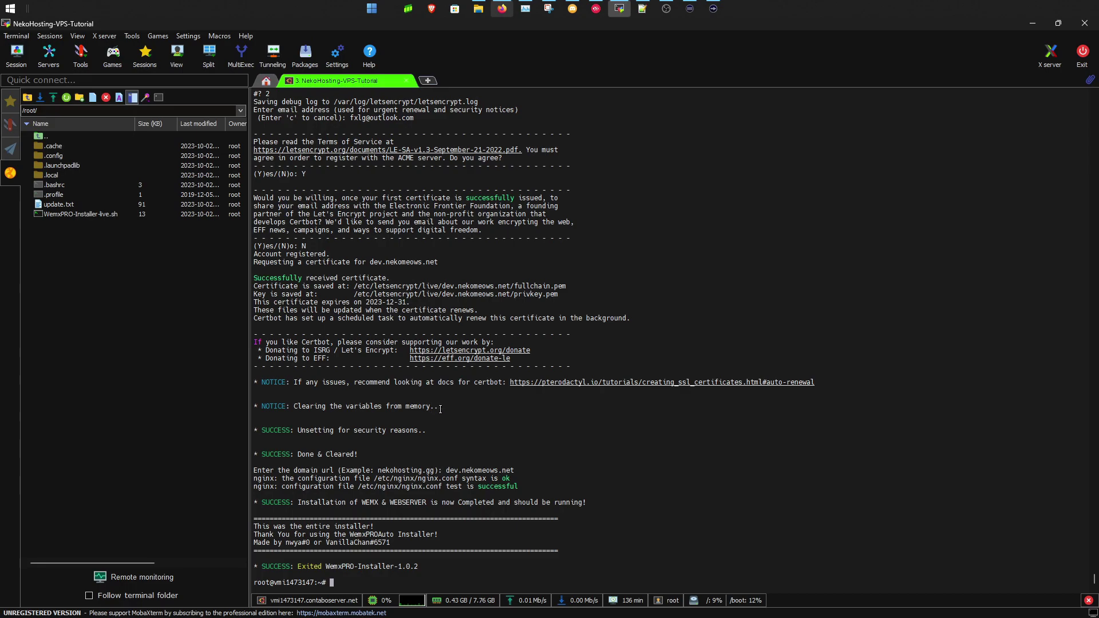
left_click(502, 8)
left_click(681, 31)
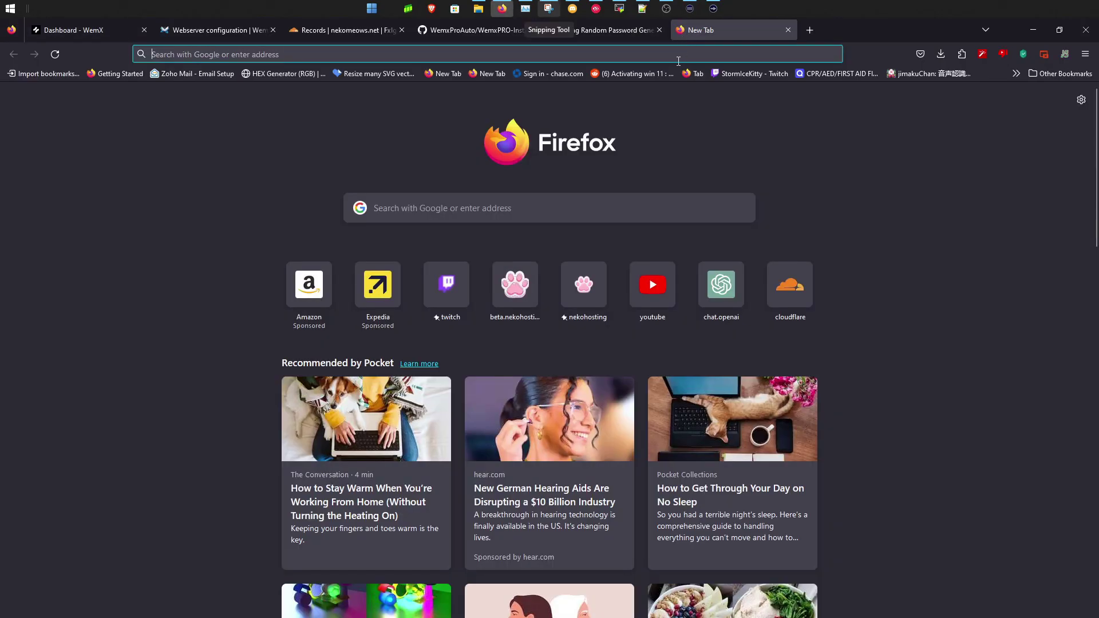
Load dev.nekomeows.net in the new tab and sign in with the admin username and password
key("ctrl+v")
key("Return")
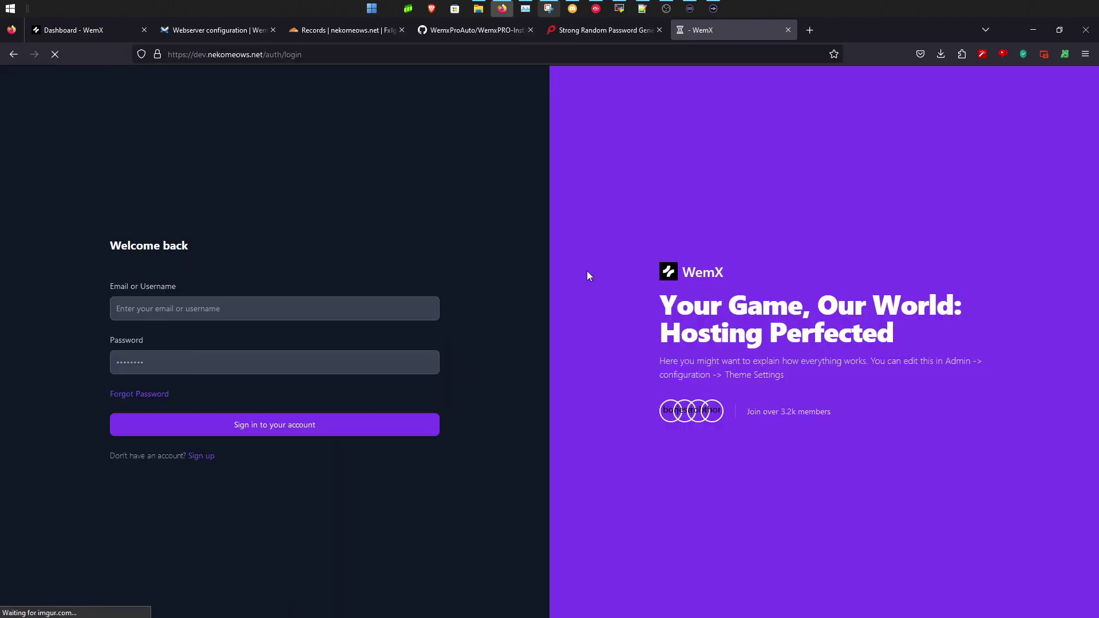
left_click(278, 297)
type("vanilla")
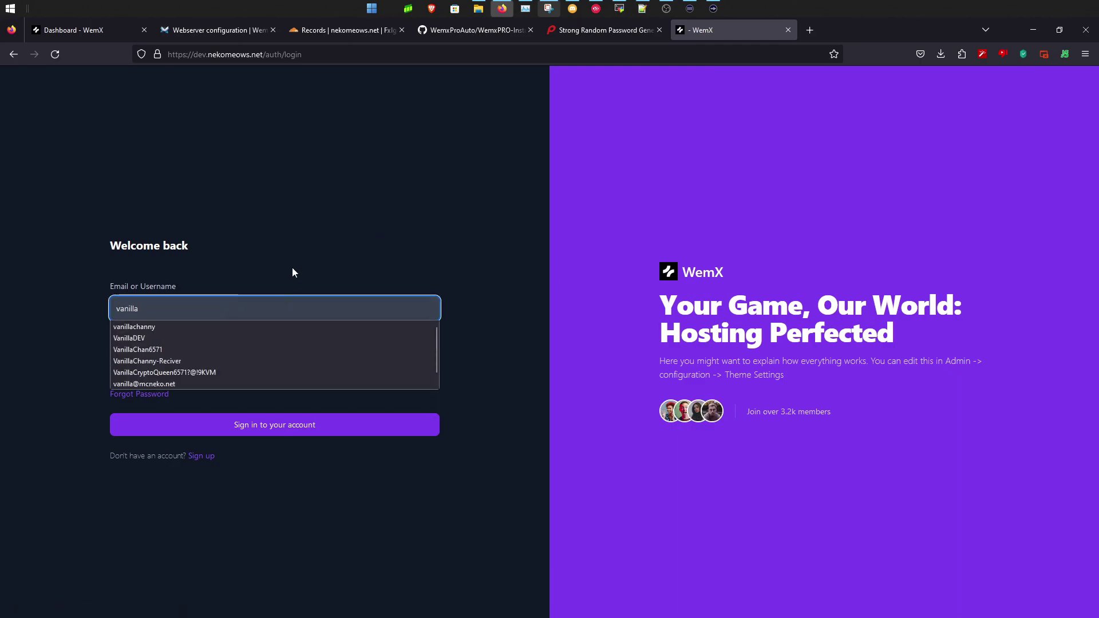
key("Tab")
key("ctrl+v")
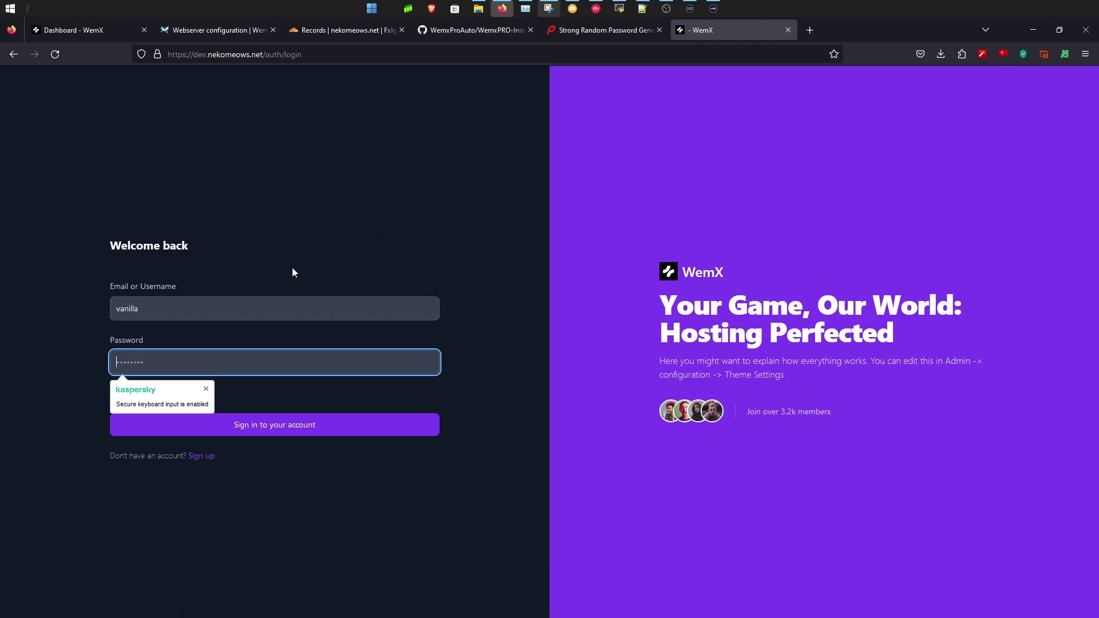
type("****")
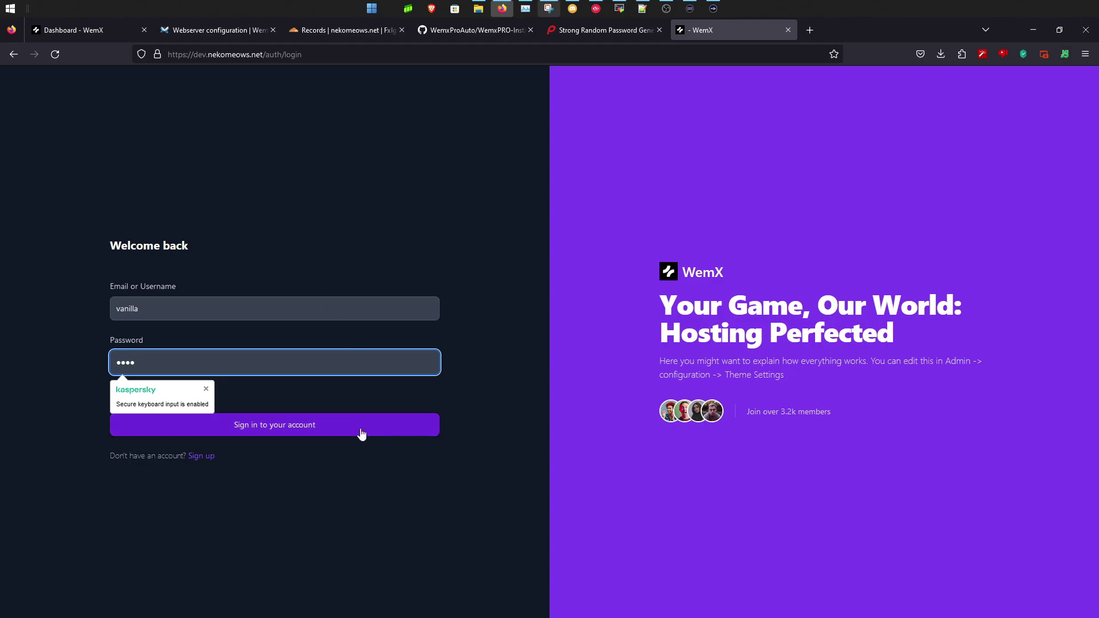
left_click(362, 434)
left_click(342, 486)
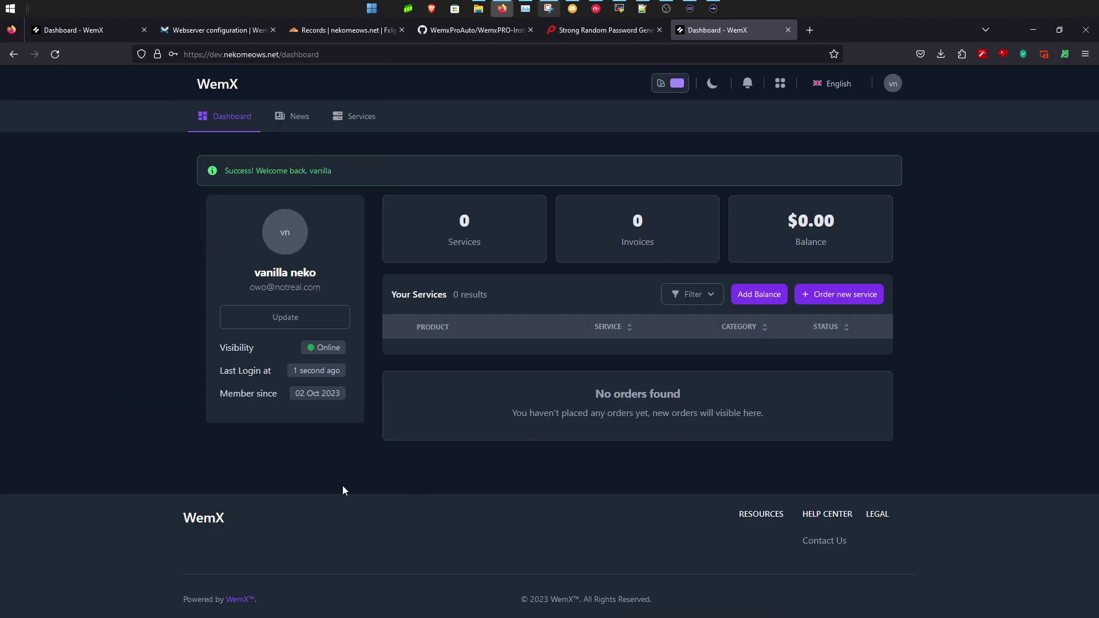
Check the account menu and the site's secure HTTPS connection details
left_click(914, 248)
left_click(892, 83)
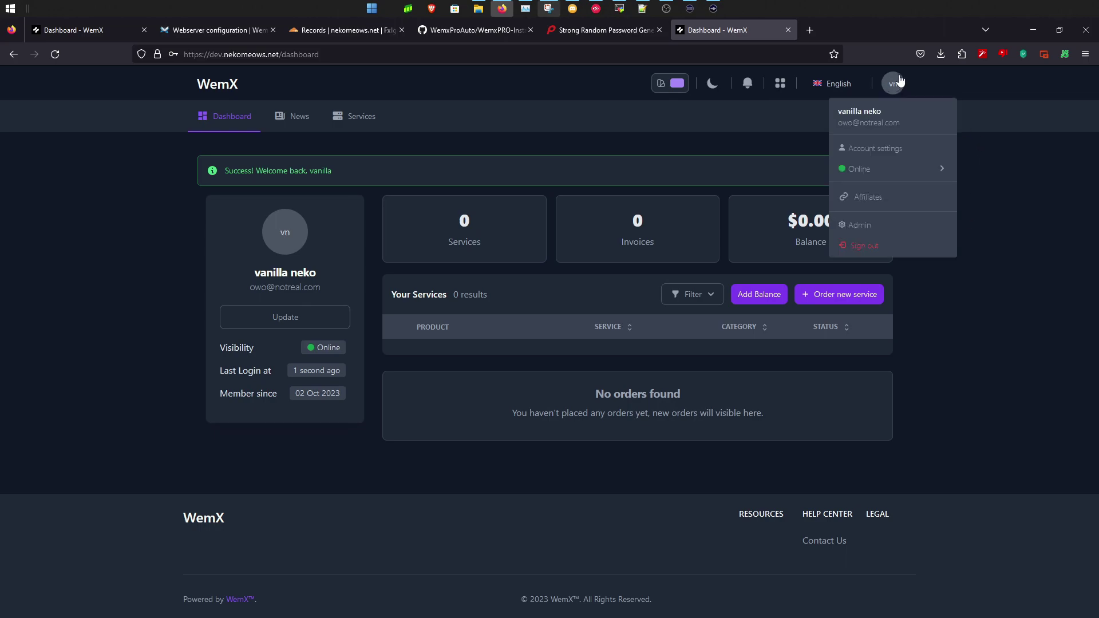
left_click(158, 54)
left_click(61, 203)
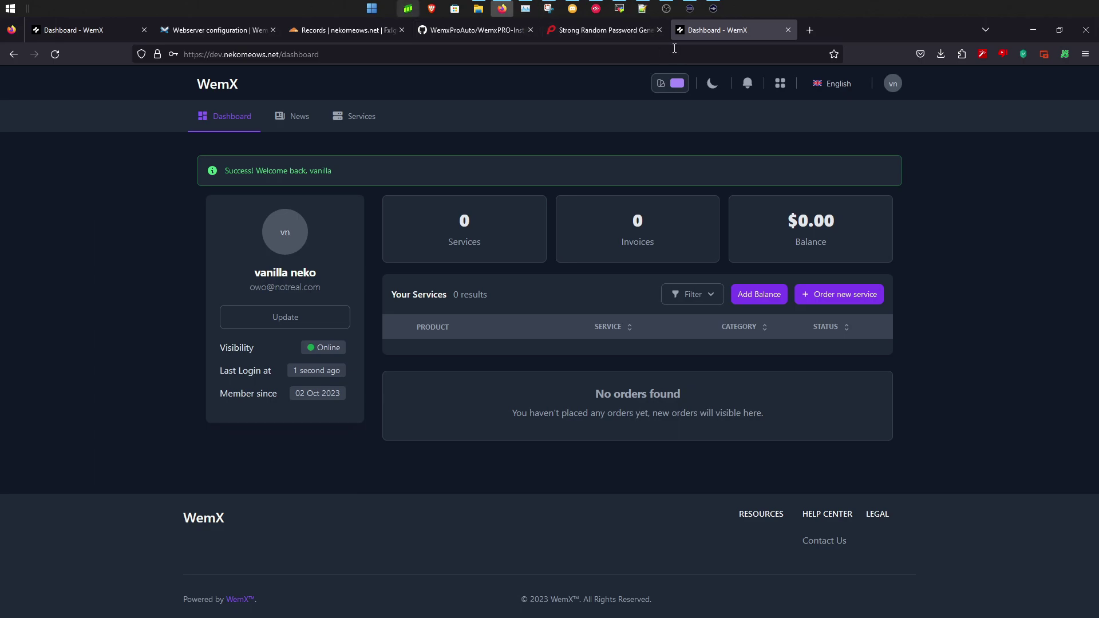
left_click(667, 9)
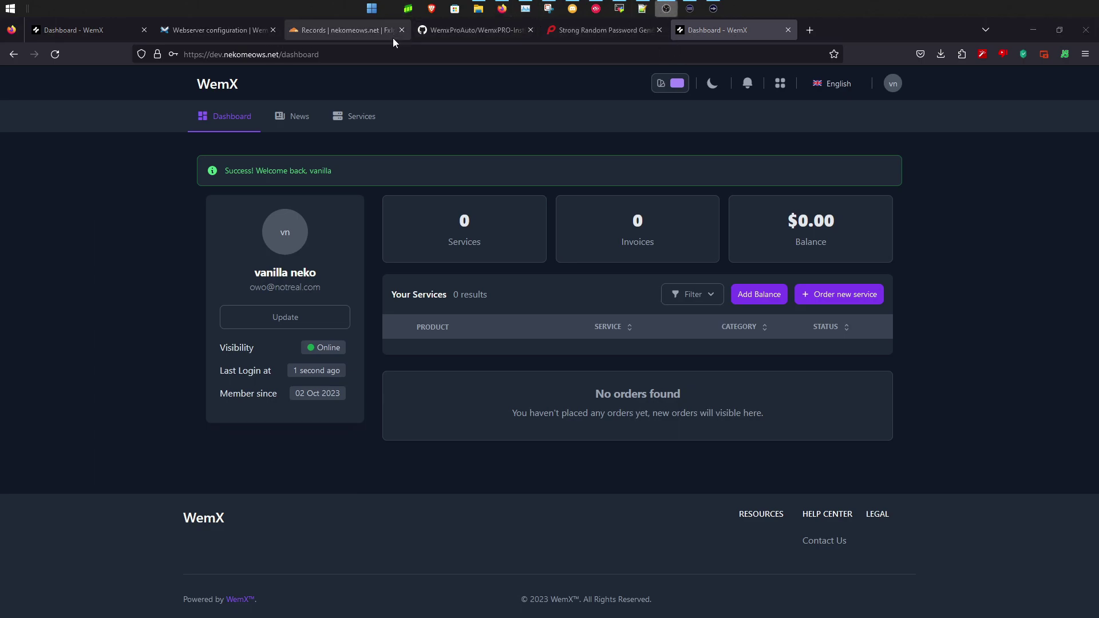
Copy the live updater bash command from the WemxProAuto GitHub repository
left_click(465, 29)
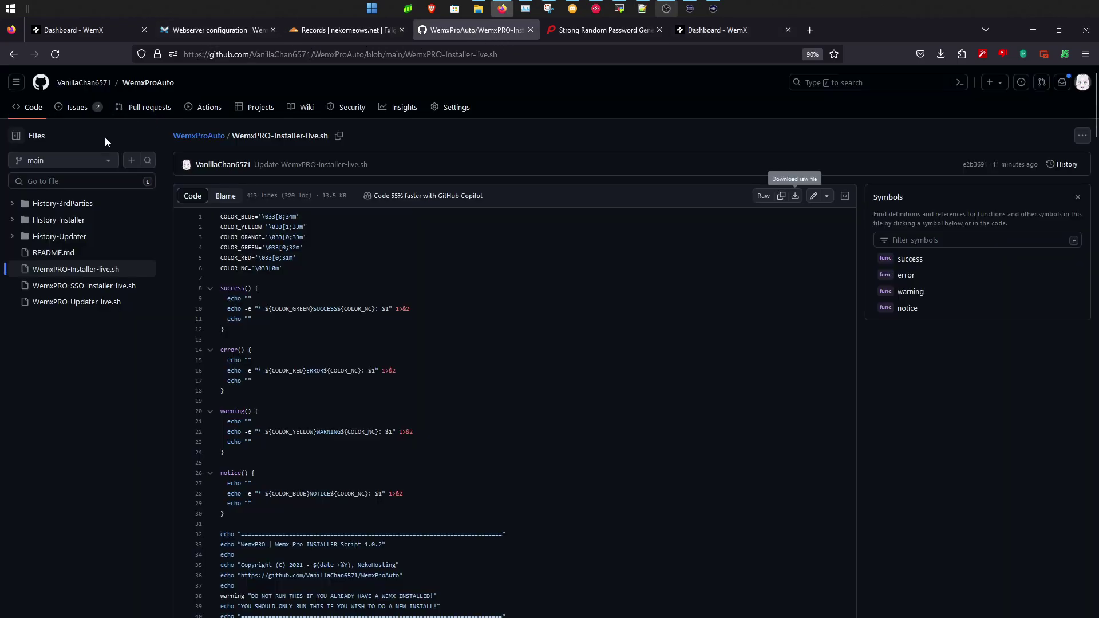
left_click(199, 135)
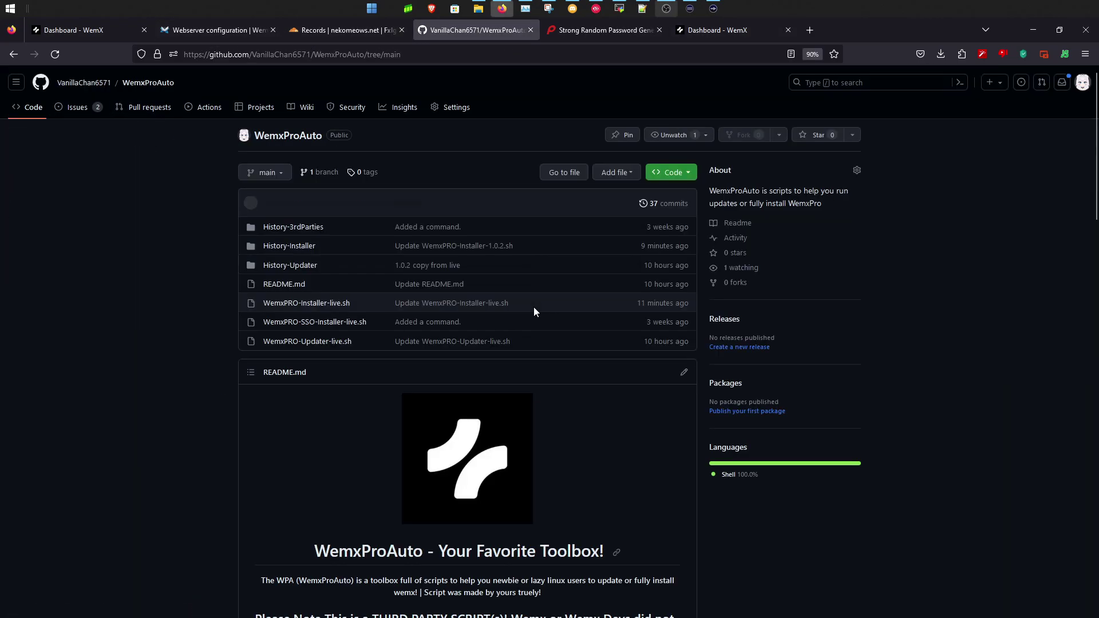
scroll(650, 504, "down", 15)
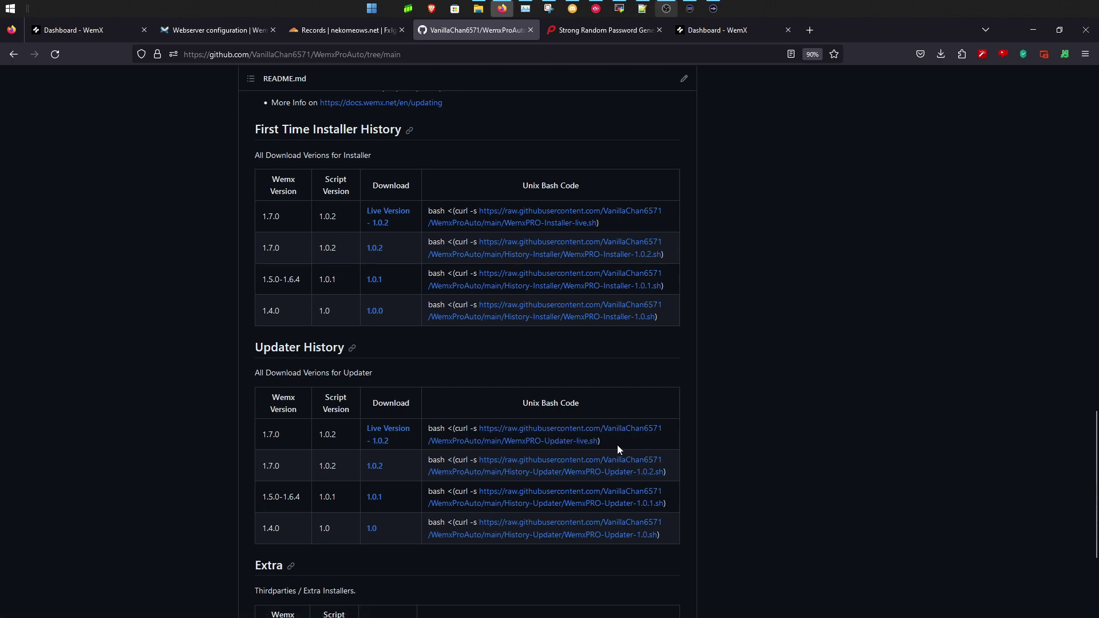
left_click_drag(617, 445, 428, 429)
right_click(438, 426)
left_click(462, 437)
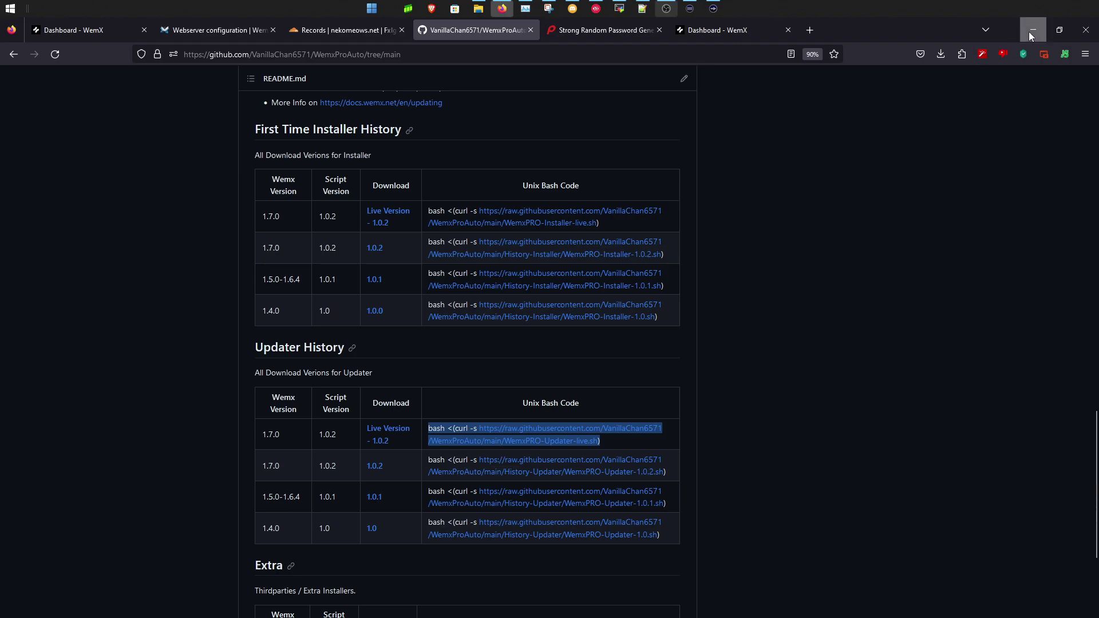
Run the updater command in the terminal and confirm with Y
left_click(1029, 32)
right_click(624, 400)
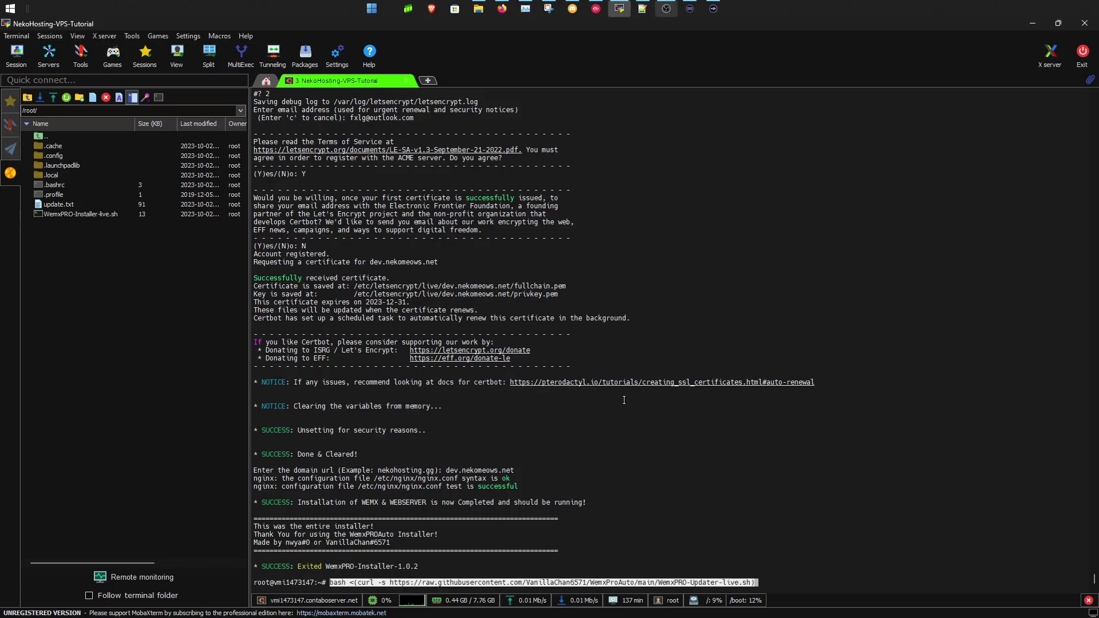
key("Return")
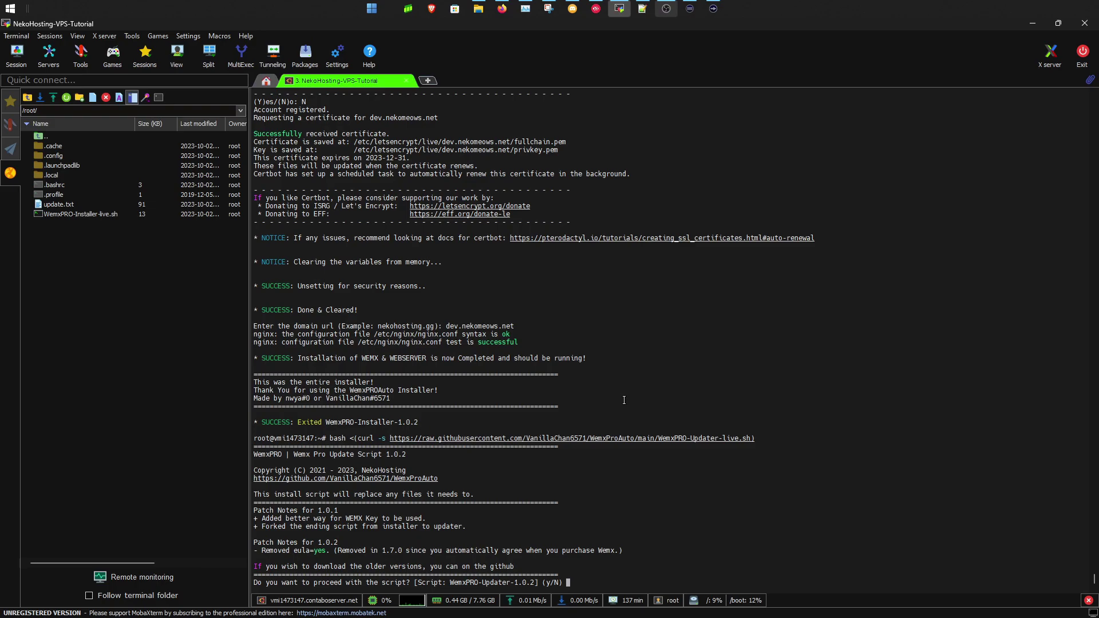
type("Y")
key("Return")
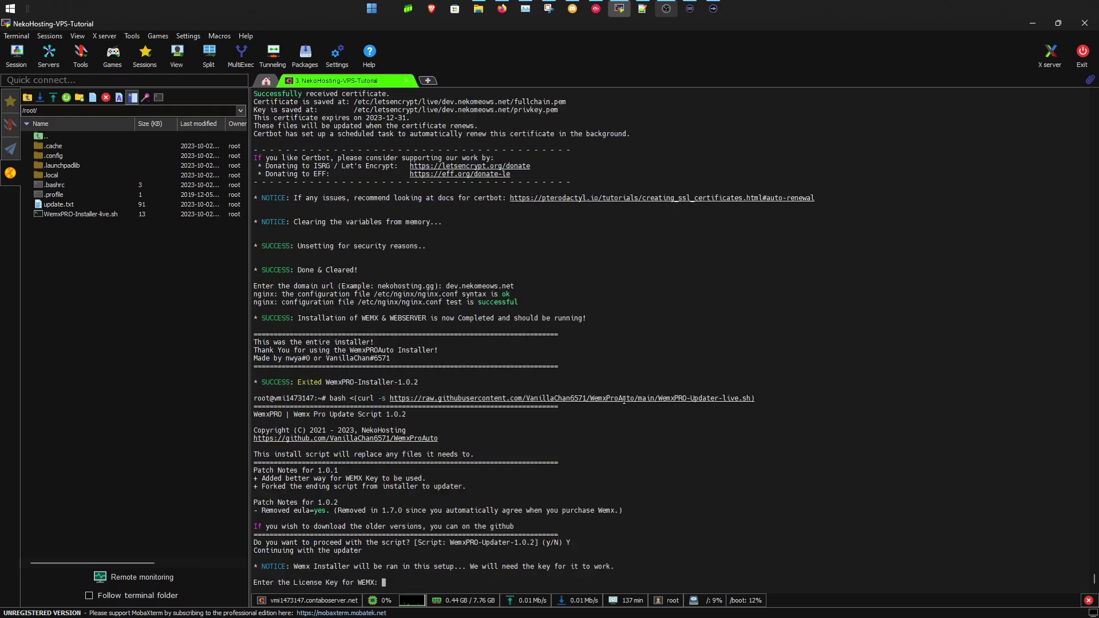
left_click(502, 8)
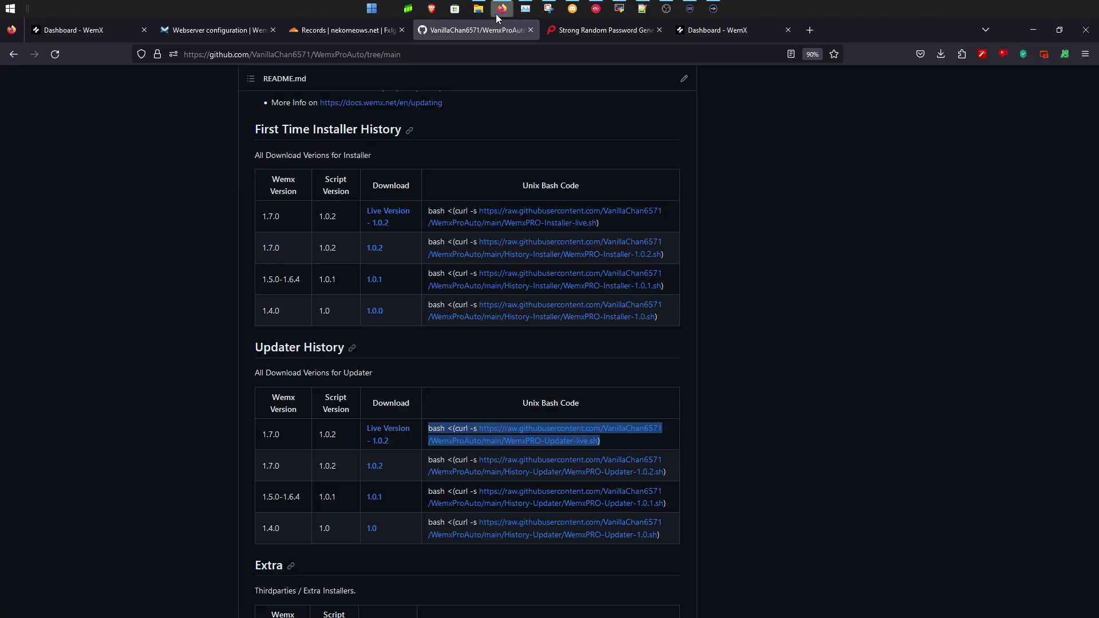
Copy the WemX Pro licence key from the wemx.pro service page
left_click(126, 30)
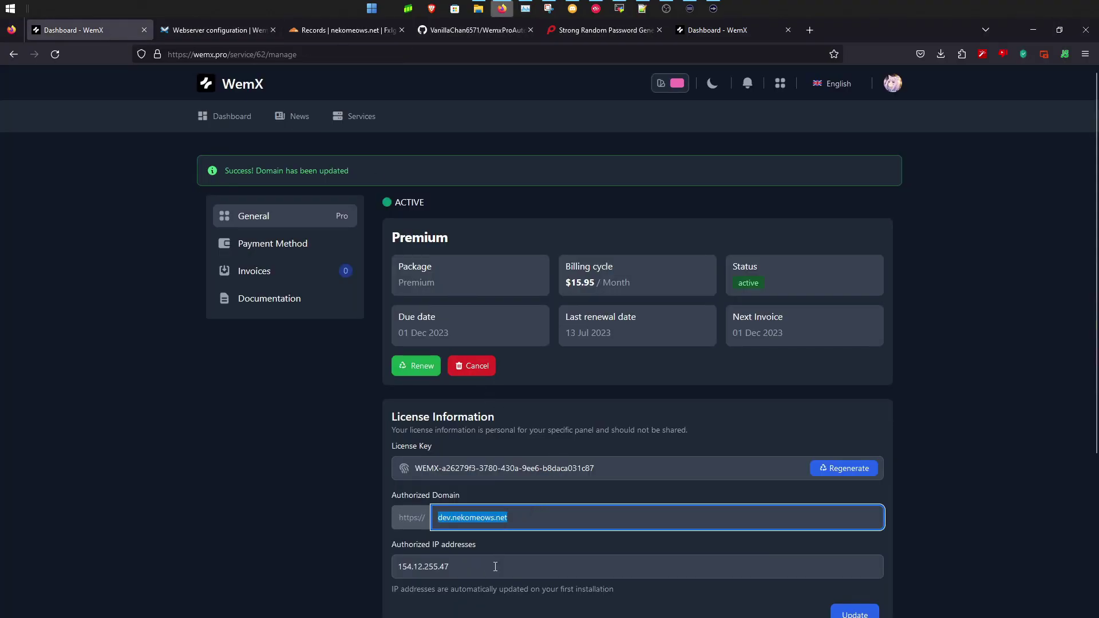
key("Tab")
left_click(411, 515)
left_click_drag(608, 469, 447, 471)
right_click(448, 472)
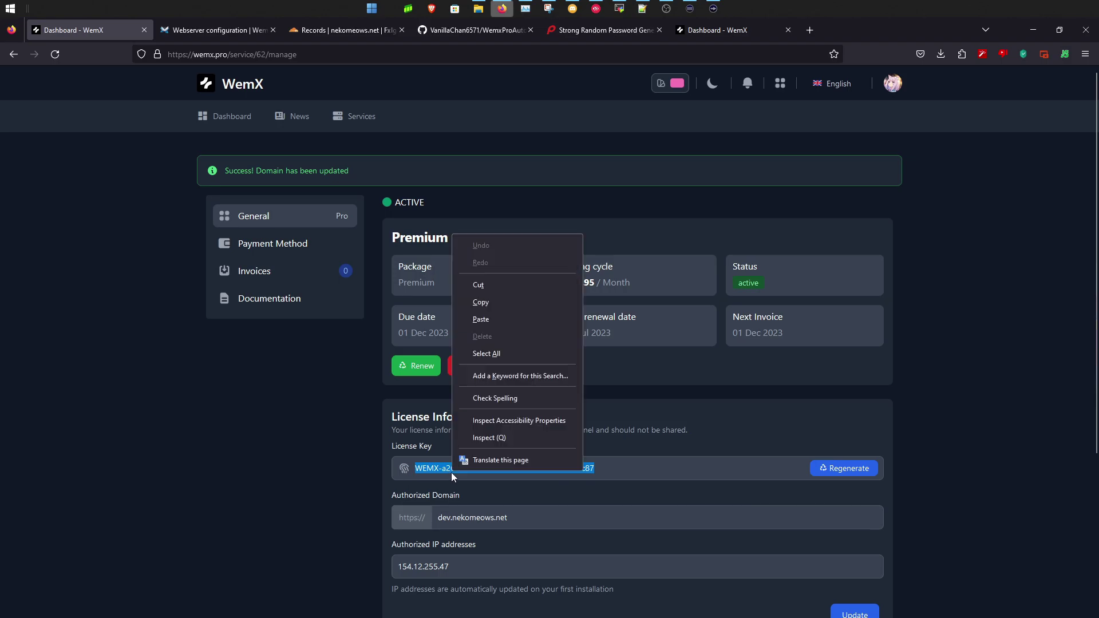
left_click(486, 300)
Paste the licence key at the terminal's updater prompt and let the WemX Pro 1.0.2 update finish
left_click(1034, 30)
right_click(739, 330)
key("Return")
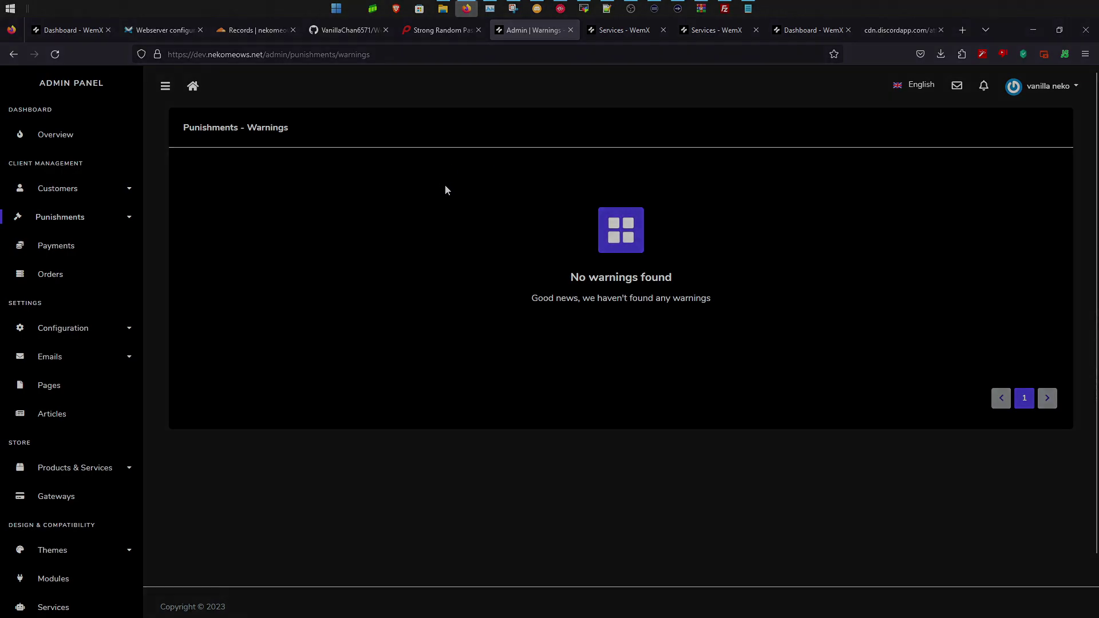
scroll(504, 269, "down", 2)
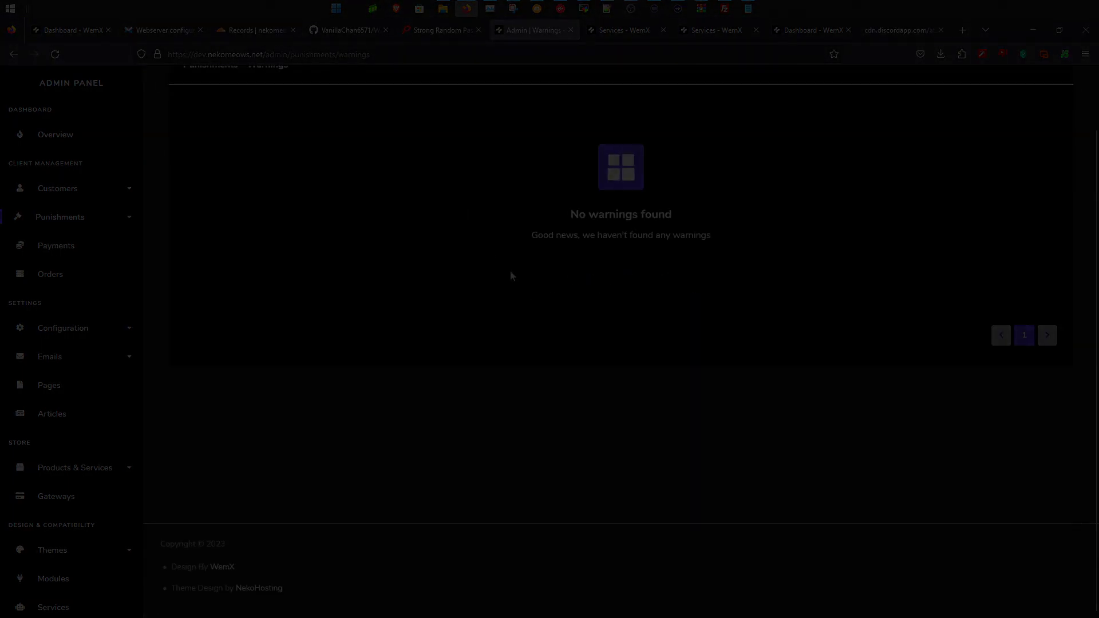